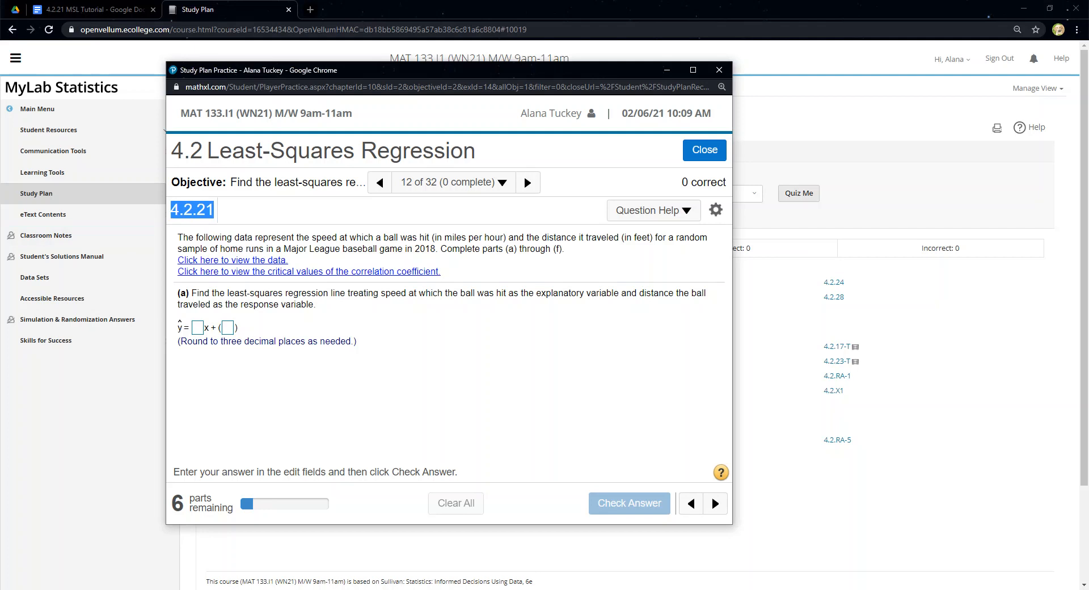
# - Open the worked example for exercise 4.2.21 and advance two stages through its part (a) explanation
pyautogui.click(693, 69)
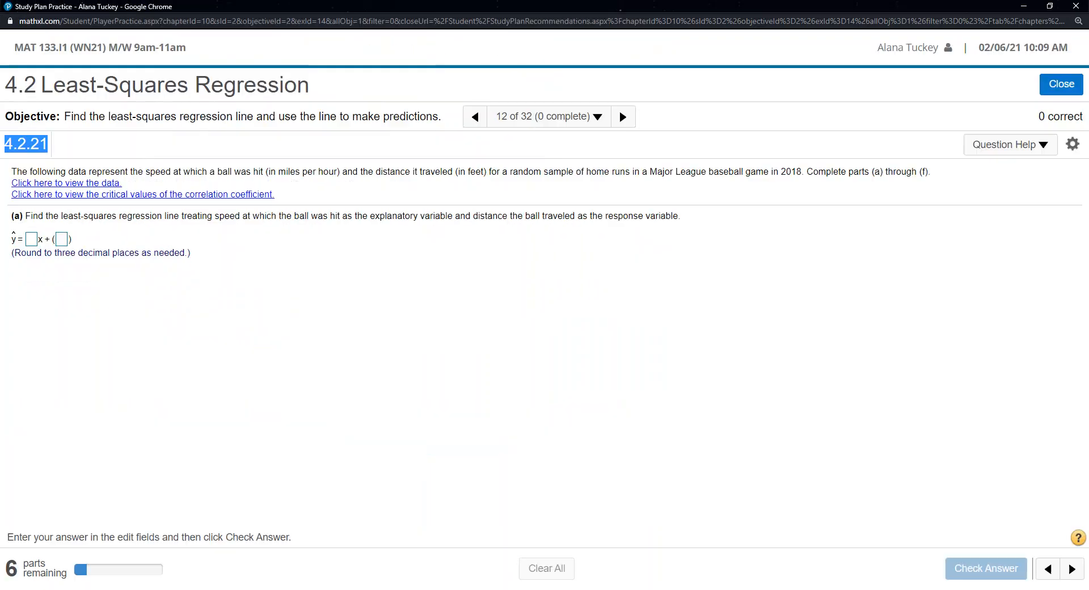
pyautogui.click(1050, 5)
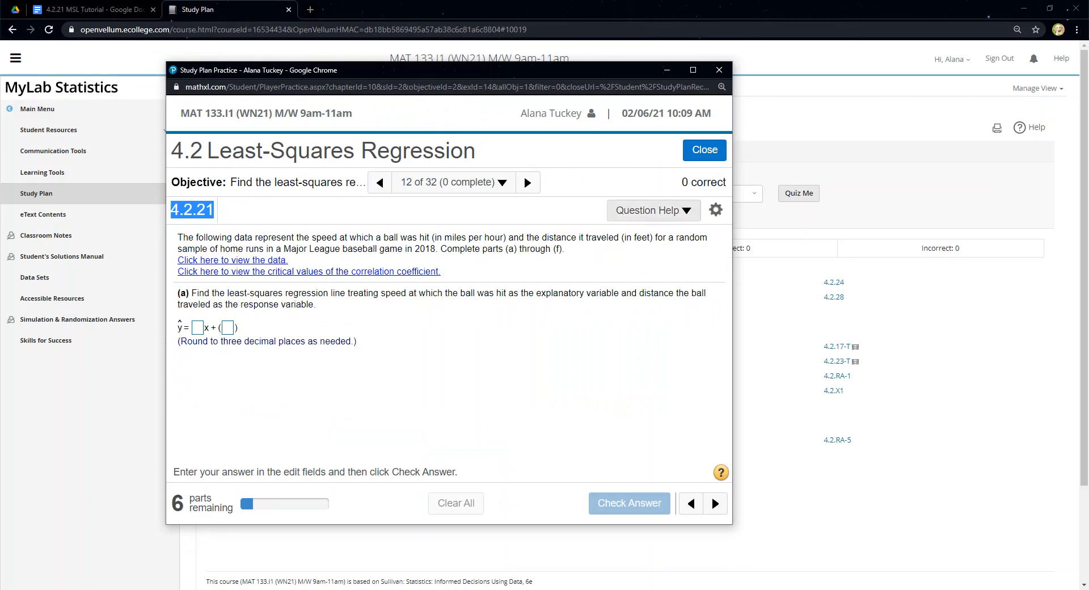
pyautogui.click(652, 210)
pyautogui.click(622, 257)
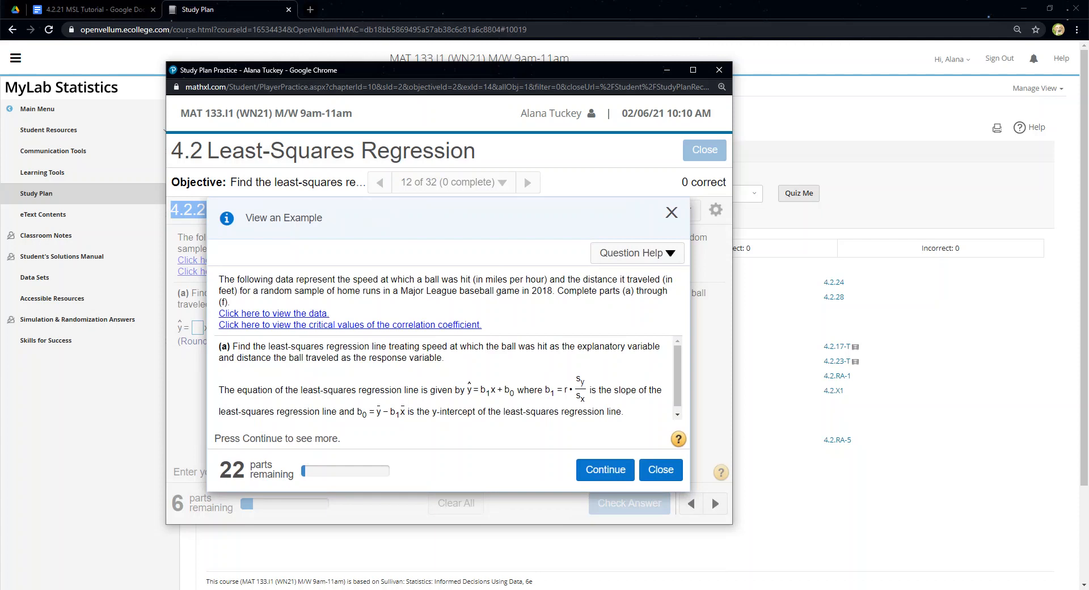
pyautogui.moveTo(233, 346); pyautogui.dragTo(444, 357)
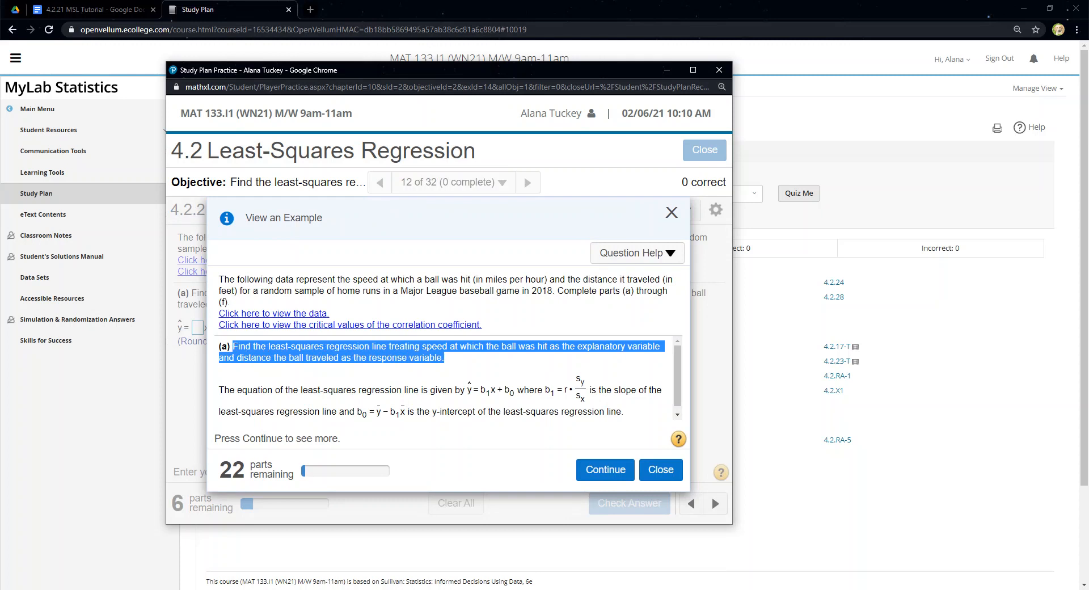
pyautogui.scroll(-1, 442, 377)
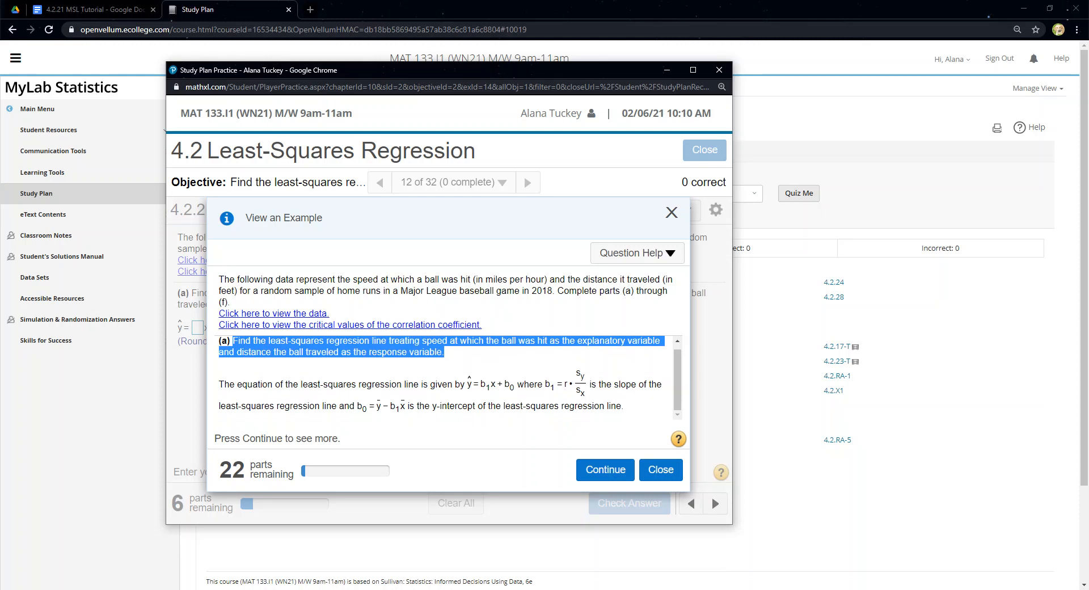
pyautogui.click(605, 469)
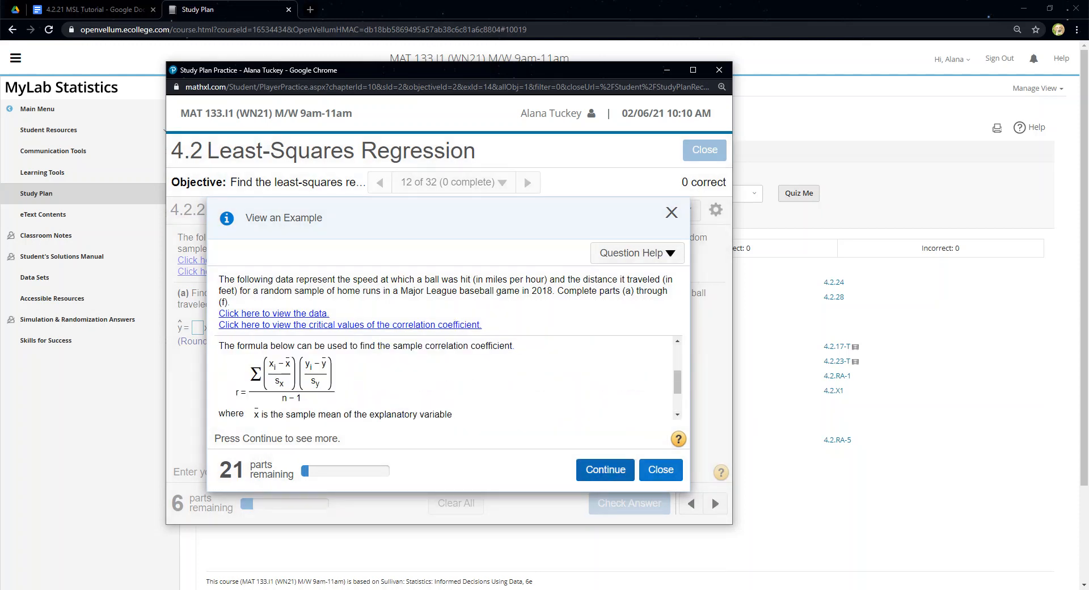
pyautogui.press('Return')
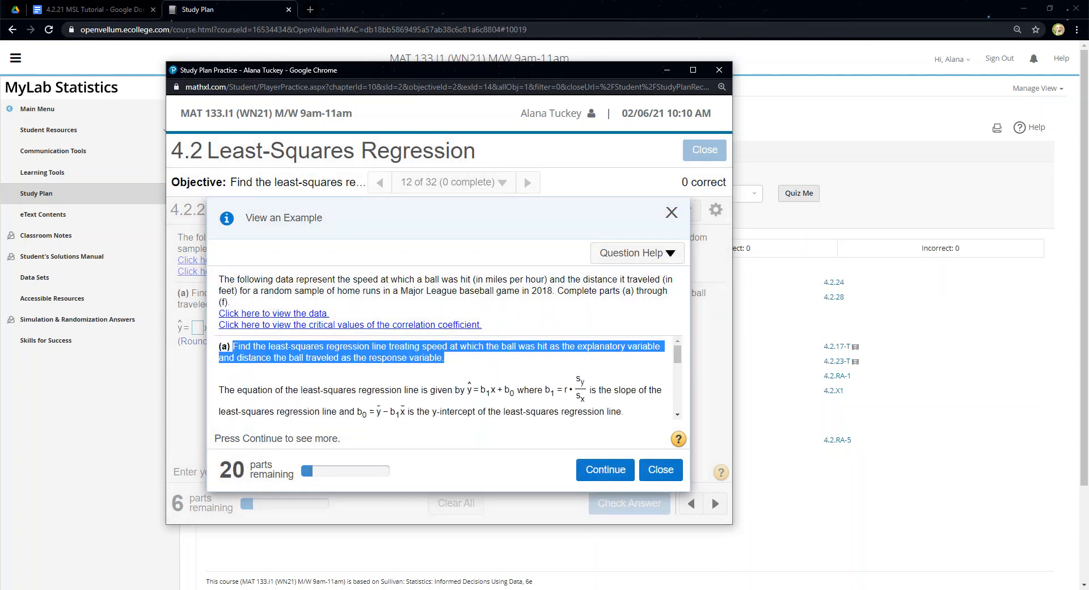
# - Open the example's speed and distance data table and bring up its copyable tab-delimited text
pyautogui.click(274, 314)
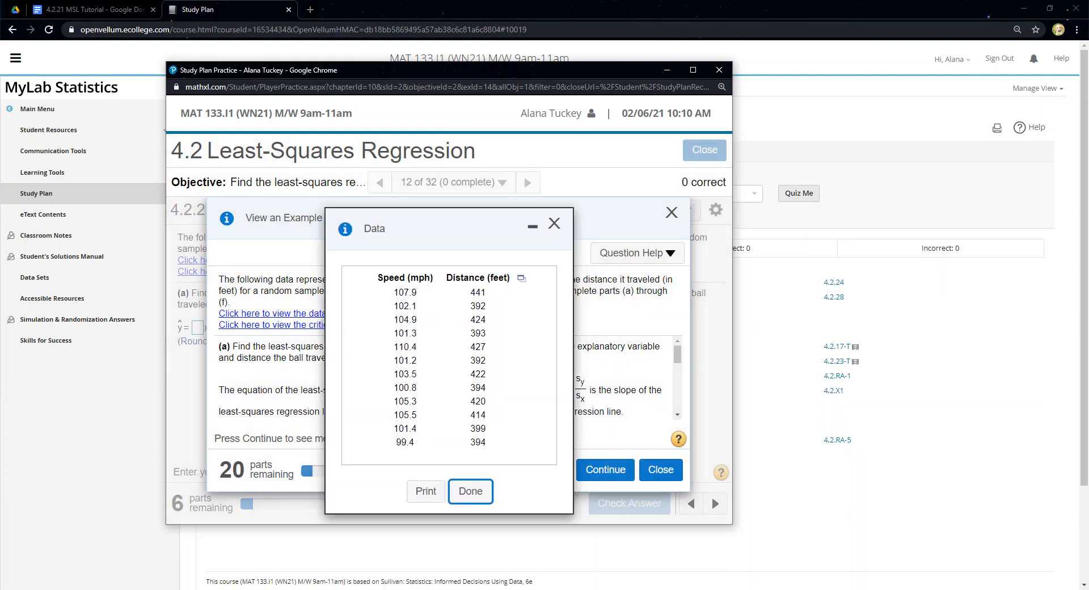
pyautogui.click(522, 278)
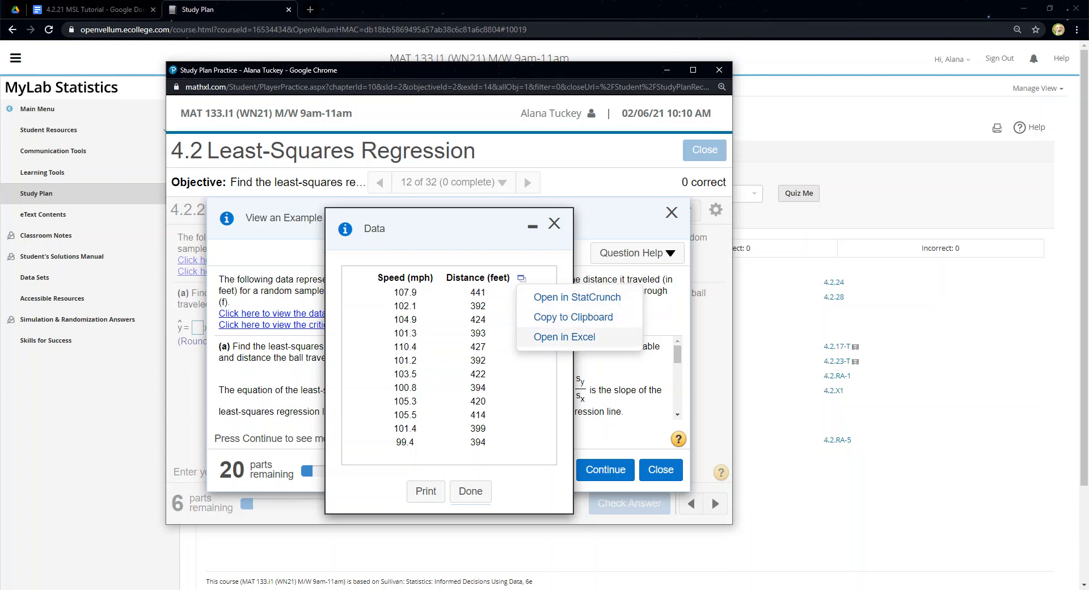
pyautogui.click(573, 317)
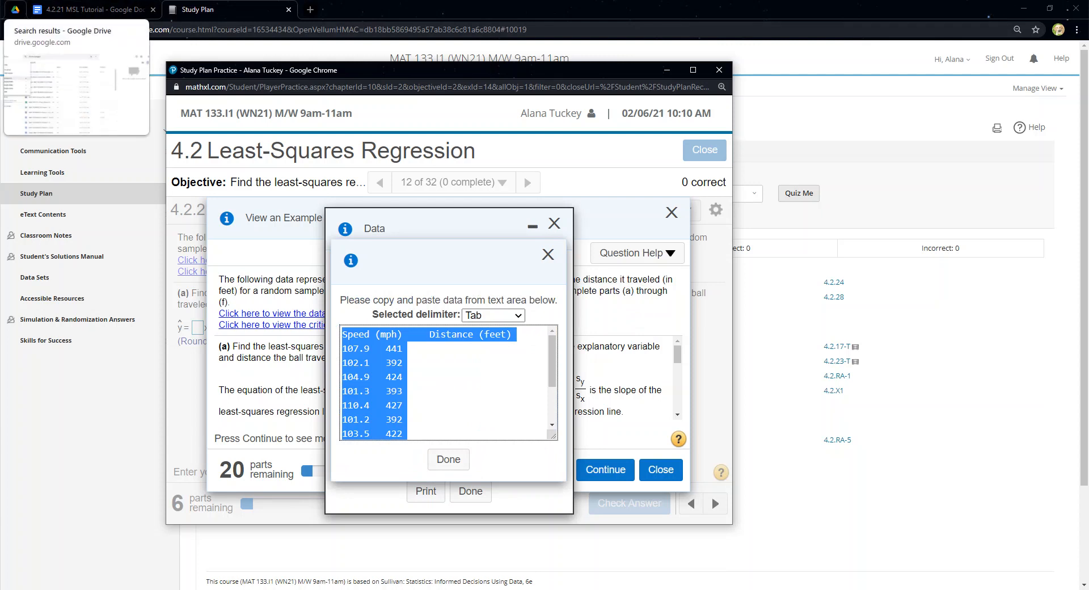
# - Create a blank Google Sheets spreadsheet from Google Drive and paste the speed and distance data starting at A1
pyautogui.click(16, 10)
pyautogui.click(51, 112)
pyautogui.click(85, 230)
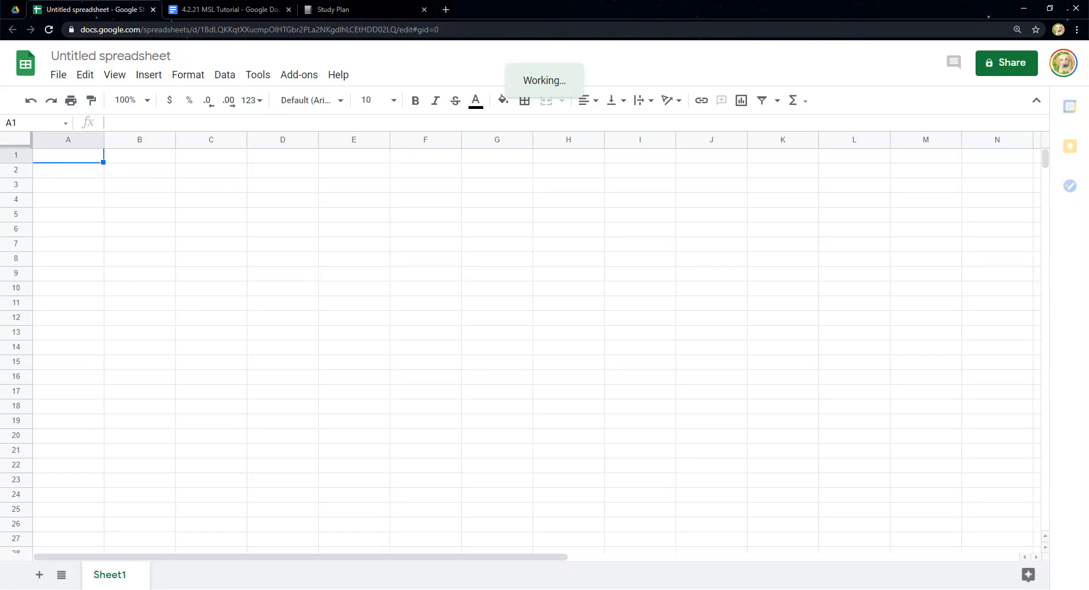
pyautogui.hotkey('ctrl', 'v')
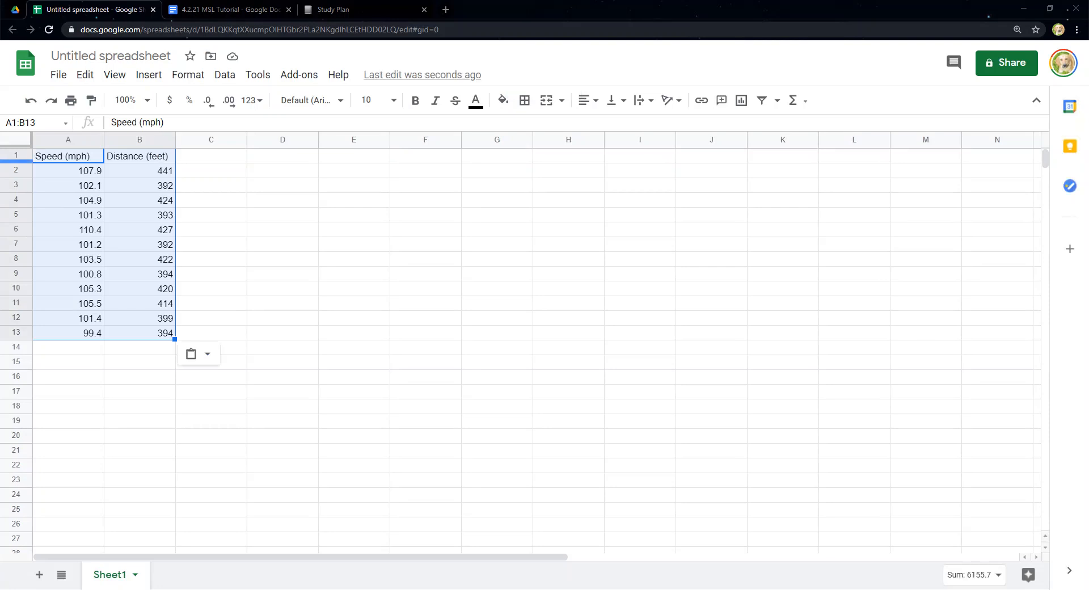
pyautogui.click(211, 244)
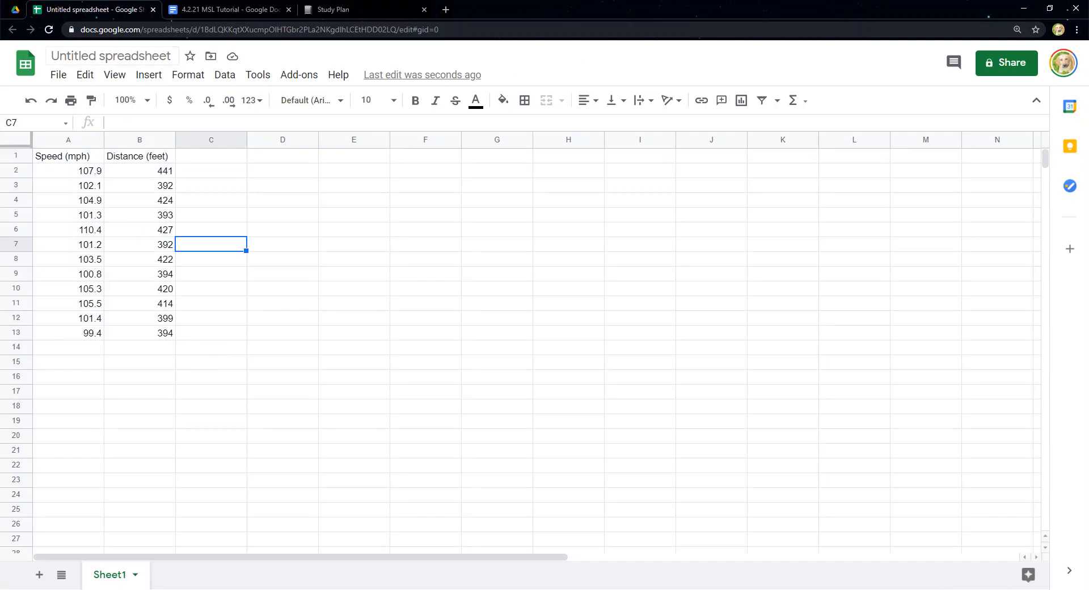
# - Rename the spreadsheet as 4.2.21 MSL Tutorial
pyautogui.click(116, 57)
pyautogui.write('4.')
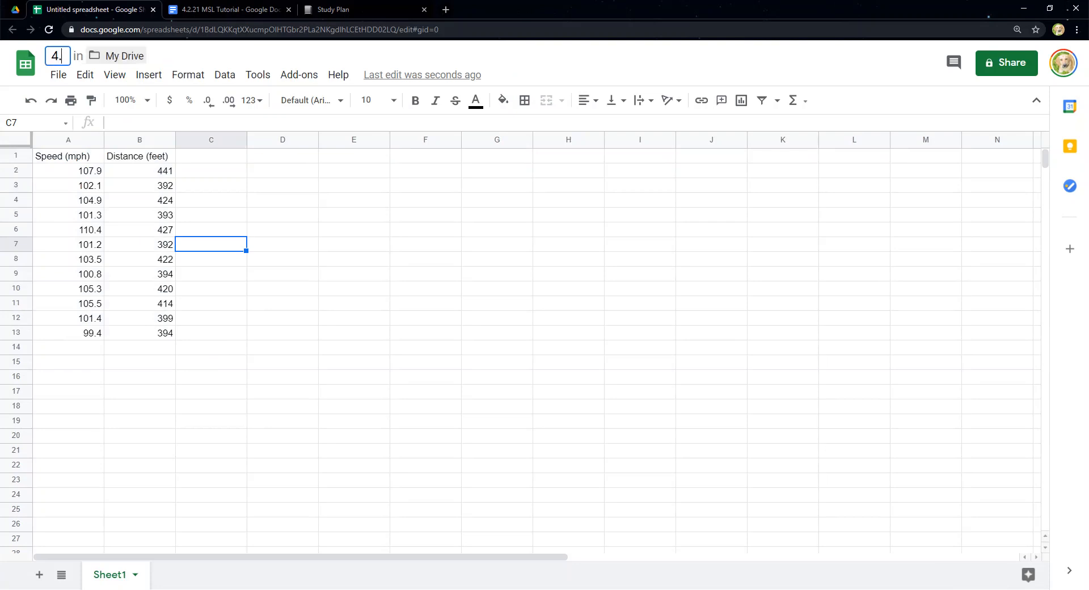
pyautogui.write('2.21 MSL Tutorial')
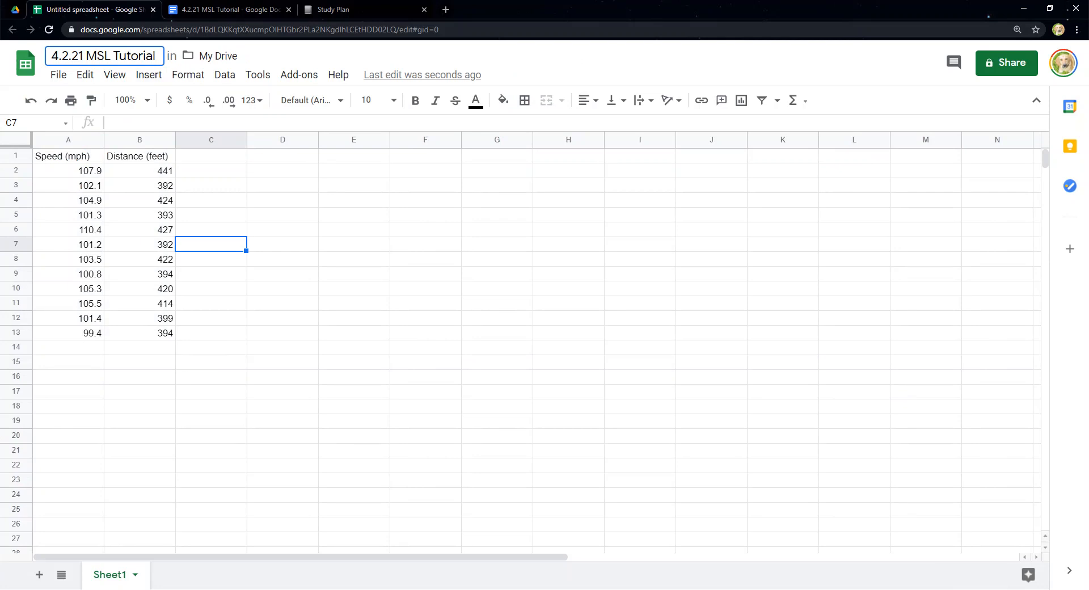
pyautogui.click(282, 260)
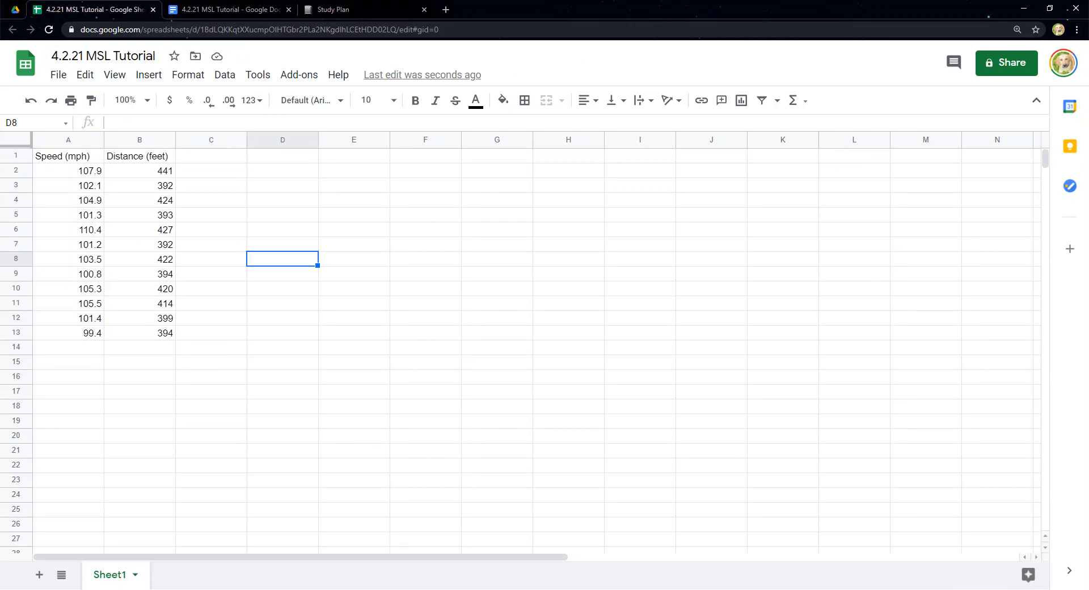
# - Go to the StatCrunch website in a new browser tab and launch the StatCrunch application
pyautogui.moveTo(63, 156); pyautogui.dragTo(165, 335)
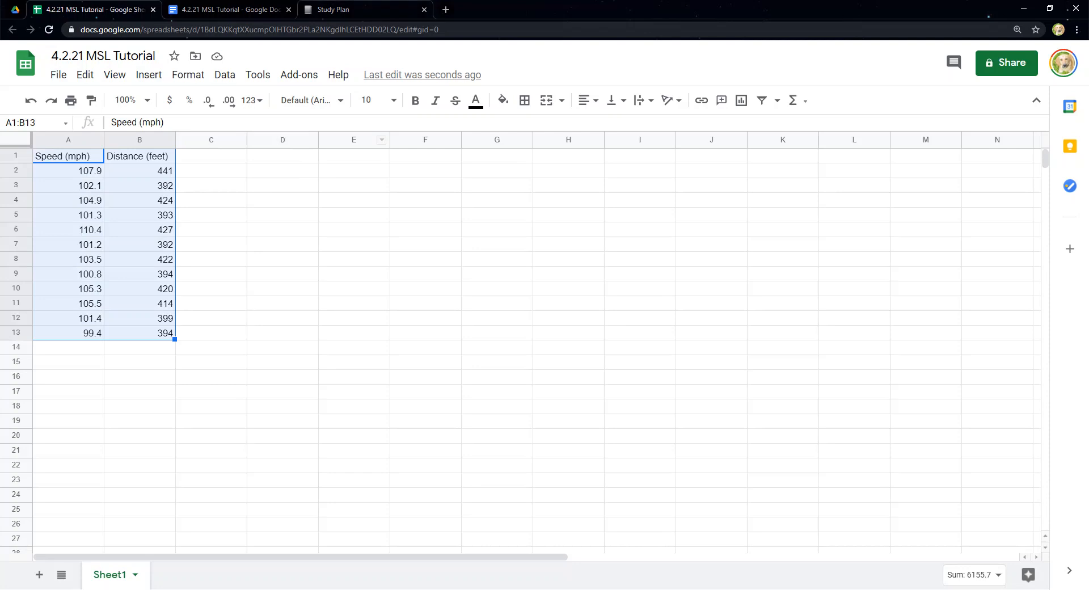
pyautogui.click(445, 10)
pyautogui.write('stat')
pyautogui.press('Return')
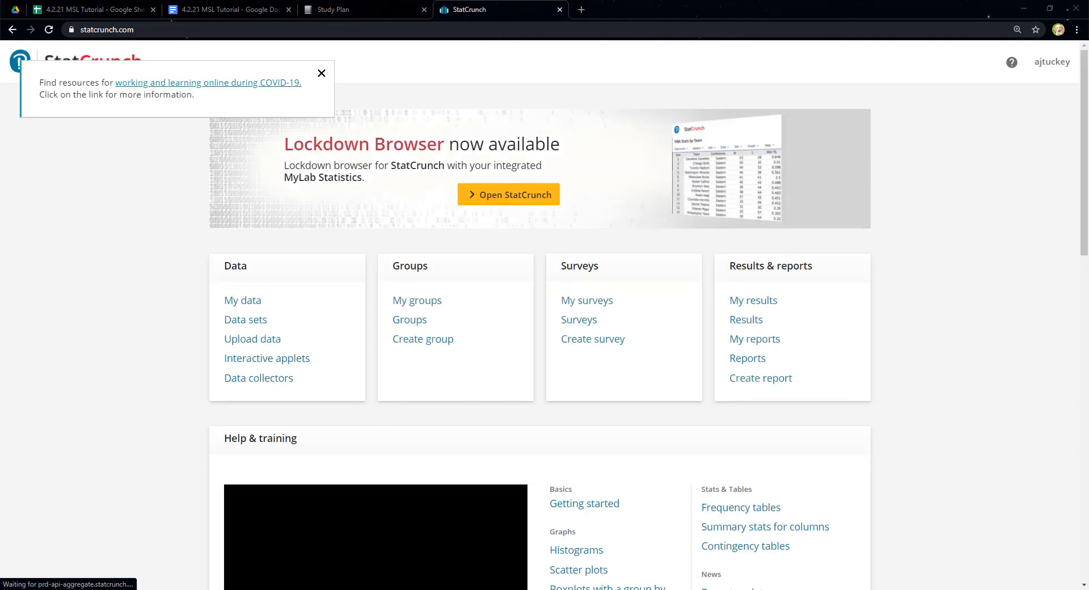
pyautogui.click(509, 195)
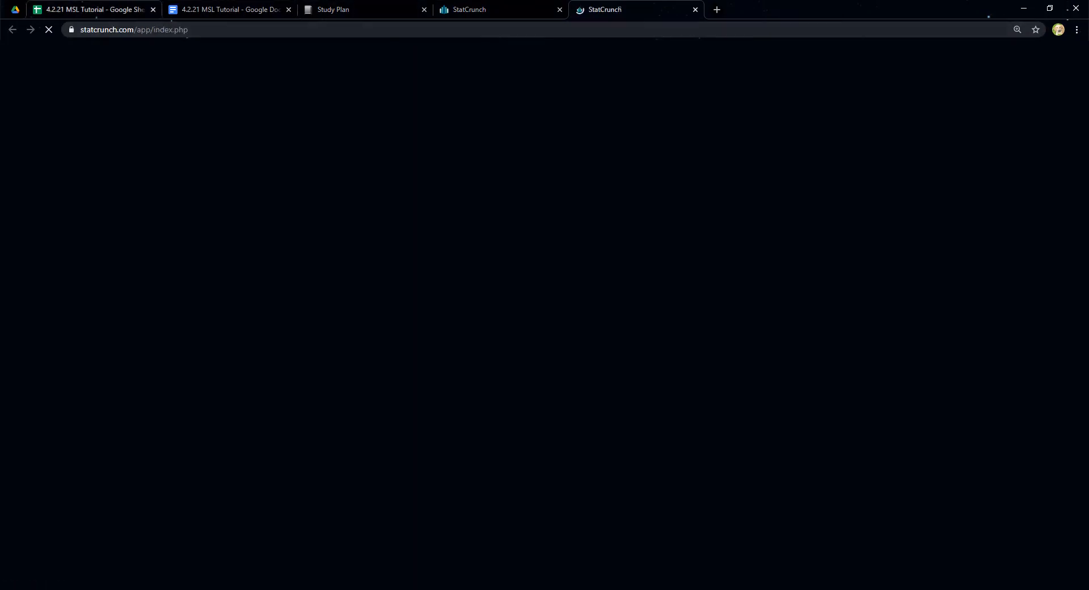
# - Copy the data in A1:B13 of the spreadsheet and paste it into StatCrunch with its headings as the first two column names
pyautogui.click(94, 10)
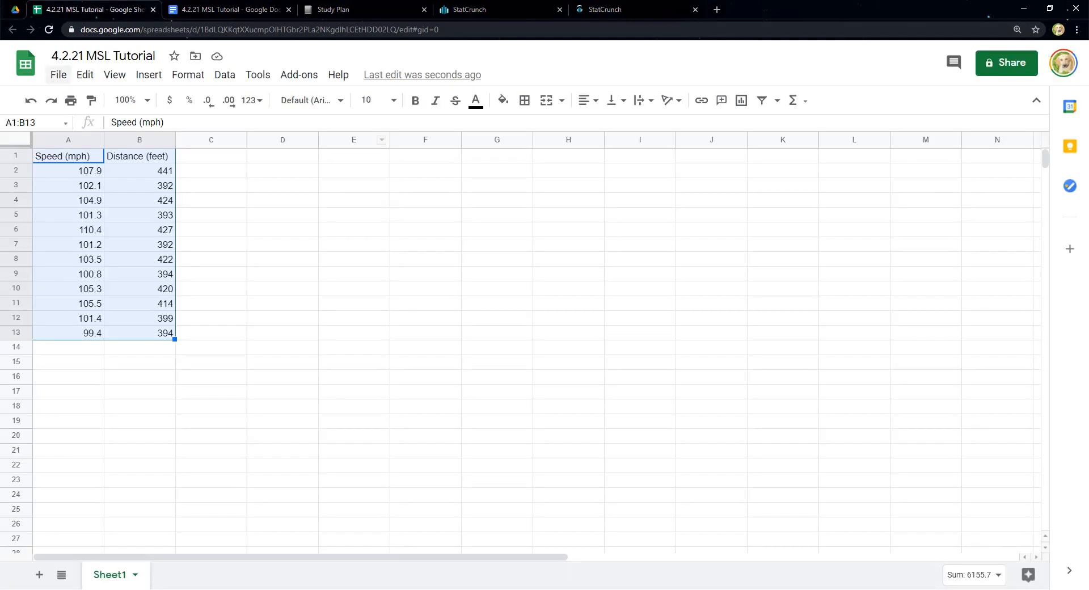
pyautogui.moveTo(68, 156); pyautogui.dragTo(142, 334)
pyautogui.hotkey('ctrl', 'c')
pyautogui.click(620, 9)
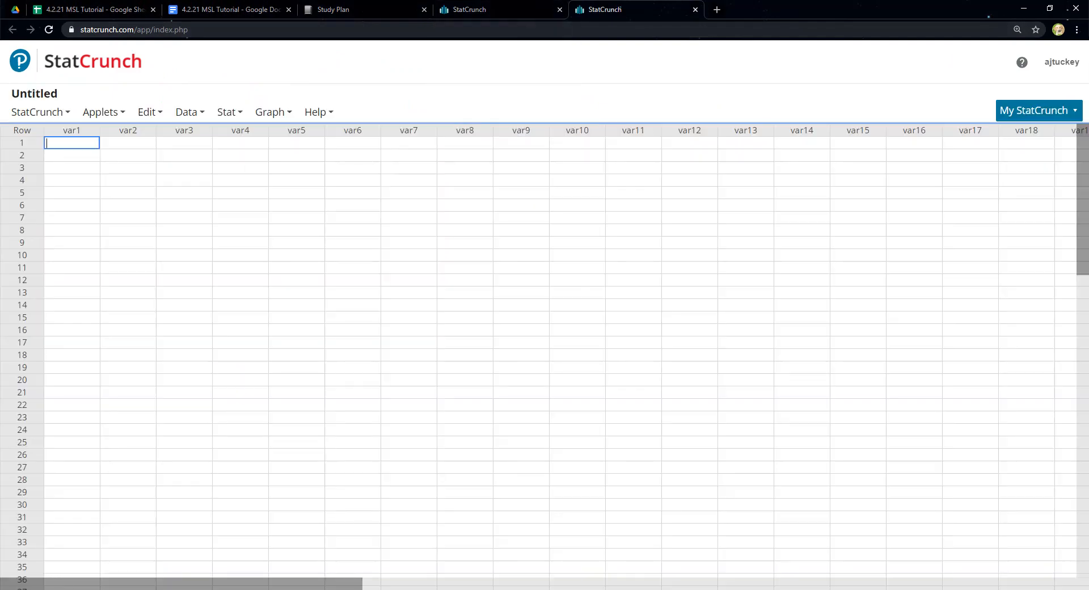
pyautogui.click(72, 130)
pyautogui.hotkey('ctrl', 'v')
pyautogui.click(241, 181)
# - Return to the Study Plan practice window, dismiss the copy text, and open the example's data table directly in StatCrunch
pyautogui.click(340, 9)
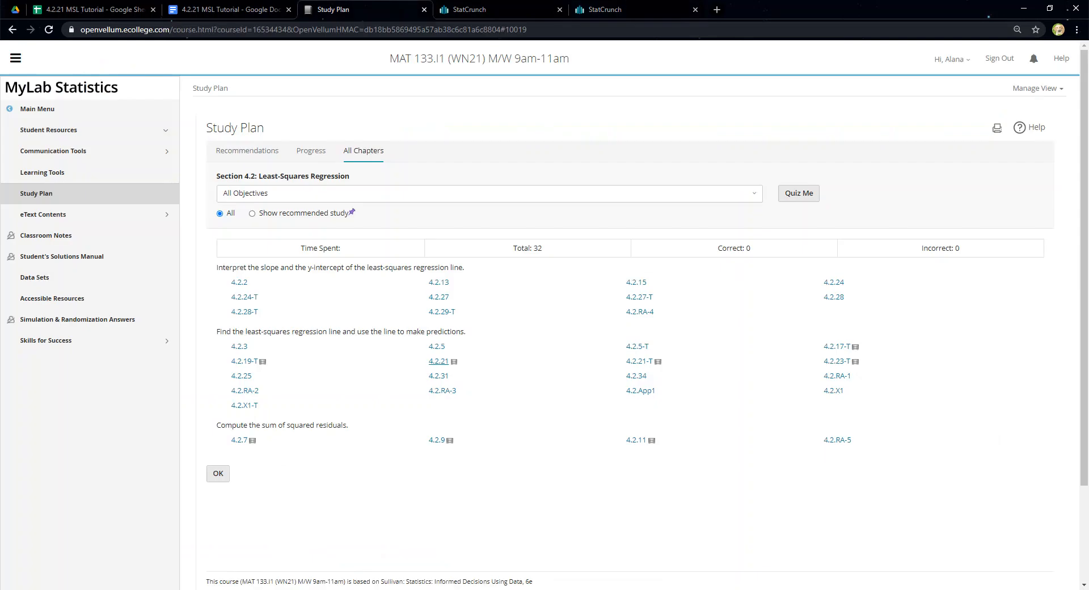
pyautogui.click(470, 9)
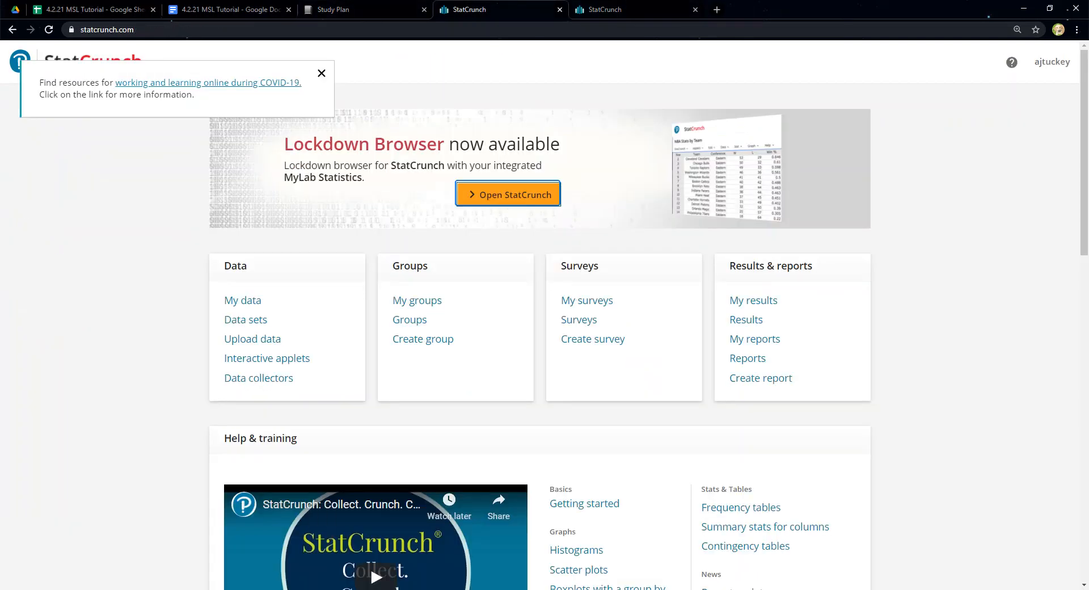
pyautogui.click(167, 589)
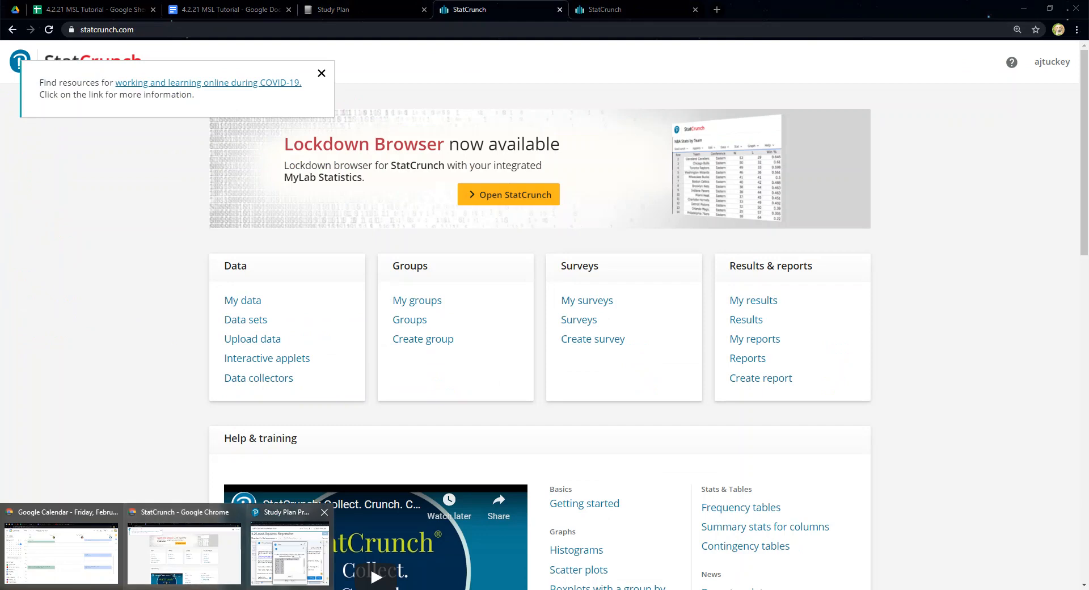
pyautogui.click(290, 556)
pyautogui.click(448, 460)
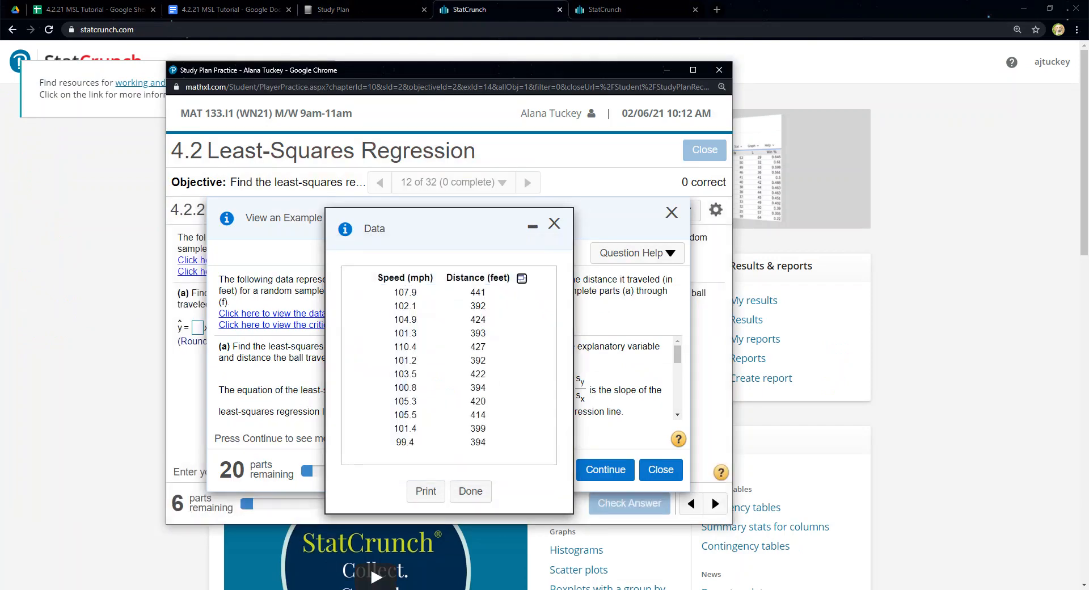
pyautogui.click(521, 278)
pyautogui.click(577, 297)
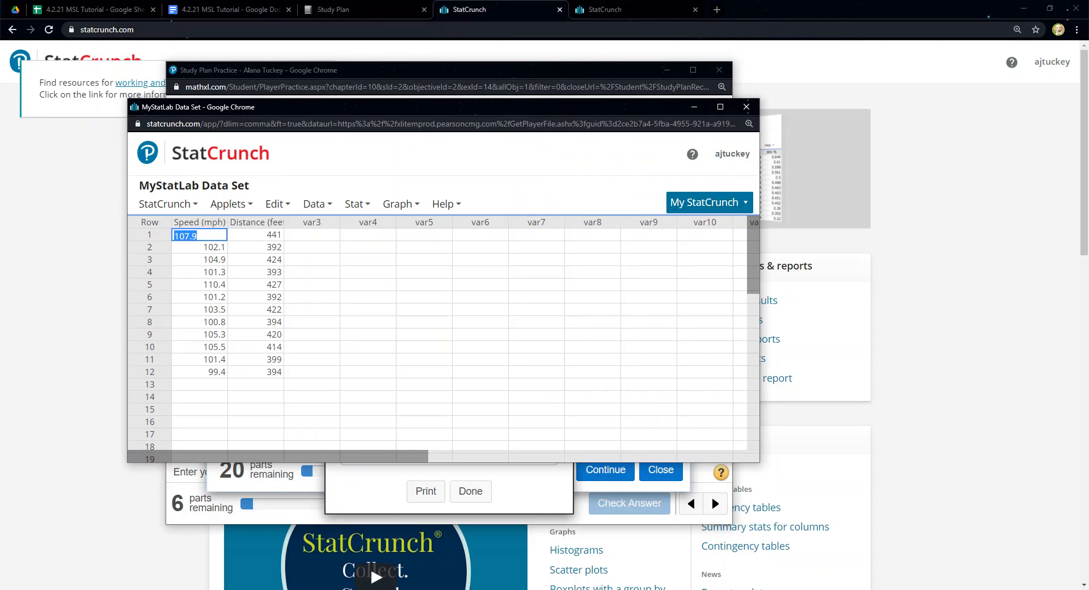
# - Reposition the MyStatLab Data Set window, then close it along with the example's data table
pyautogui.click(312, 297)
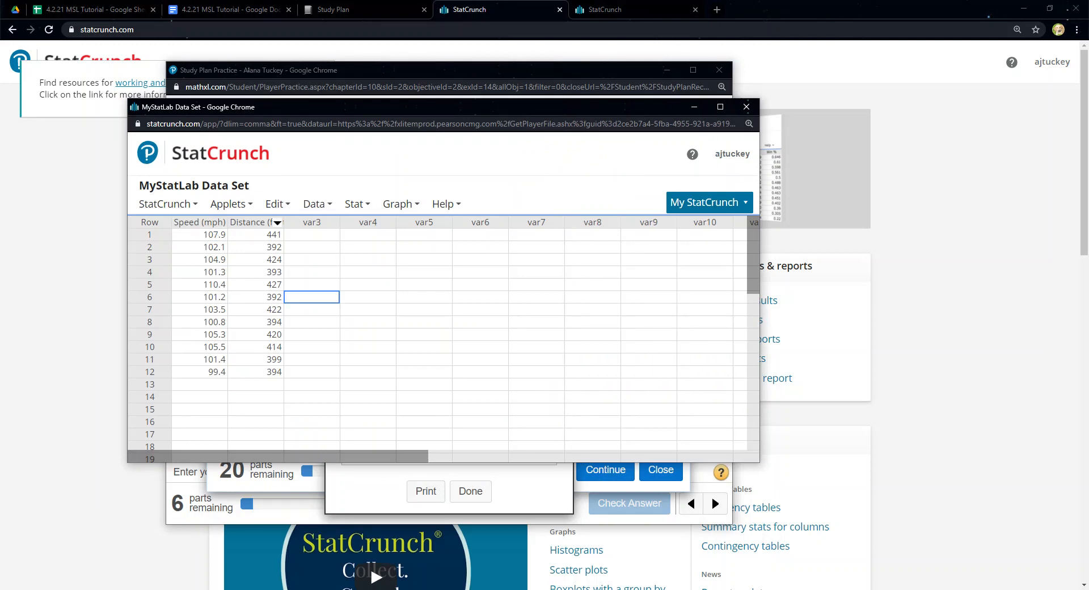
pyautogui.moveTo(197, 110); pyautogui.dragTo(293, 148)
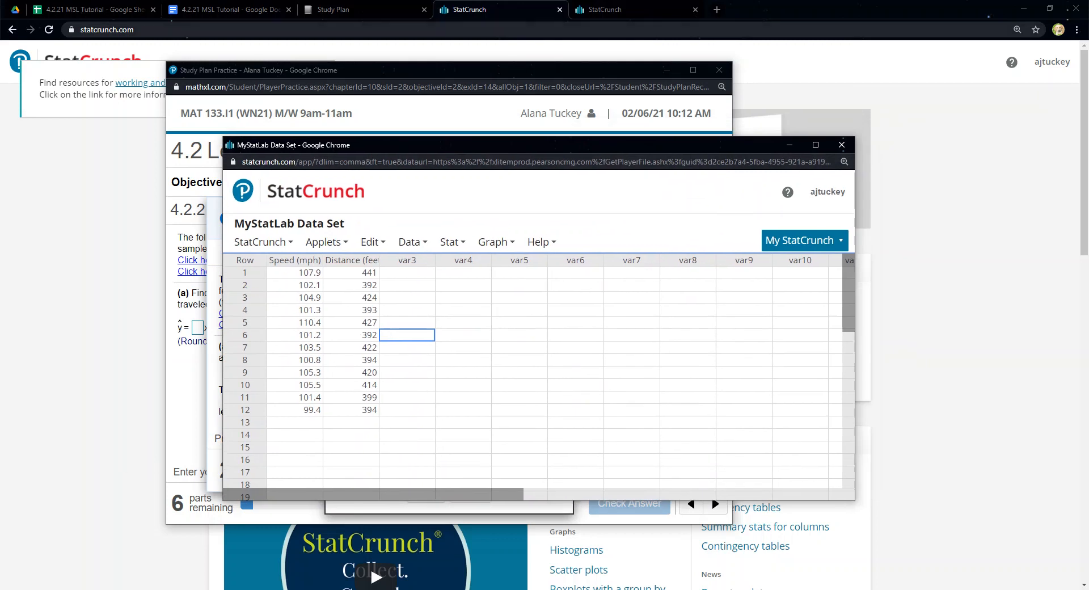
pyautogui.click(815, 145)
pyautogui.moveTo(51, 6); pyautogui.dragTo(252, 67)
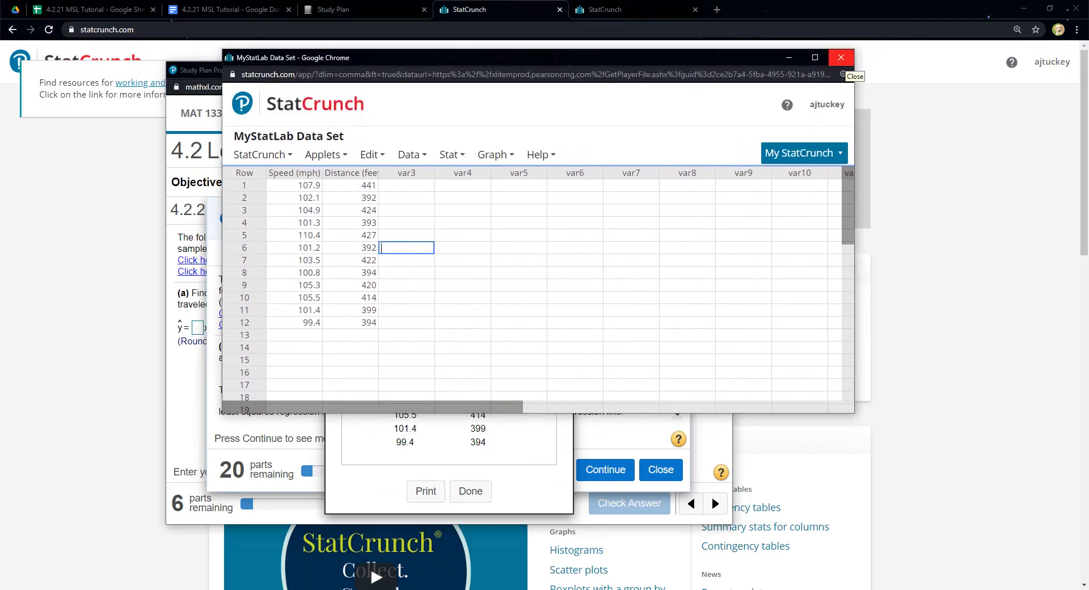
pyautogui.click(840, 57)
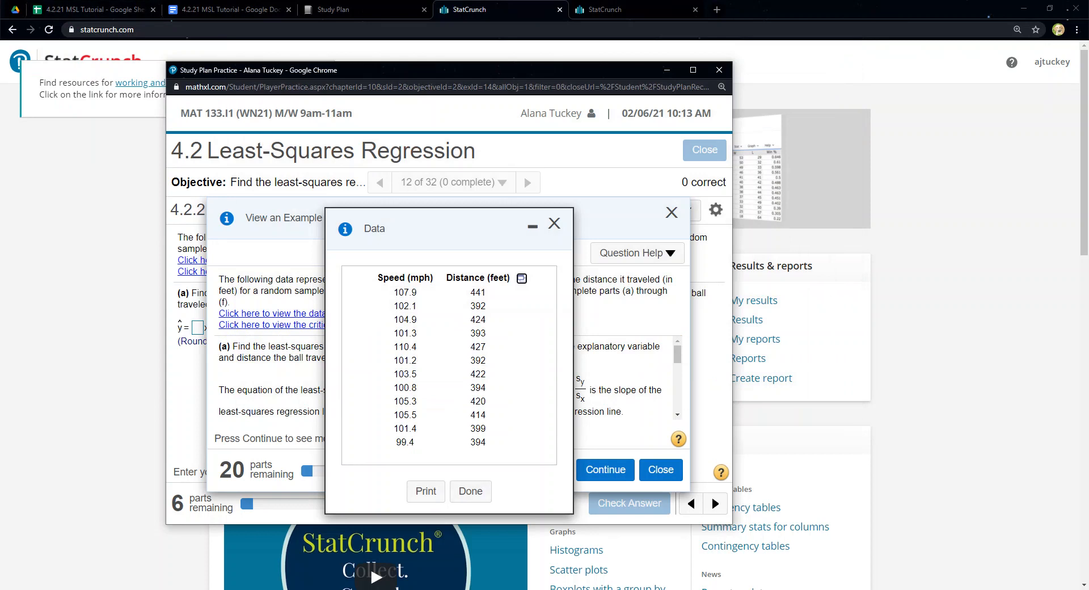
pyautogui.click(554, 223)
# - Switch to the StatCrunch spreadsheet and compute a simple linear regression with Speed (mph) as X and Distance (feet) as Y
pyautogui.click(618, 10)
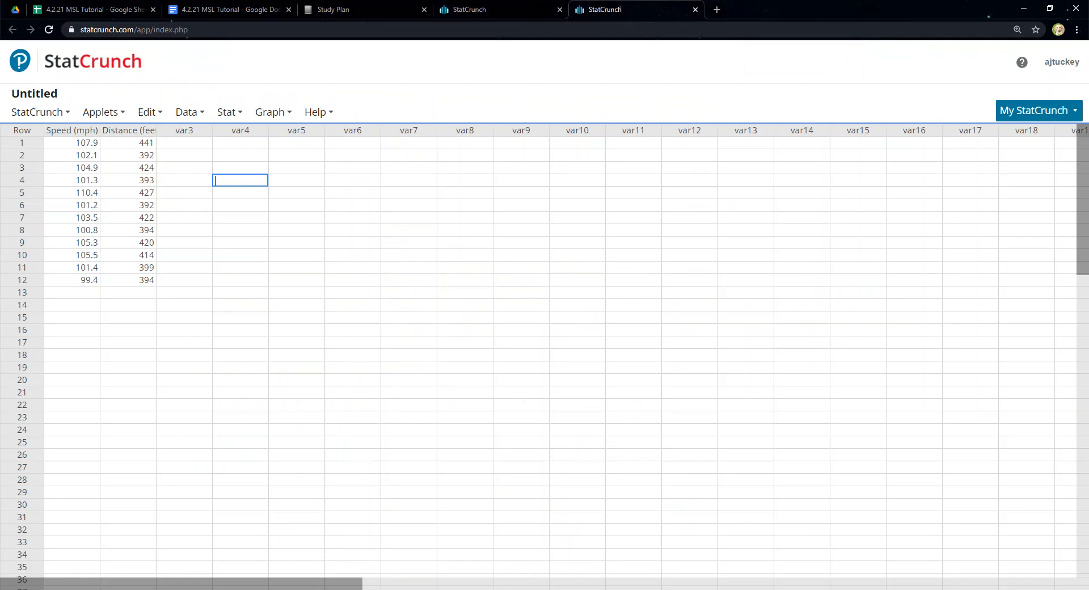
pyautogui.click(228, 112)
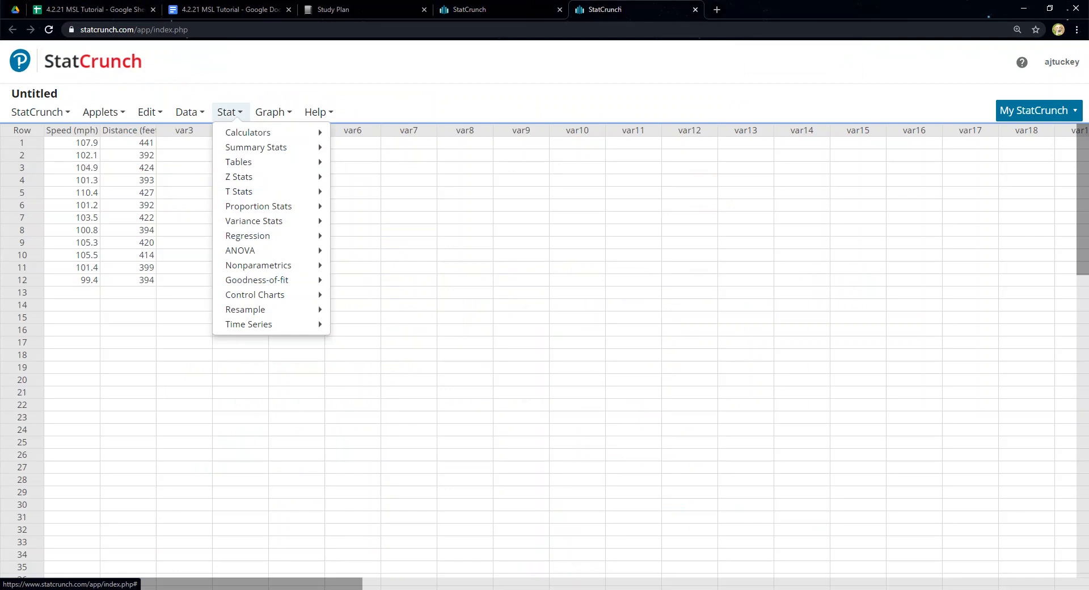
pyautogui.moveTo(267, 235)
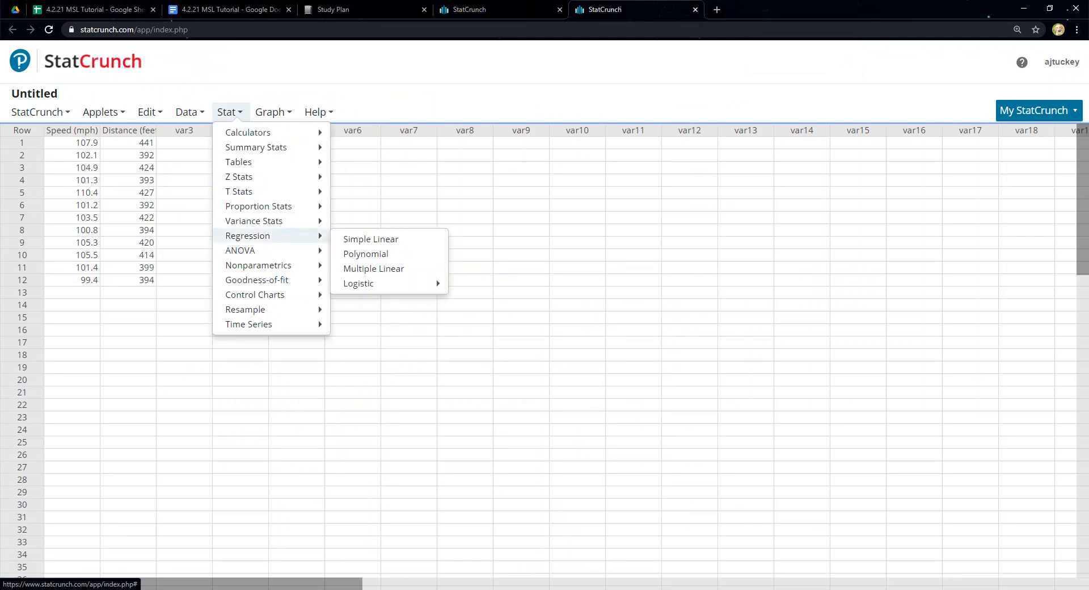
pyautogui.click(370, 239)
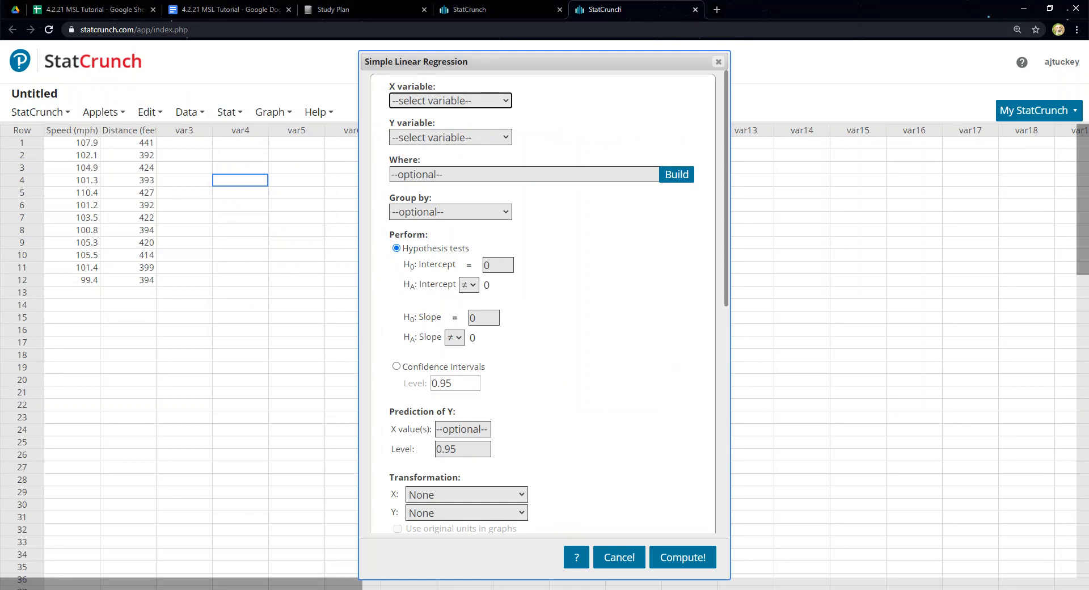
pyautogui.click(451, 100)
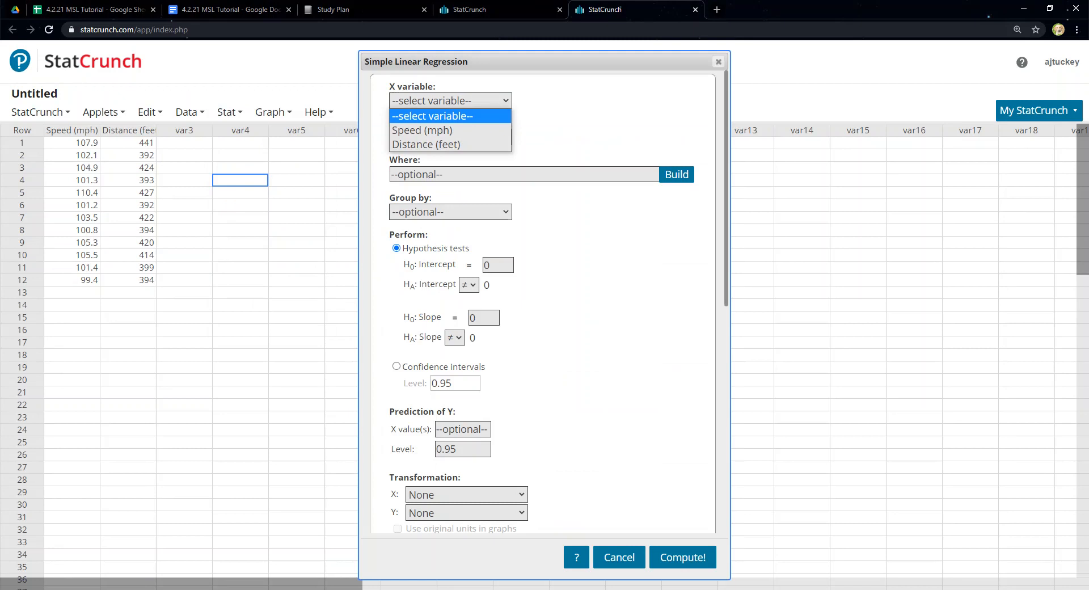
pyautogui.click(450, 126)
pyautogui.click(450, 137)
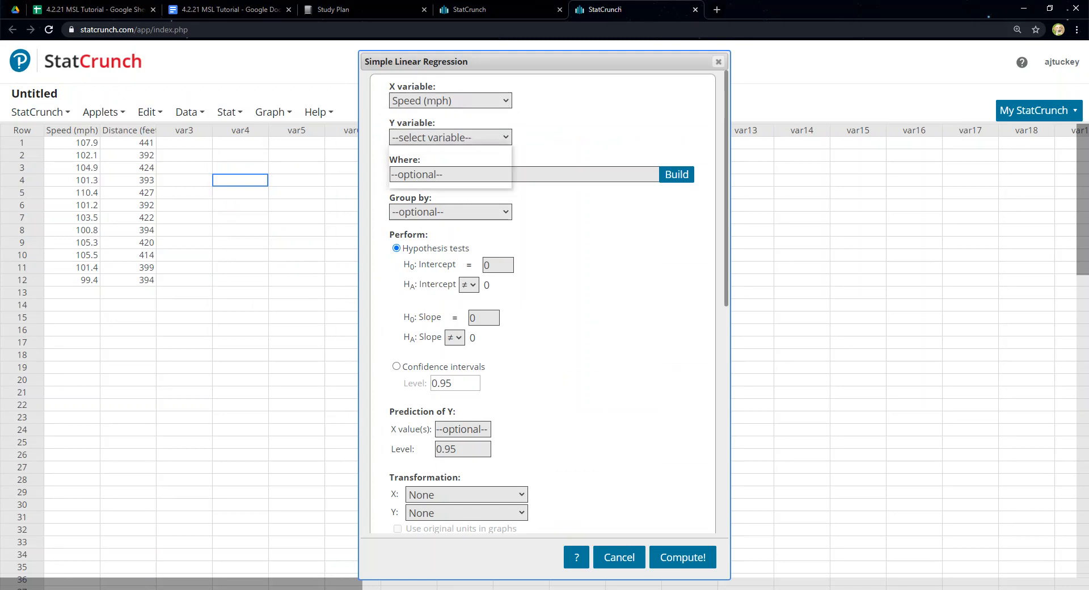
pyautogui.click(450, 181)
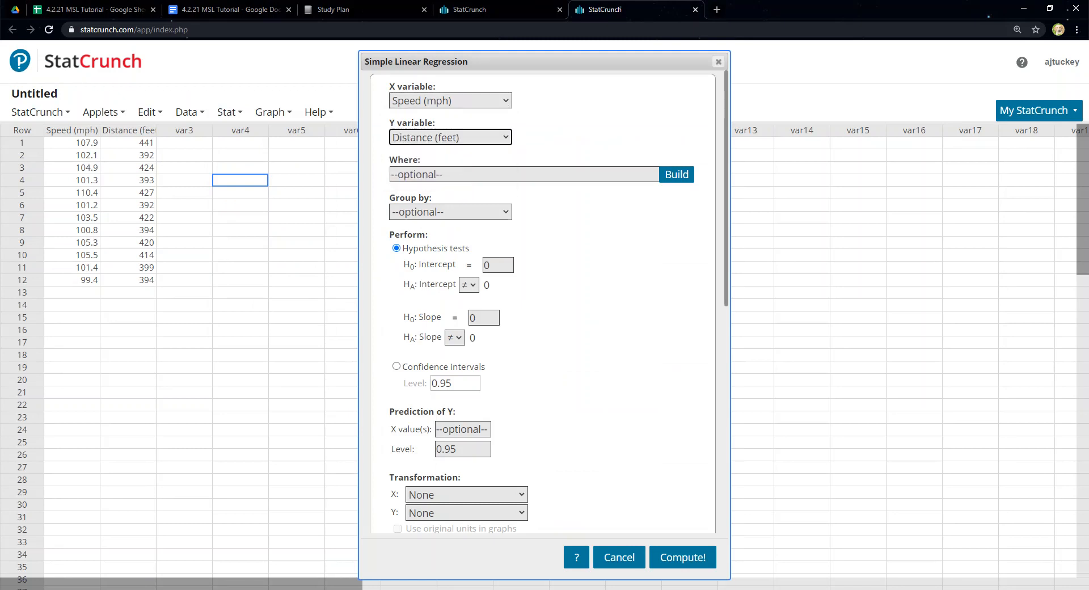
pyautogui.scroll(-5, 544, 301)
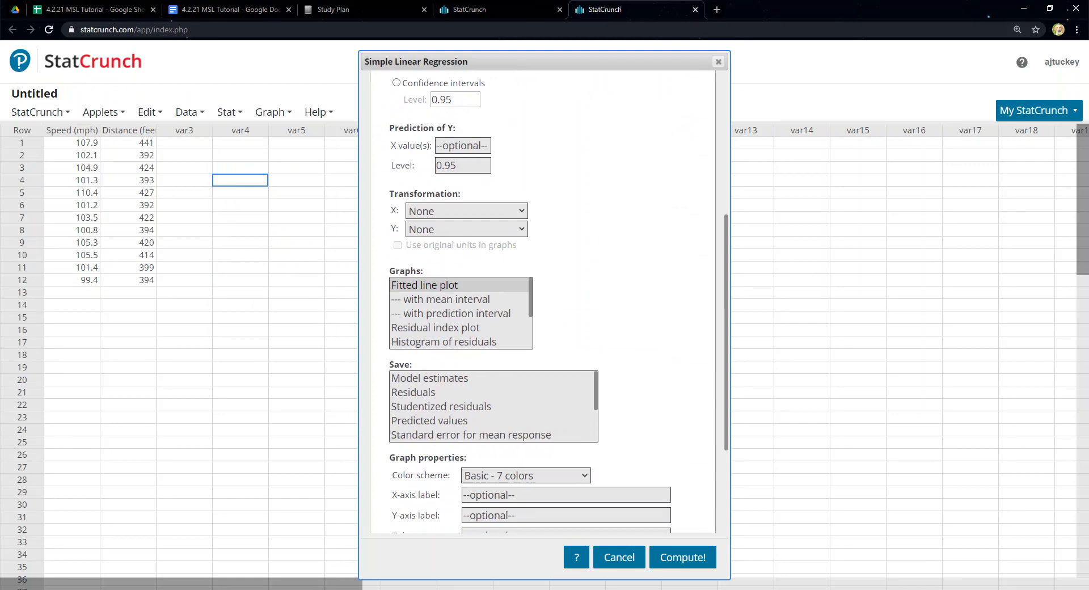
pyautogui.click(682, 557)
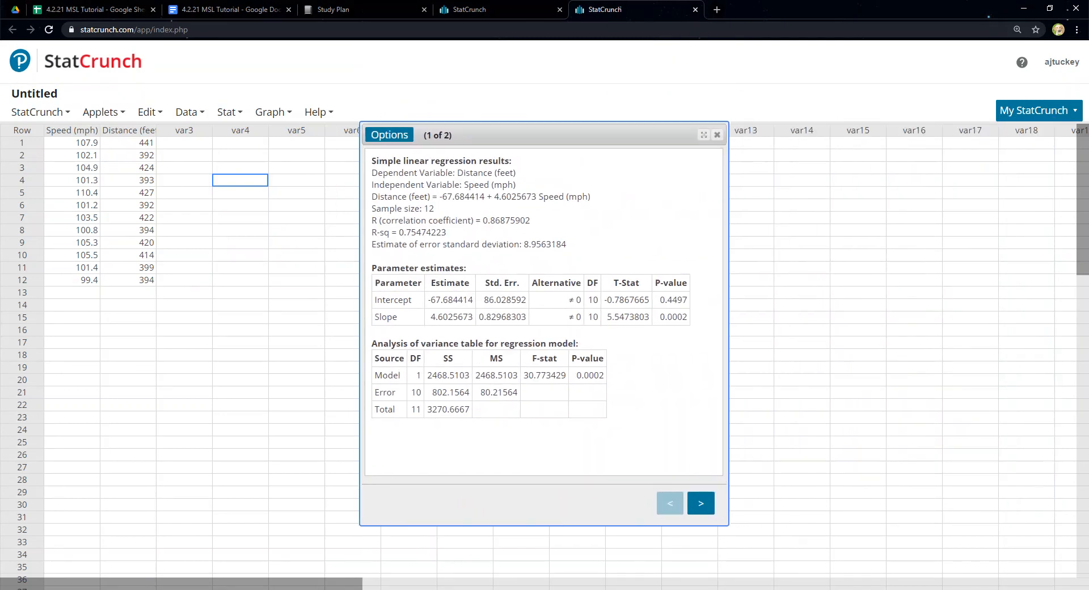
# - Copy the full regression equation line, starting with Distance (feet), from the simple linear regression results
pyautogui.click(802, 192)
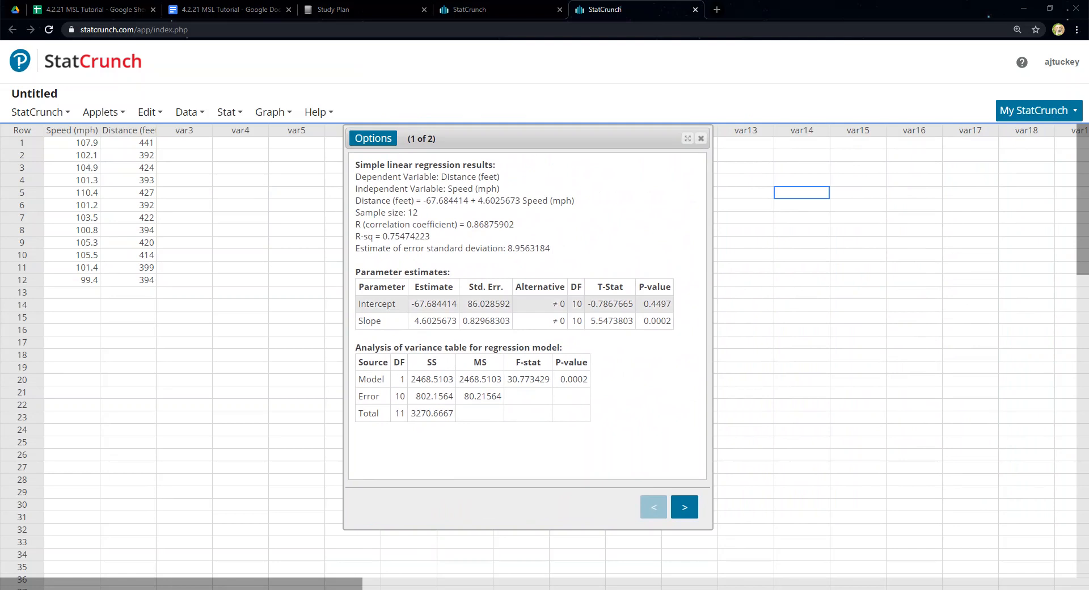
pyautogui.moveTo(574, 201); pyautogui.dragTo(416, 201)
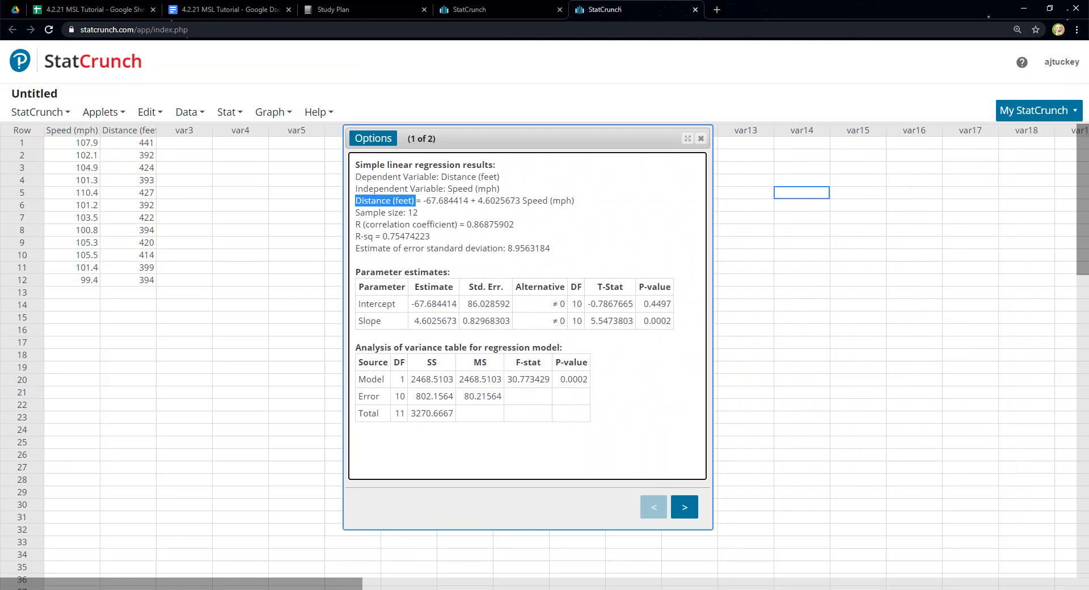
pyautogui.click(416, 201)
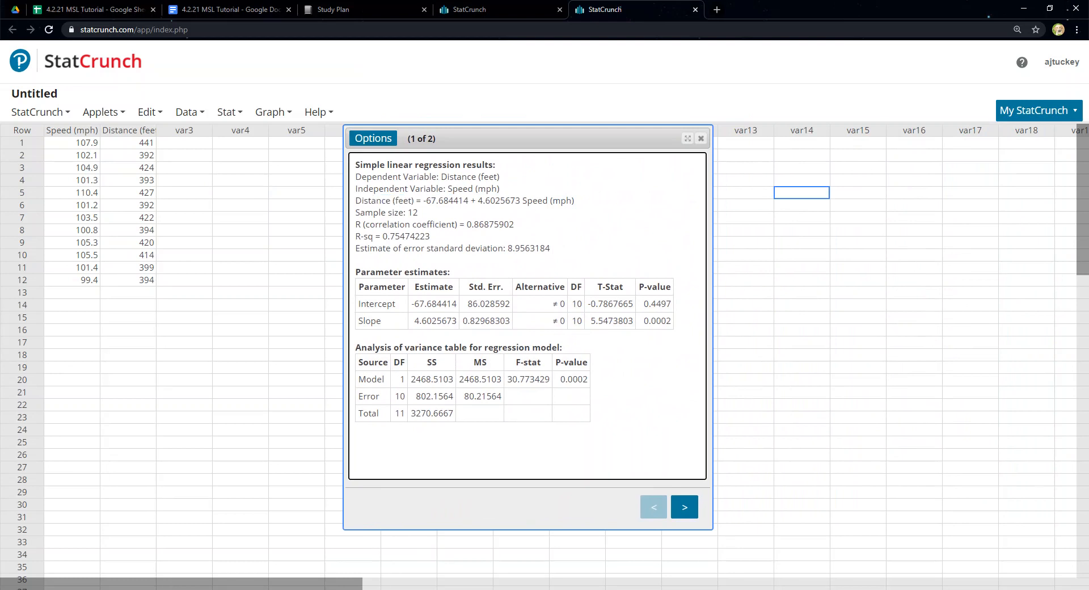
pyautogui.moveTo(421, 201); pyautogui.dragTo(520, 201)
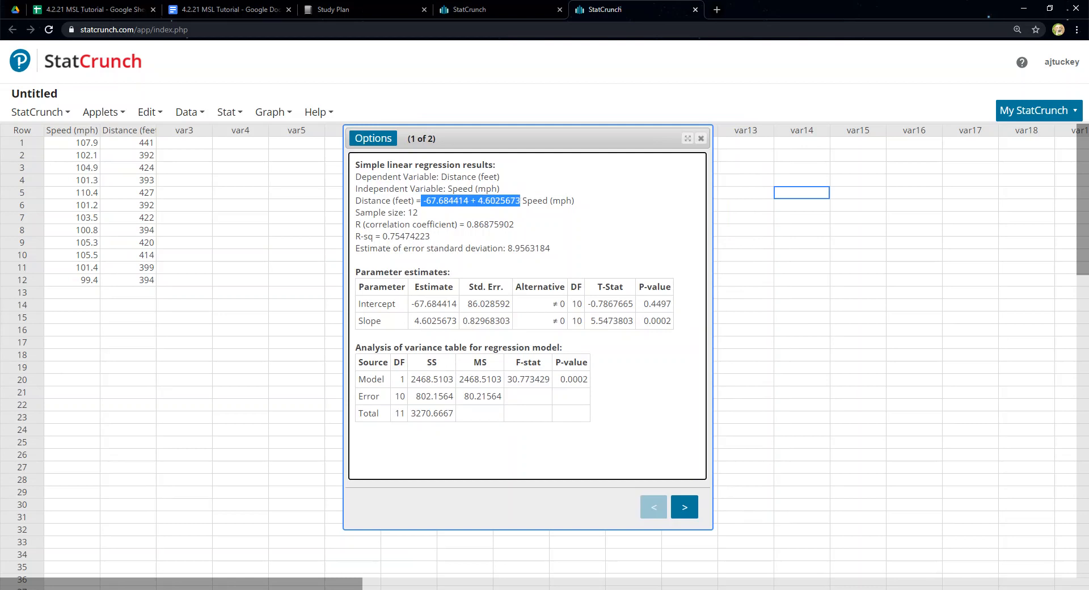
pyautogui.moveTo(520, 200); pyautogui.dragTo(355, 201)
pyautogui.hotkey('ctrl', 'c')
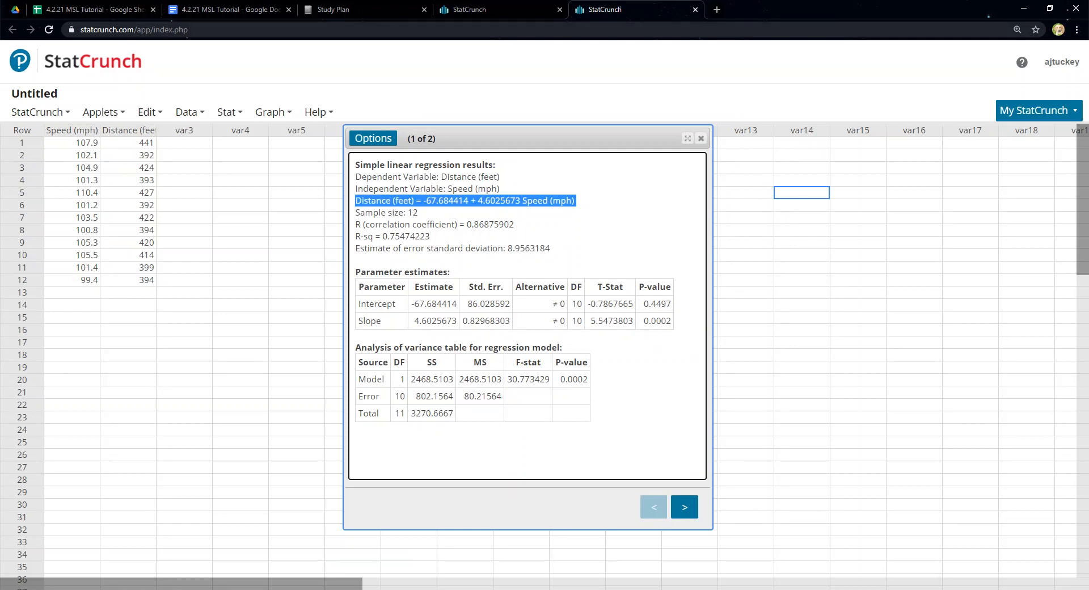
# - Switch to the 4.2.21 MSL Tutorial document in Google Docs and add the list heading "a) Least-squares regression model:" below the title
pyautogui.hotkey('ctrl', '2')
pyautogui.click(327, 215)
pyautogui.click(482, 215)
pyautogui.press('Return')
pyautogui.press('Return')
pyautogui.write('a) Least-su')
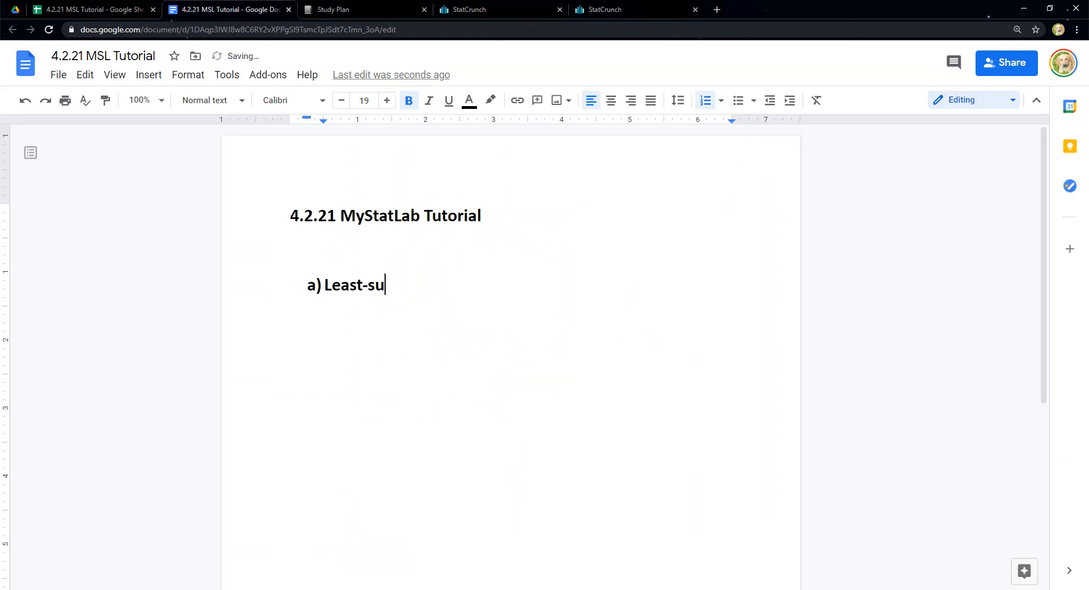
pyautogui.press('BackSpace')
pyautogui.write('quares regression model:')
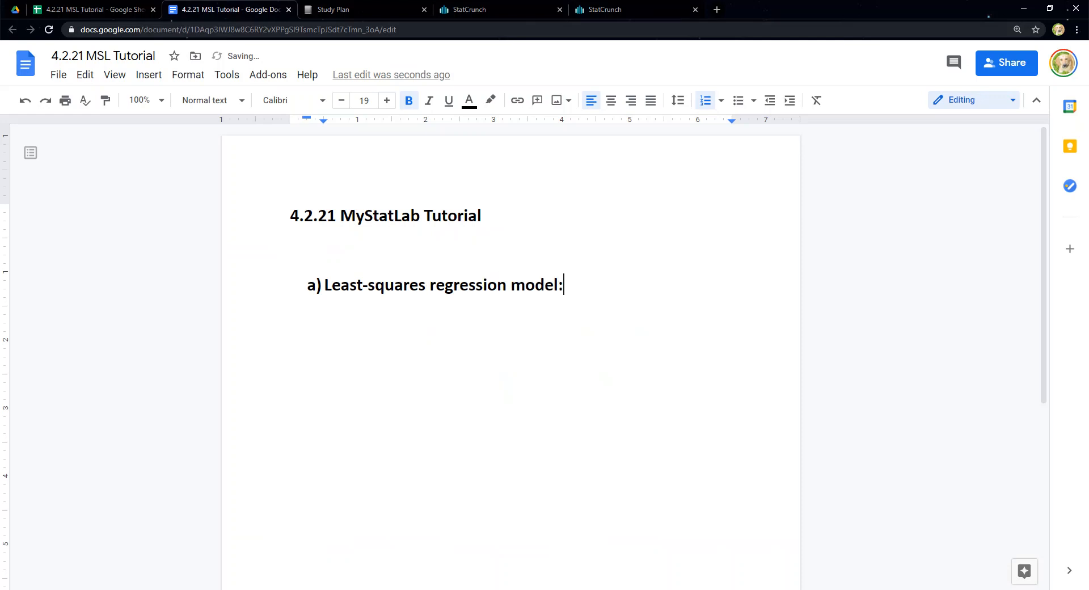
# - Paste the copied regression equation on an unnumbered line below the part a) heading
pyautogui.press('Return')
pyautogui.press('Return')
pyautogui.hotkey('ctrl', 'v')
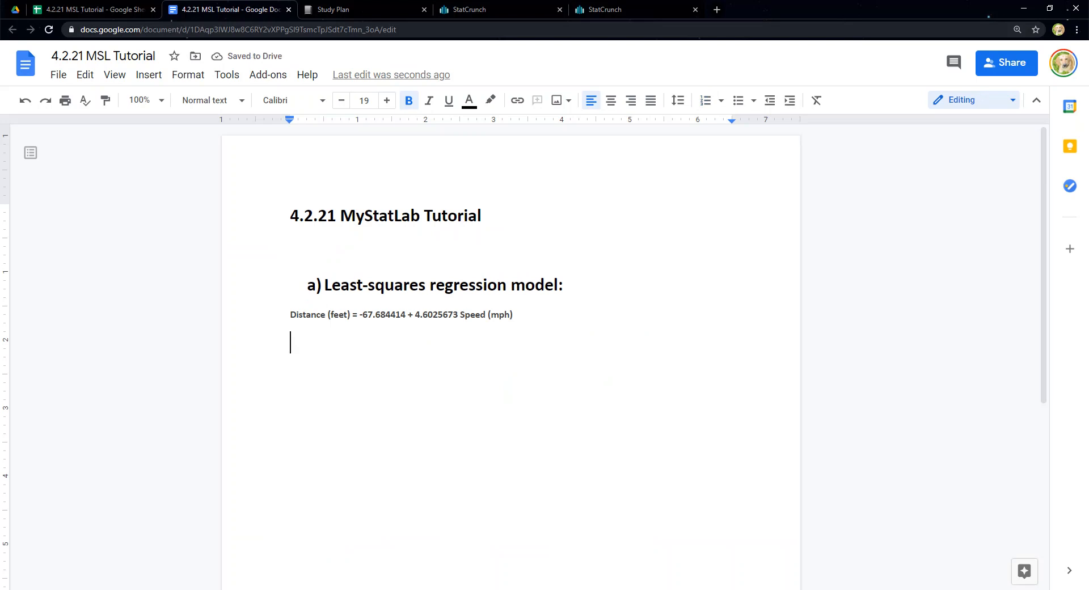
# - Insert an equation below the pasted line reading y = -67.684 + 4.603x
pyautogui.click(149, 74)
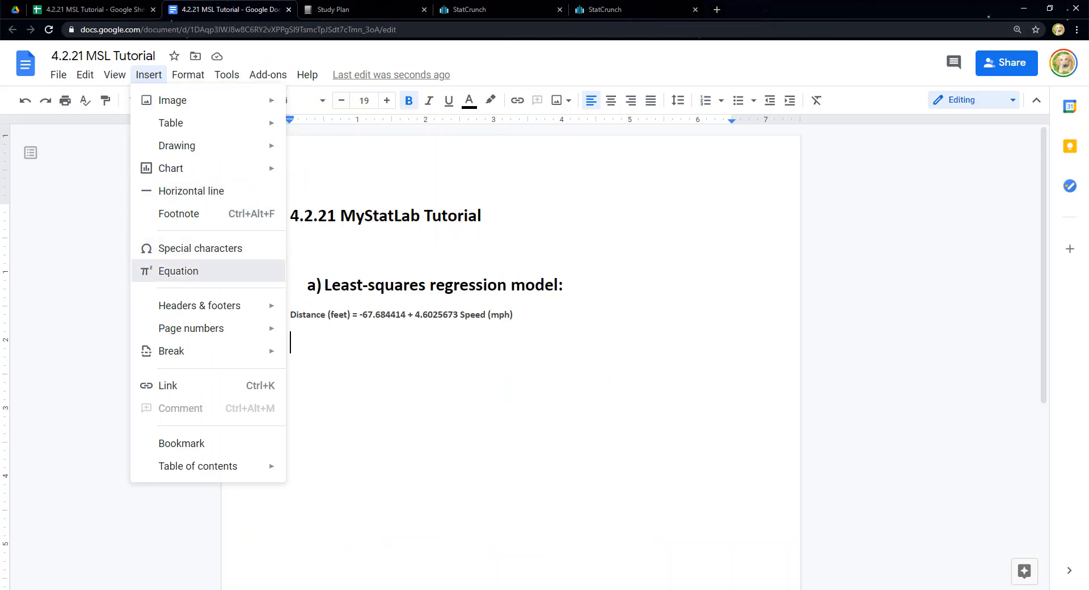
pyautogui.click(178, 271)
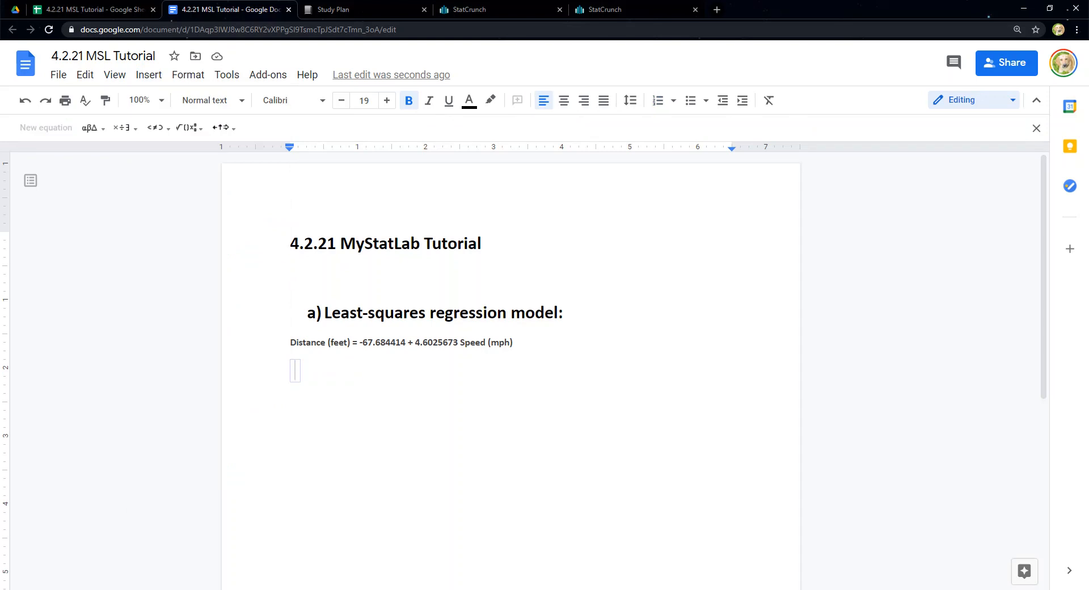
pyautogui.write('y=')
pyautogui.write('-67.684')
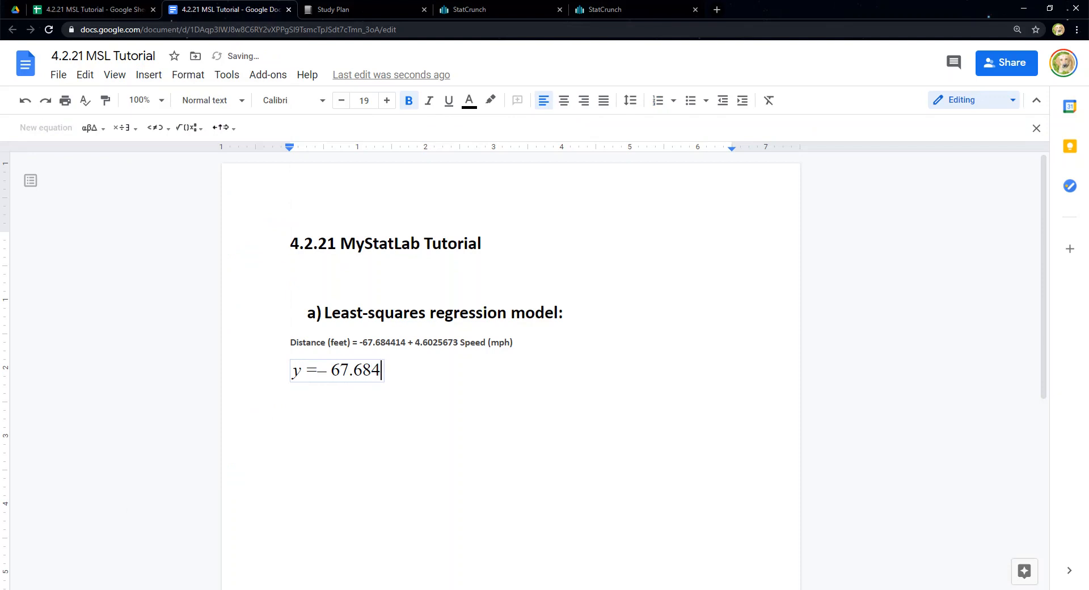
pyautogui.write('+4.603x')
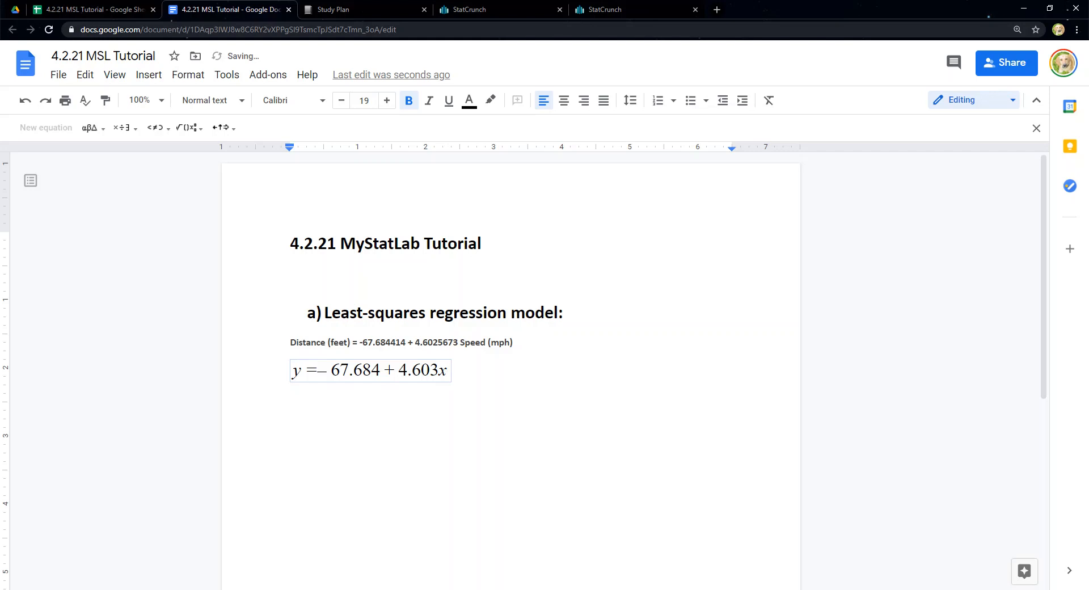
# - Add a new line below the equation and put the word "or" after the equation on its own line
pyautogui.press('Return')
pyautogui.hotkey('shift', 'Up')
pyautogui.hotkey('shift', 'Up')
pyautogui.hotkey('shift', 'Down')
pyautogui.click(354, 371)
pyautogui.click(451, 370)
pyautogui.write('or')
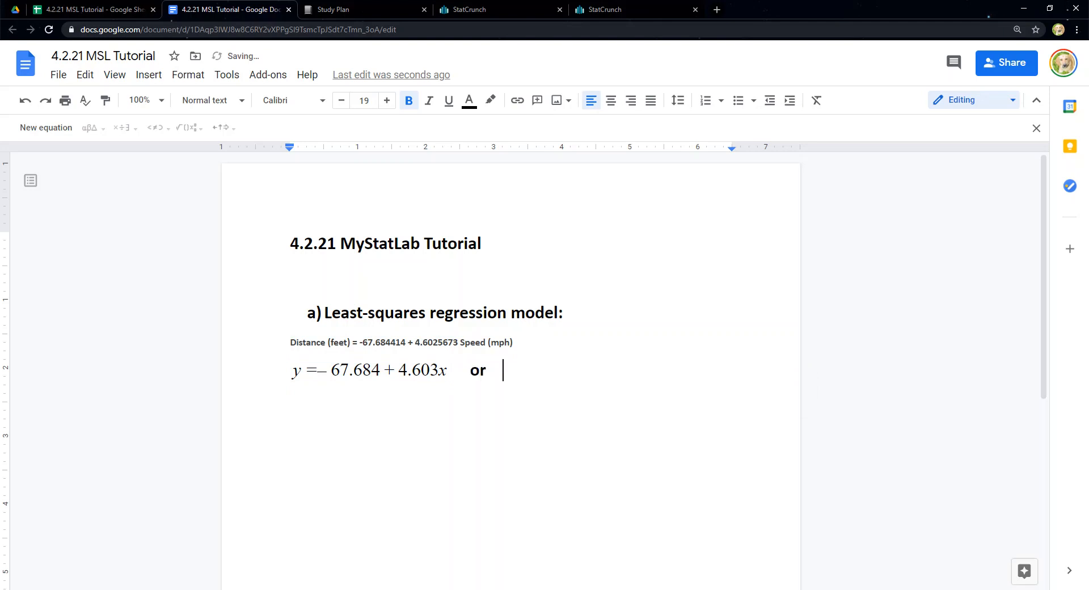
# - Copy the rounded equation and paste the duplicate after the word "or"
pyautogui.moveTo(455, 371); pyautogui.dragTo(291, 371)
pyautogui.hotkey('ctrl', 'c')
pyautogui.click(503, 372)
pyautogui.hotkey('ctrl', 'v')
# - Rearrange the duplicated equation to y = 4.603x - 67.684 by moving the constant behind the x term and removing the leftover plus sign
pyautogui.click(530, 372)
pyautogui.press('Right')
pyautogui.press('Left')
pyautogui.hotkey('shift', 'Right')
pyautogui.hotkey('shift', 'Right')
pyautogui.hotkey('shift', 'Right')
pyautogui.hotkey('shift', 'Right')
pyautogui.hotkey('shift', 'Right')
pyautogui.hotkey('shift', 'Right')
pyautogui.hotkey('shift', 'Right')
pyautogui.hotkey('shift', 'Right')
pyautogui.hotkey('ctrl', 'c')
pyautogui.press('BackSpace')
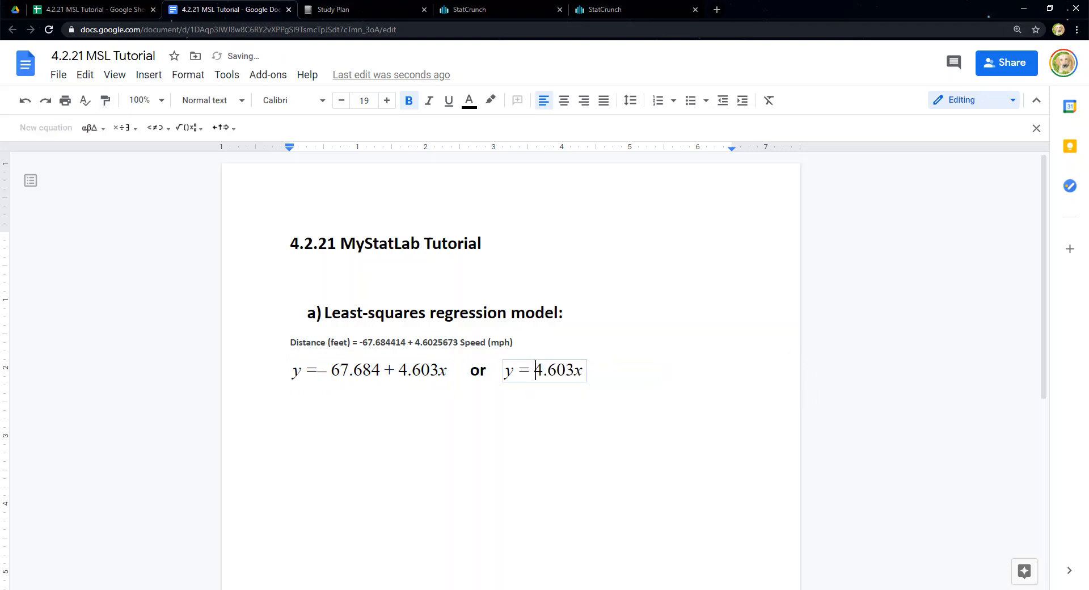
pyautogui.press('End')
pyautogui.hotkey('ctrl', 'v')
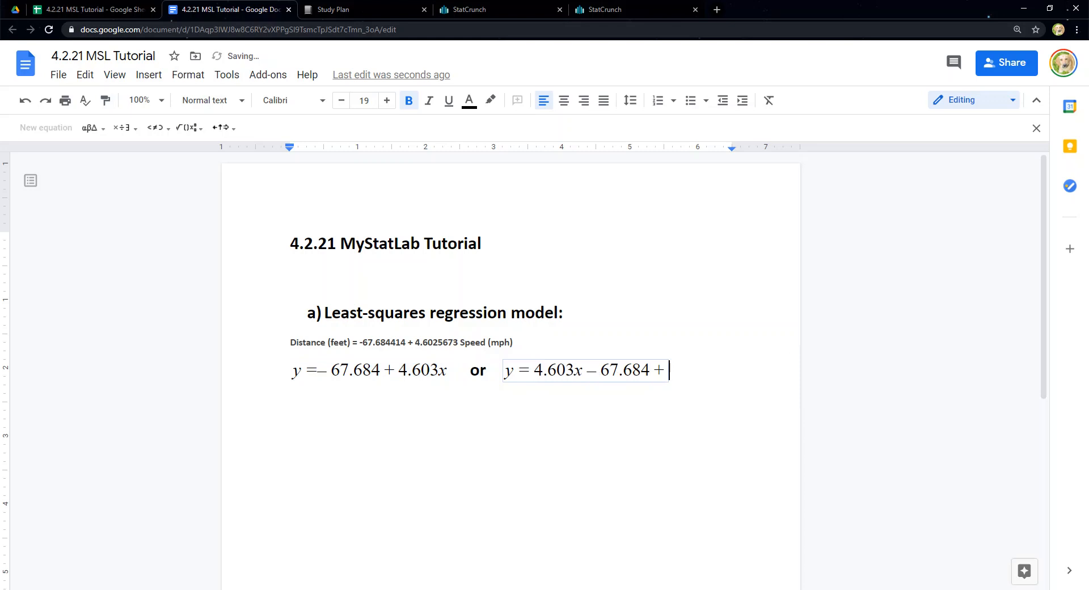
pyautogui.press('BackSpace')
pyautogui.click(575, 370)
pyautogui.moveTo(642, 370); pyautogui.dragTo(610, 372)
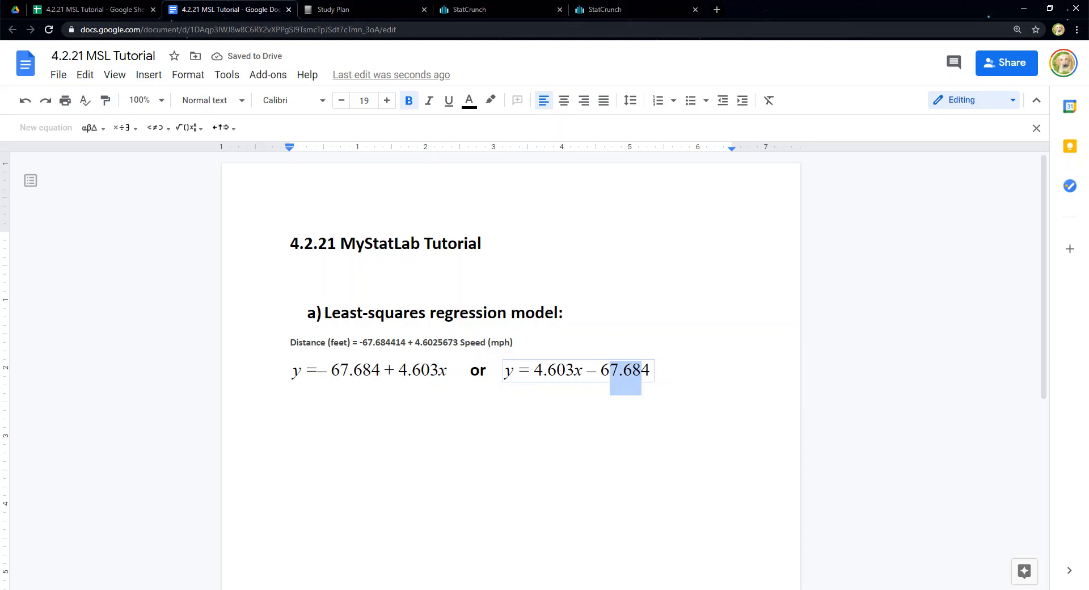
pyautogui.click(557, 370)
pyautogui.click(290, 405)
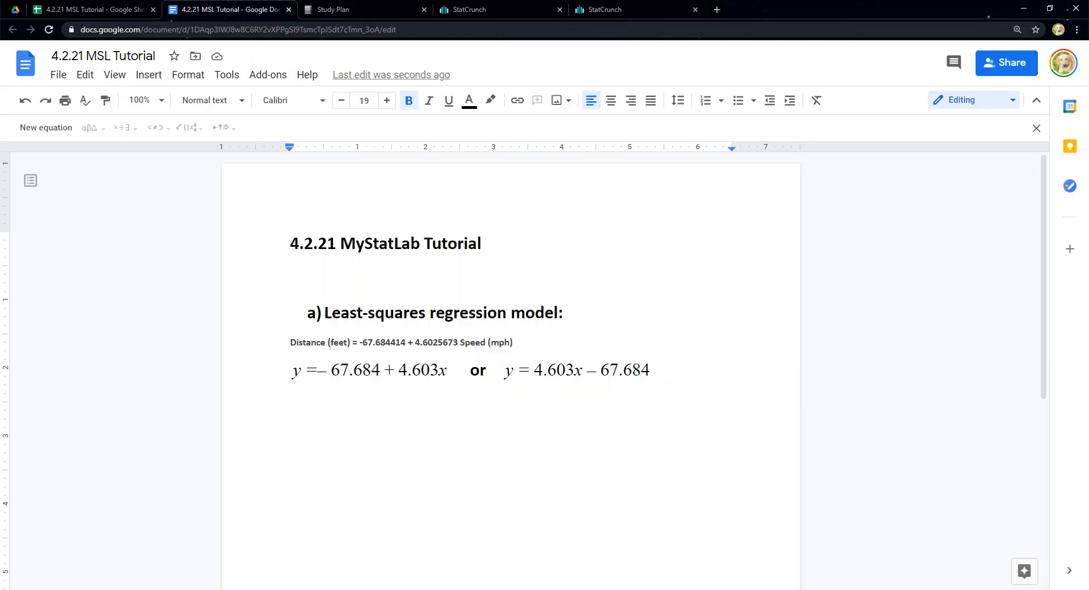
pyautogui.moveTo(307, 371); pyautogui.dragTo(439, 372)
pyautogui.click(290, 405)
# - Bring up the Study Plan practice window and examine the example's part (a) solution for the slope, intercept and regression line equation
pyautogui.click(306, 559)
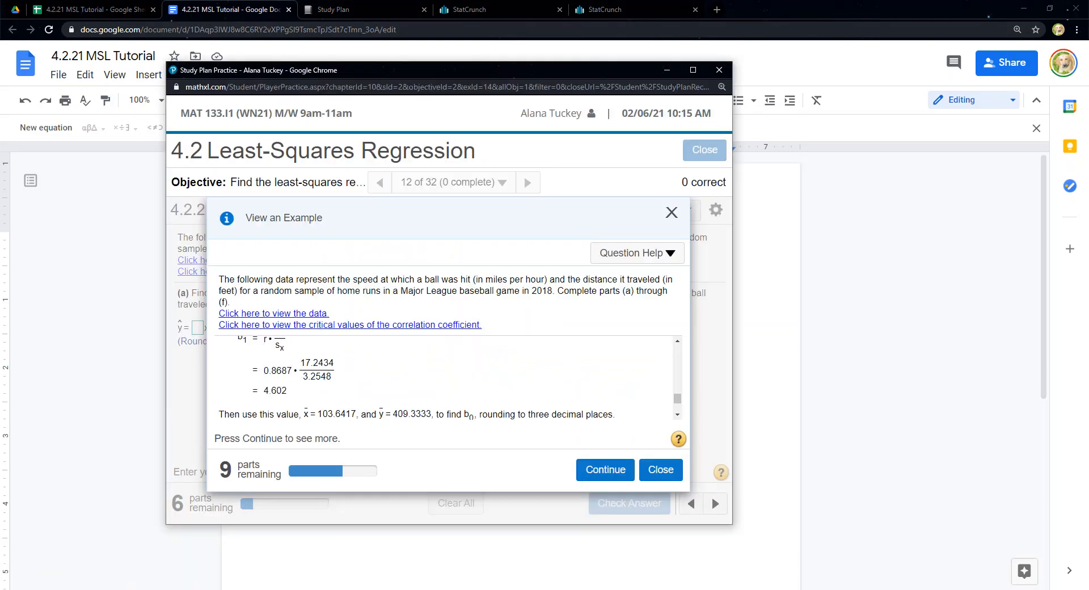
pyautogui.scroll(-3, 448, 377)
pyautogui.scroll(3, 448, 377)
pyautogui.scroll(-2, 448, 378)
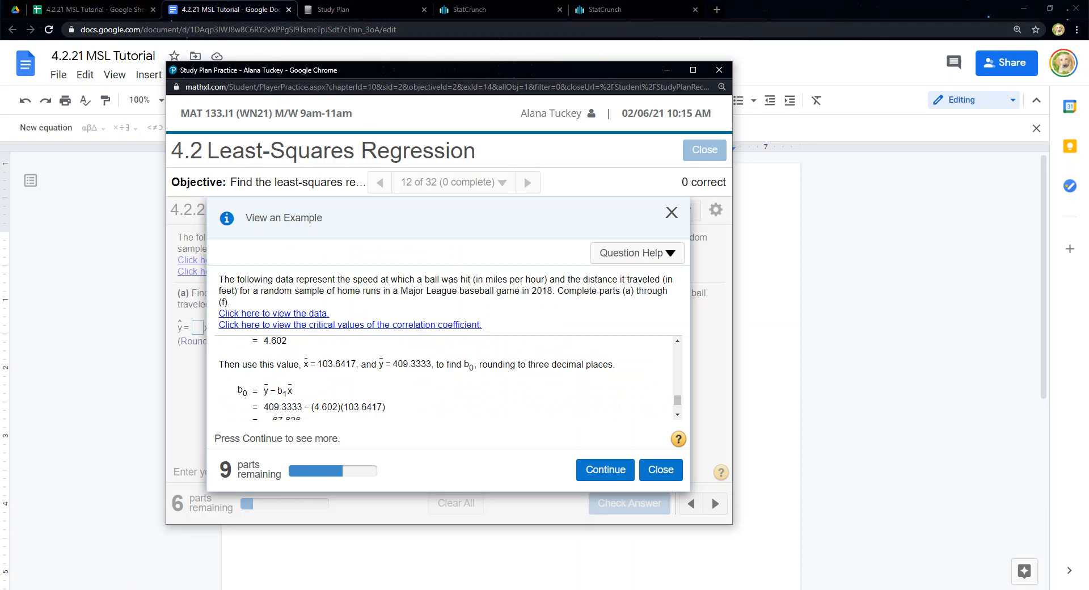
pyautogui.scroll(1, 449, 377)
pyautogui.scroll(-3, 448, 377)
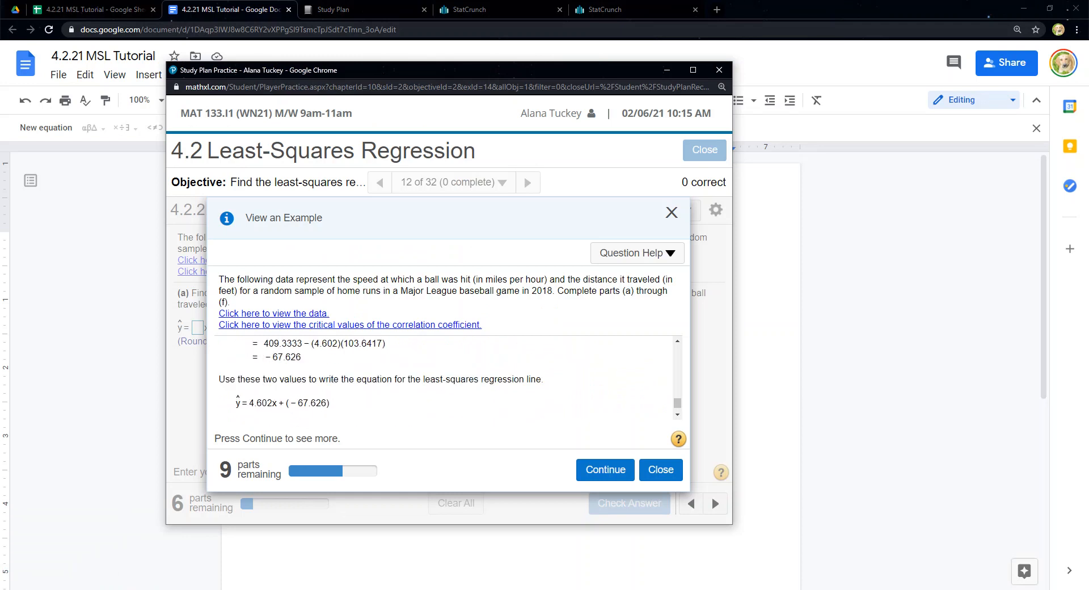
pyautogui.scroll(1, 448, 378)
pyautogui.moveTo(277, 403); pyautogui.dragTo(273, 404)
pyautogui.click(275, 404)
pyautogui.click(766, 411)
pyautogui.moveTo(567, 410); pyautogui.dragTo(567, 442)
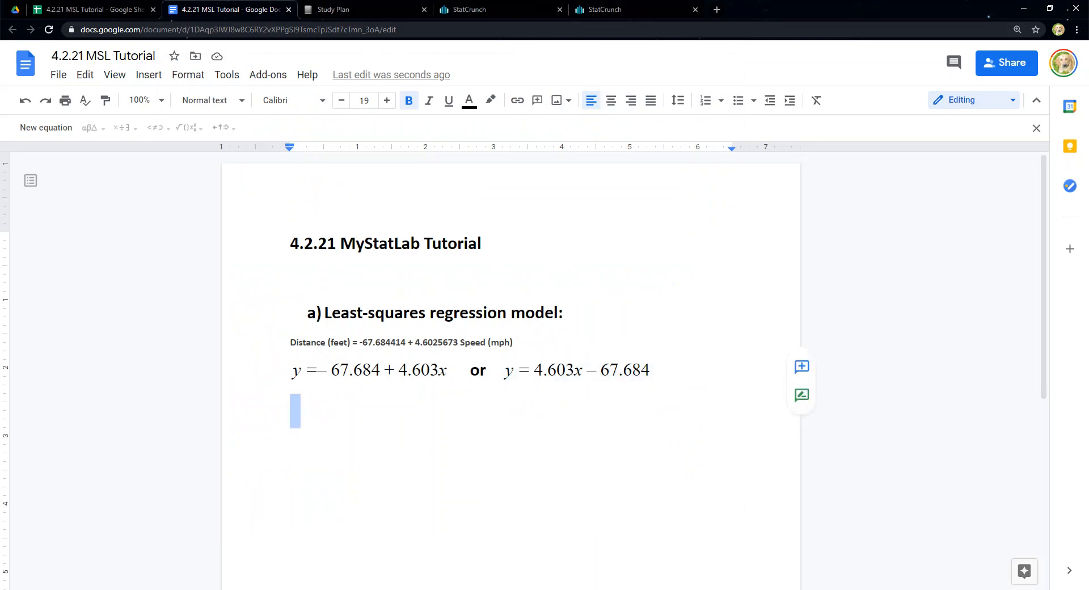
pyautogui.moveTo(289, 443); pyautogui.dragTo(288, 373)
pyautogui.click(363, 371)
pyautogui.click(290, 405)
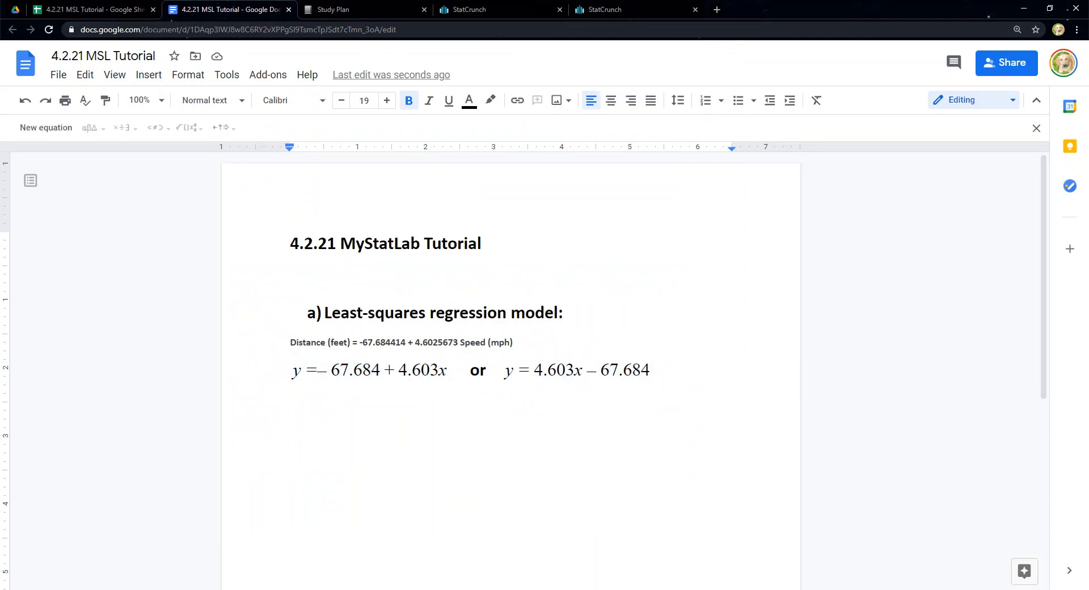
# - Return to the Study Plan practice window and advance the example through part (b) to part (c)
pyautogui.click(290, 553)
pyautogui.scroll(-1, 448, 374)
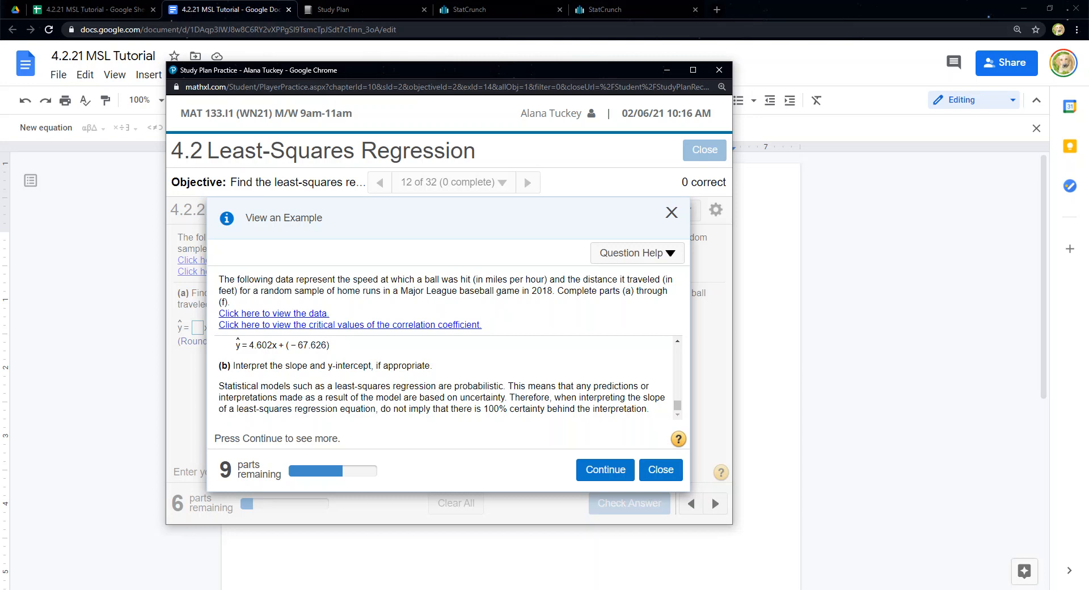
pyautogui.click(605, 470)
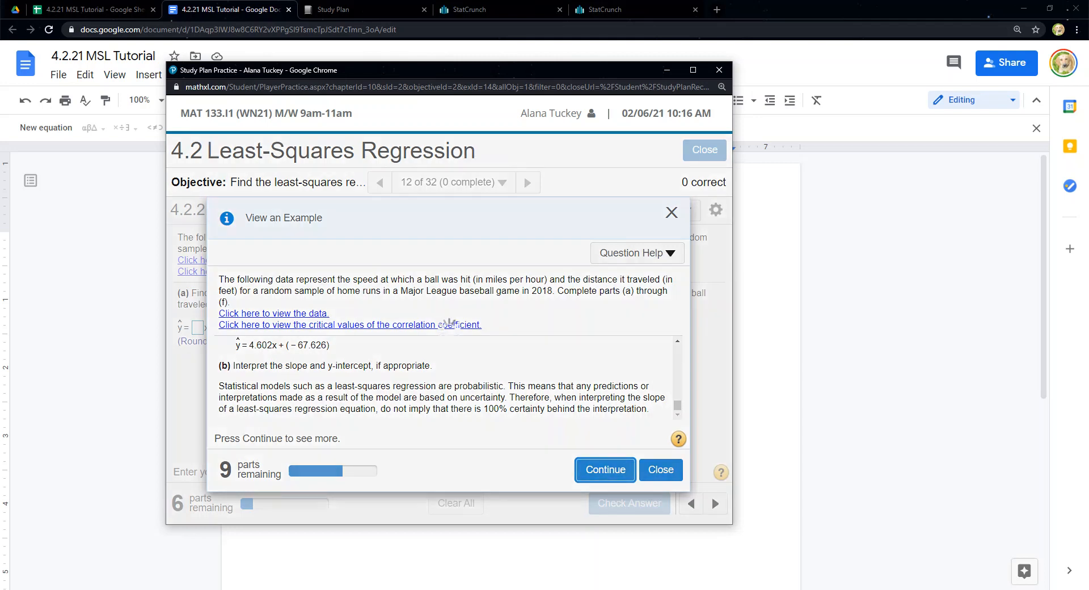
pyautogui.click(606, 470)
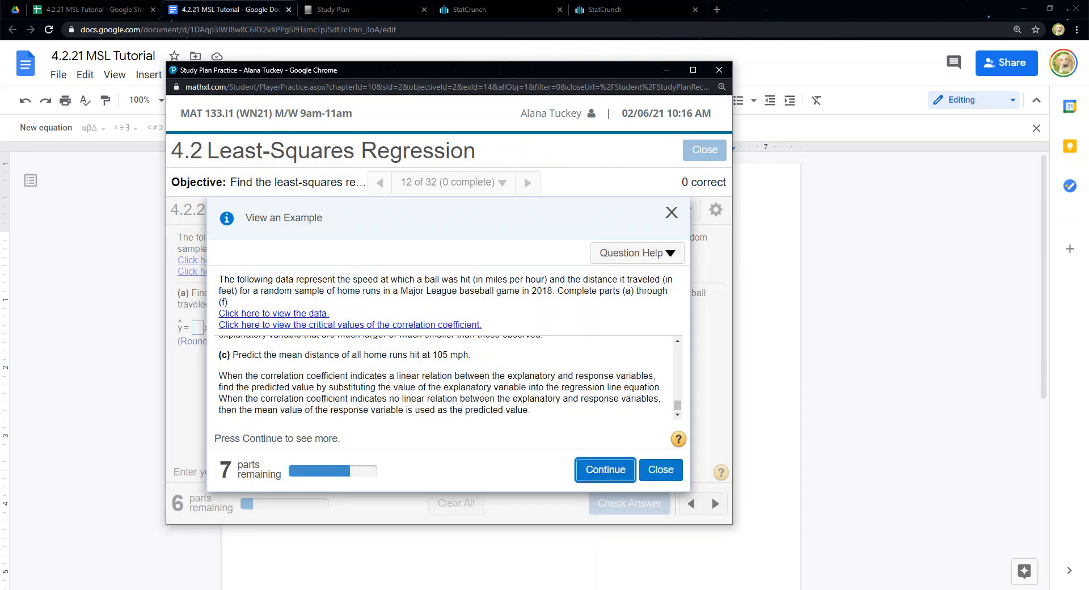
pyautogui.press('Return')
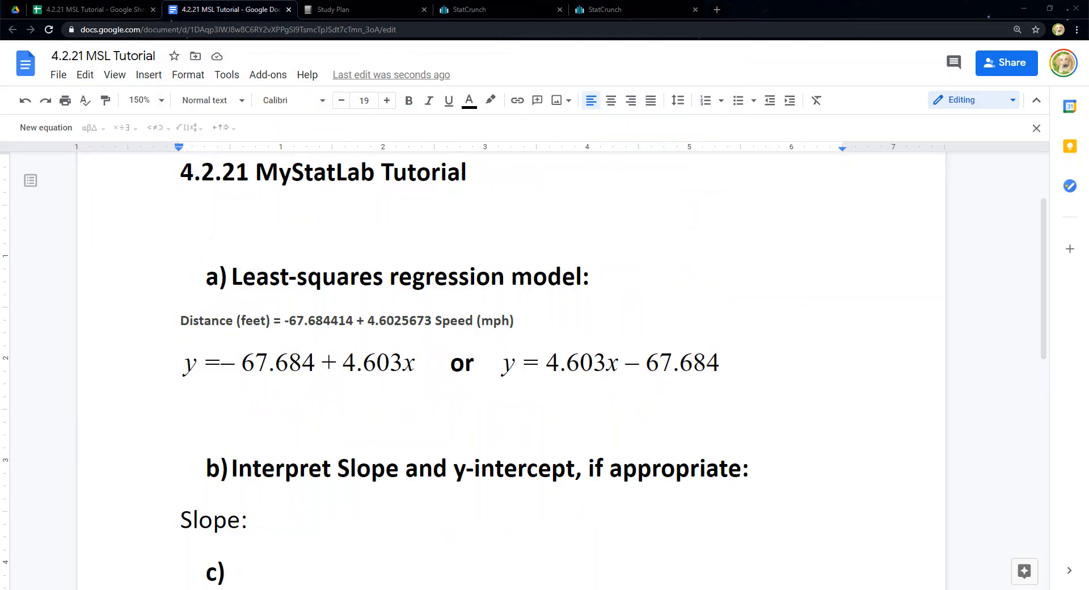
pyautogui.scroll(-1, 511, 369)
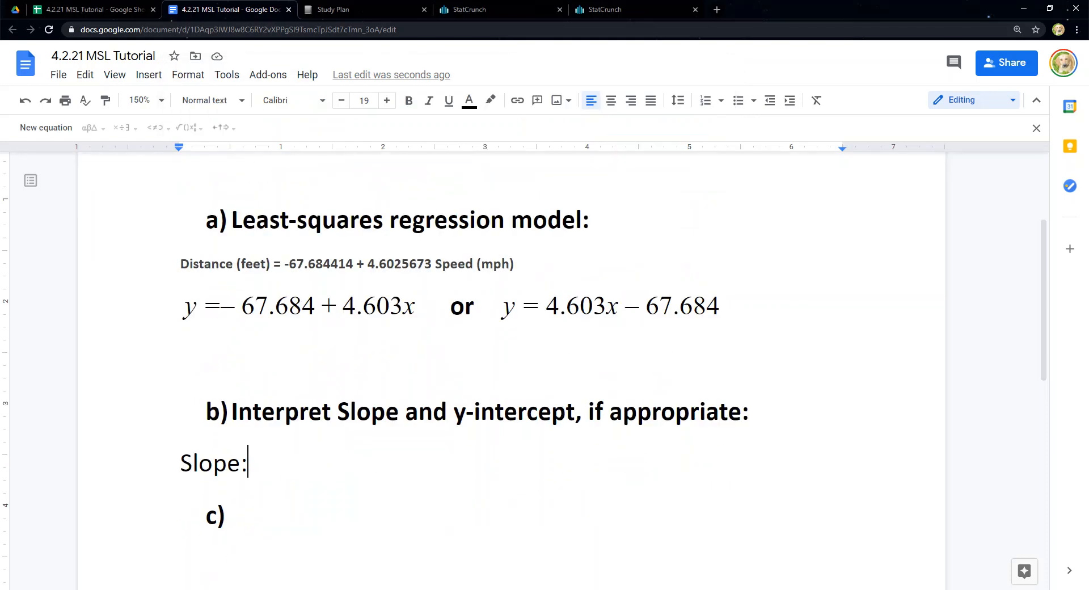
pyautogui.moveTo(180, 265); pyautogui.dragTo(522, 272)
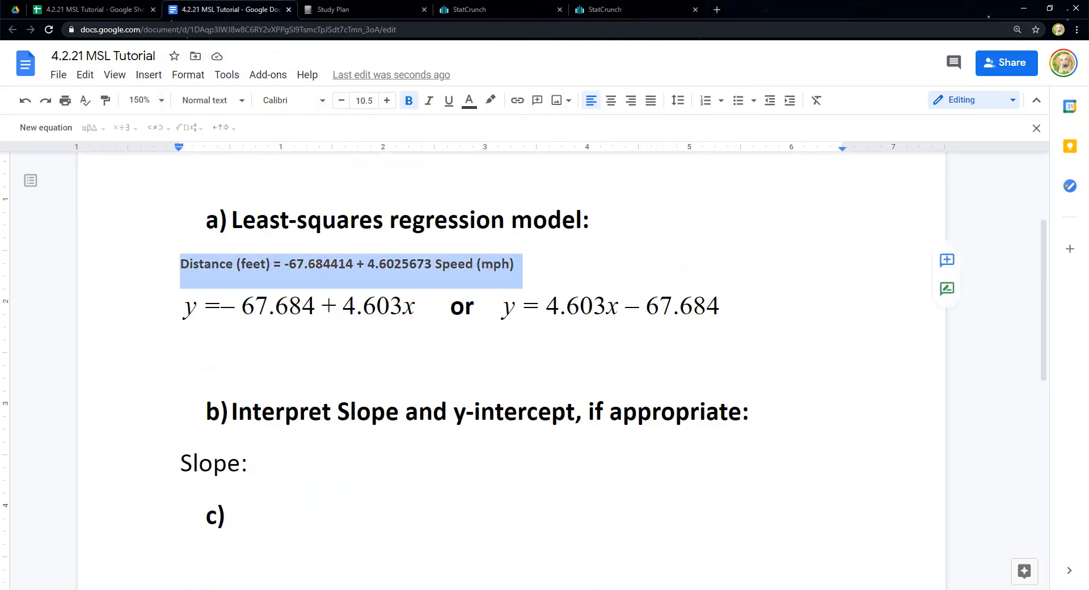
pyautogui.click(302, 306)
pyautogui.click(185, 306)
pyautogui.click(183, 357)
# - Copy the coefficient 4.603 from the first rounded equation, paste it after "Slope:" in part b, and add blank lines below
pyautogui.click(248, 462)
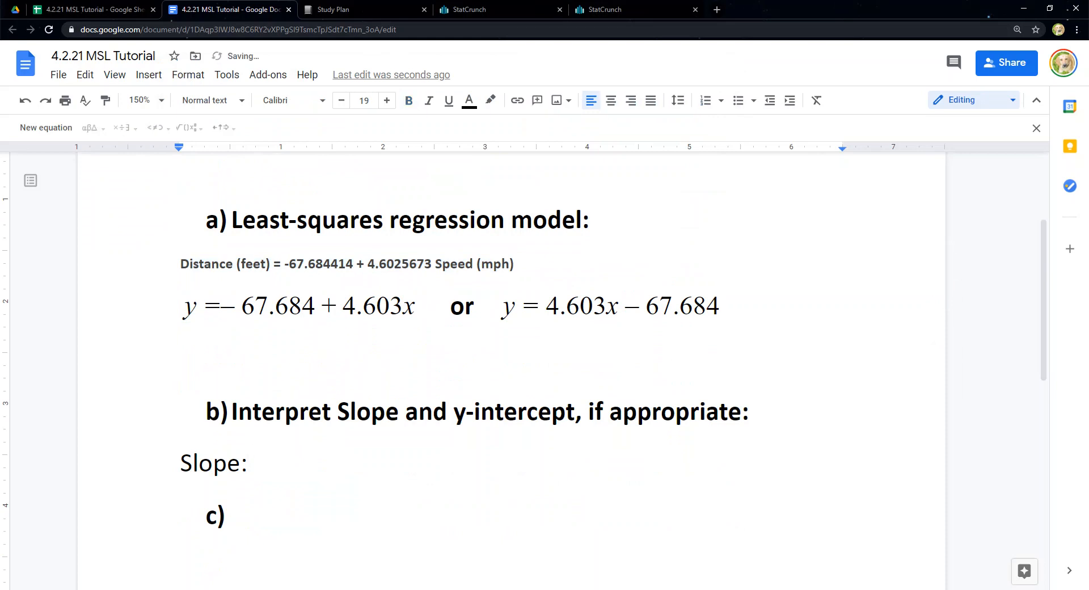
pyautogui.moveTo(402, 306); pyautogui.dragTo(343, 306)
pyautogui.hotkey('ctrl', 'c')
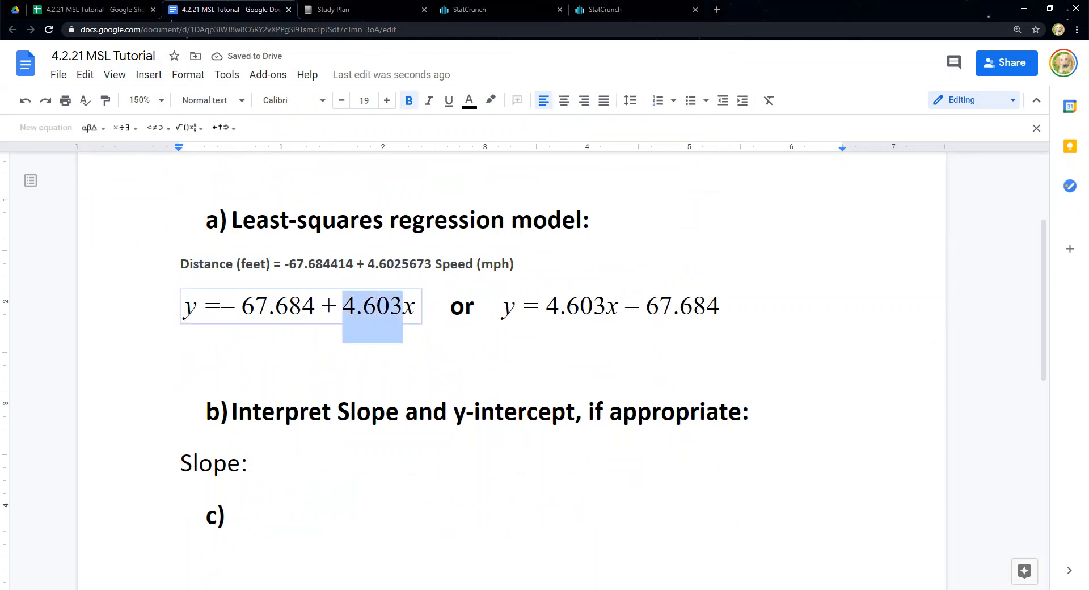
pyautogui.click(261, 462)
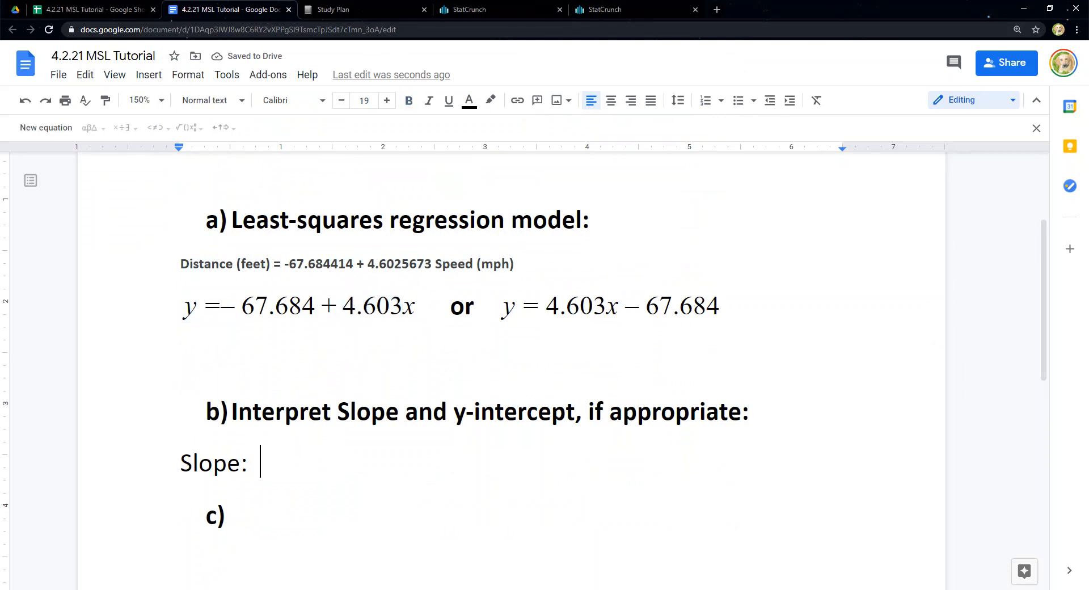
pyautogui.hotkey('ctrl', 'v')
pyautogui.press('Return')
pyautogui.press('Return')
pyautogui.click(181, 461)
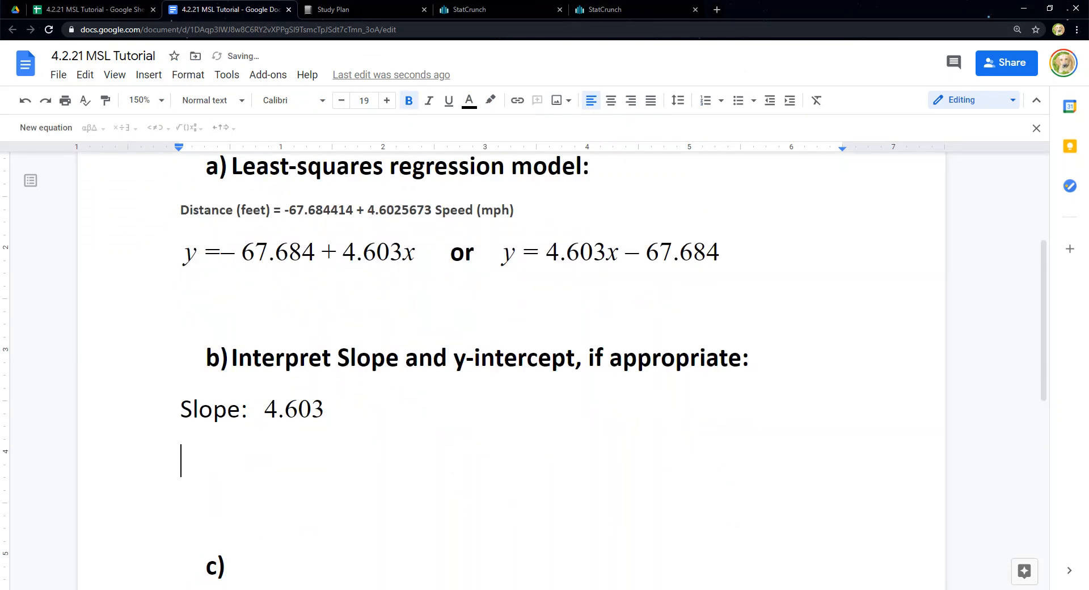
# - Start the line below the slope with the bold label "Interpretation:" followed by "On average" in regular weight
pyautogui.scroll(1, 510, 369)
pyautogui.scroll(1, 510, 368)
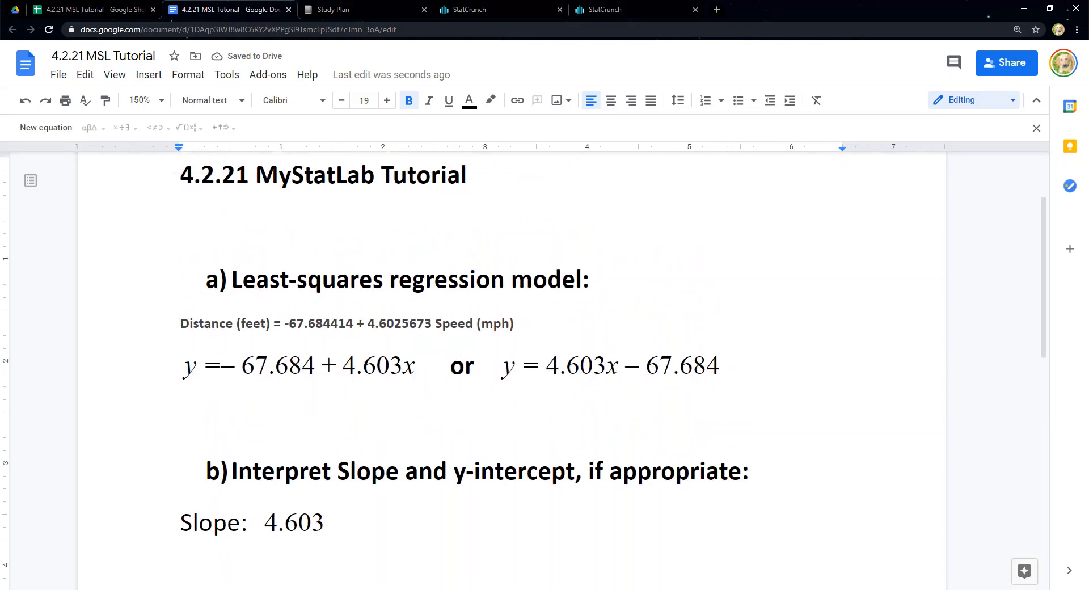
pyautogui.moveTo(435, 324); pyautogui.dragTo(509, 324)
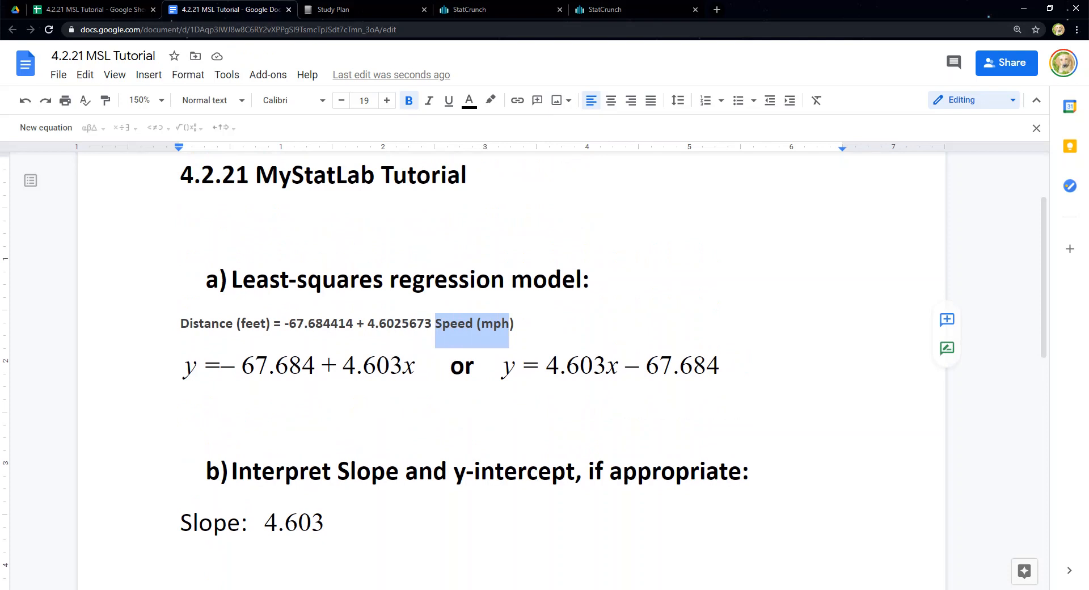
pyautogui.scroll(-1, 511, 369)
pyautogui.click(183, 518)
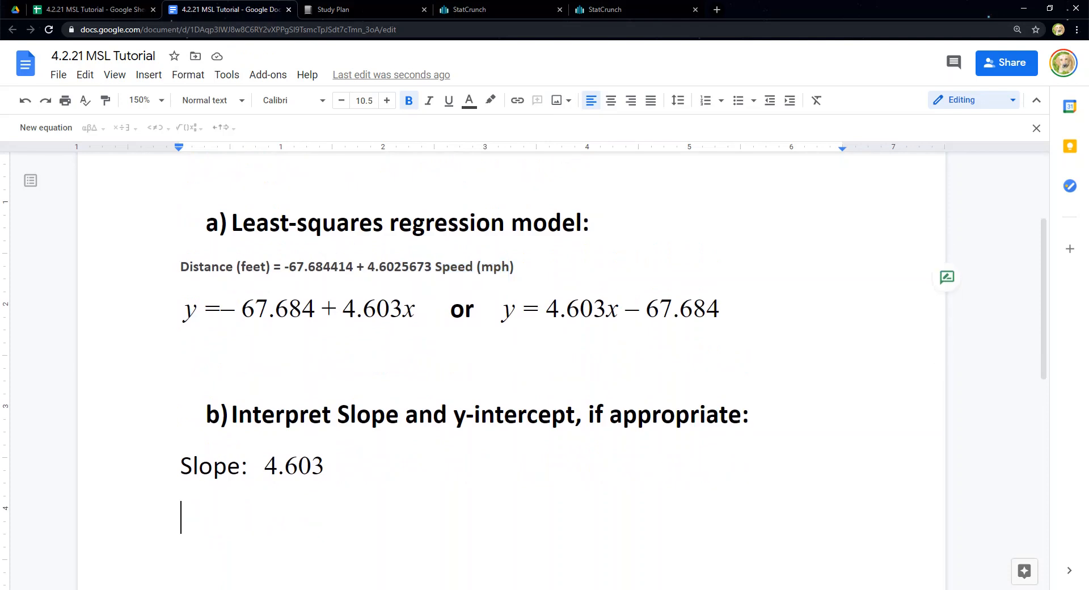
pyautogui.write('ON avera')
pyautogui.press('BackSpace')
pyautogui.press('BackSpace')
pyautogui.press('BackSpace')
pyautogui.press('BackSpace')
pyautogui.press('BackSpace')
pyautogui.press('BackSpace')
pyautogui.press('BackSpace')
pyautogui.write('n ave')
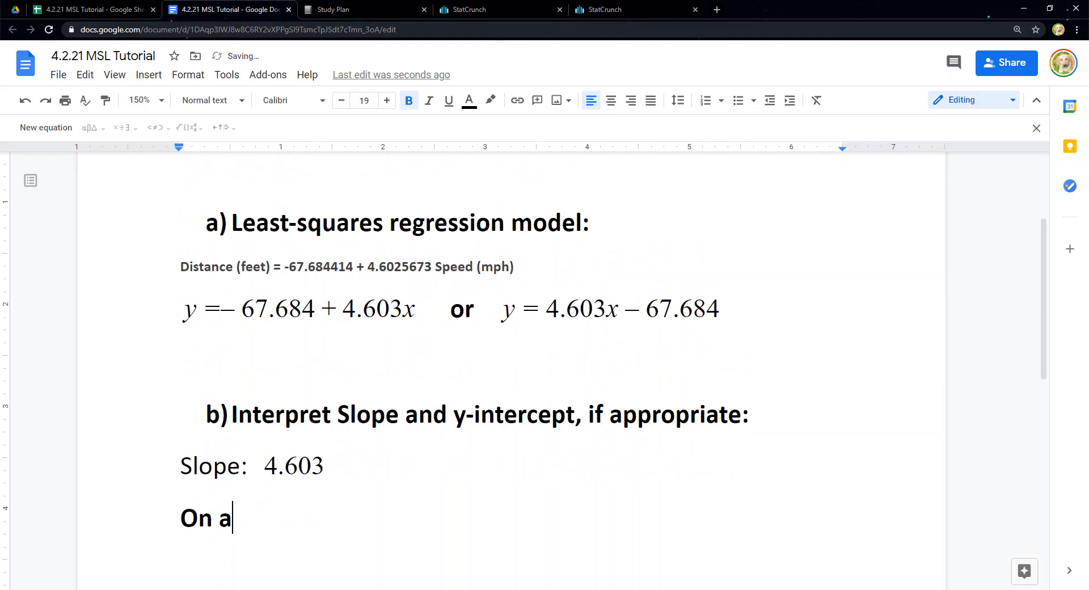
pyautogui.write('rage')
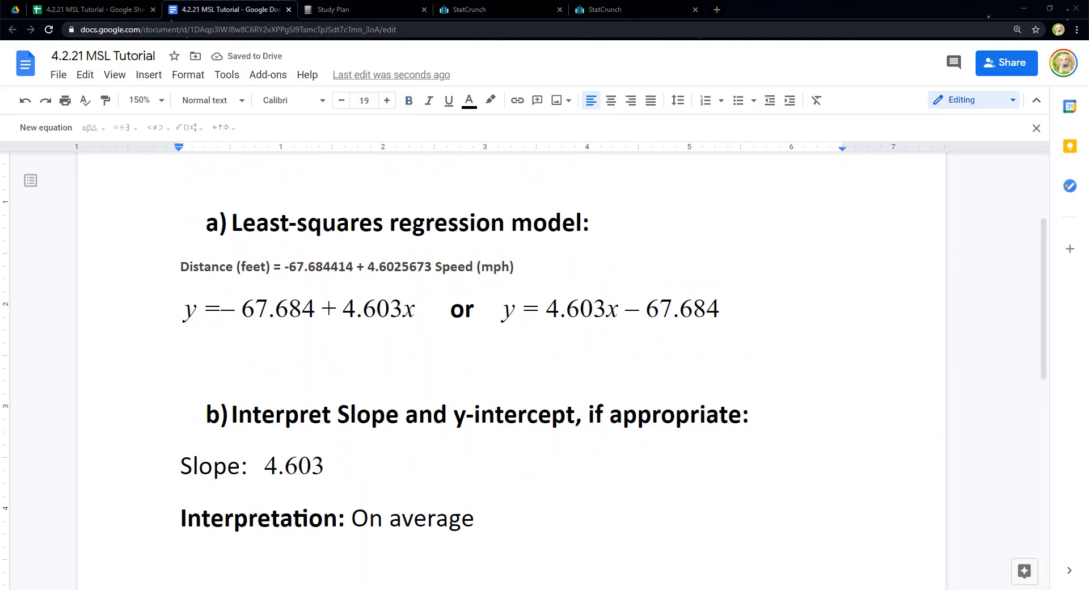
# - Continue the interpretation with the condition ", if the speed with which a baseball is hit increases by 1 mph,"
pyautogui.write(',')
pyautogui.write('if thwe')
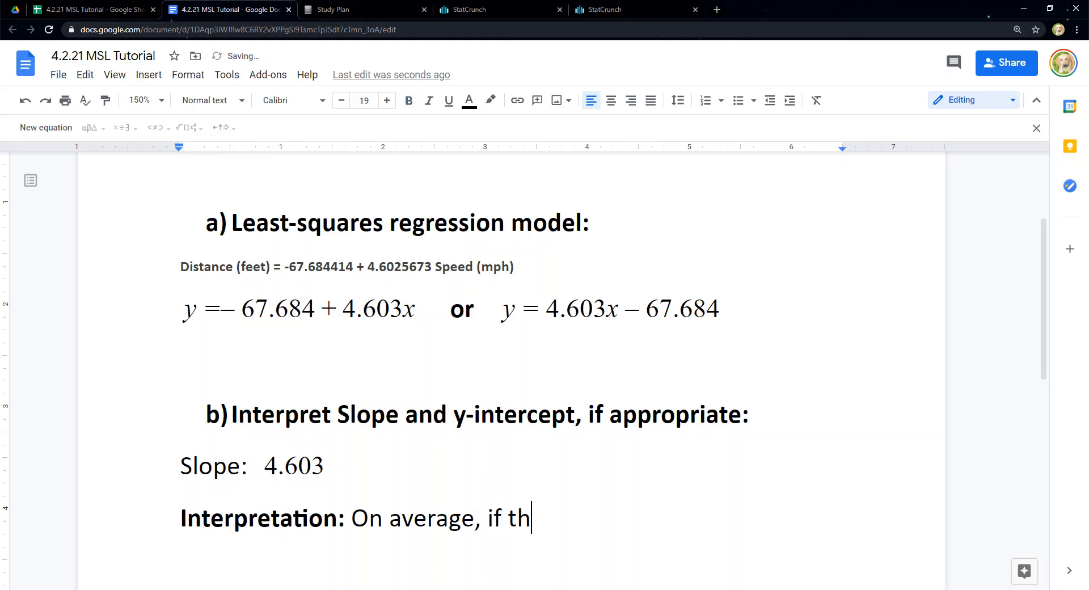
pyautogui.press('BackSpace')
pyautogui.press('BackSpace')
pyautogui.press('BackSpace')
pyautogui.write('e spee')
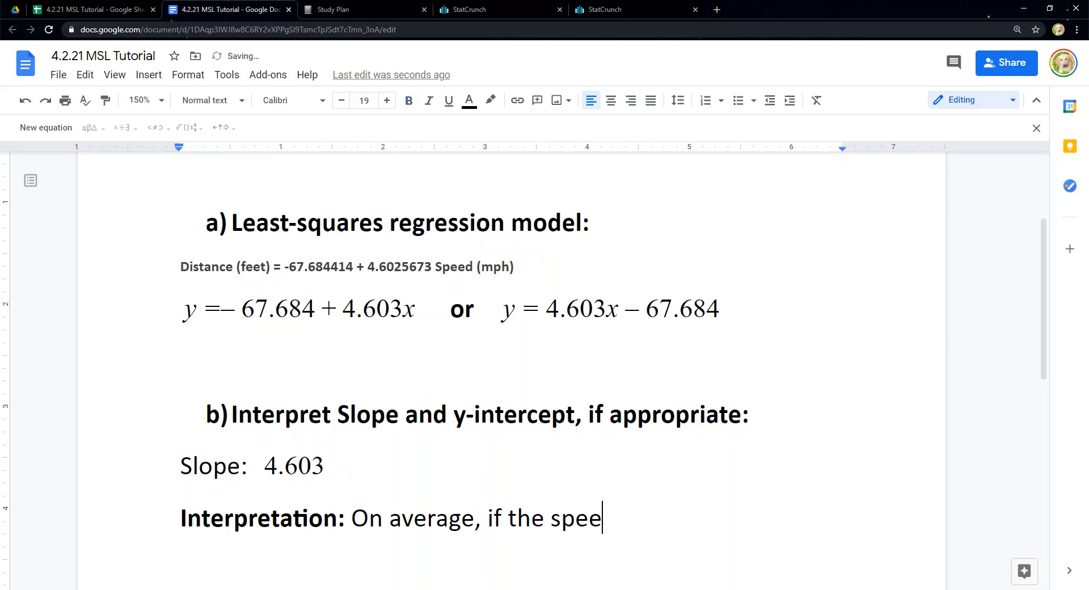
pyautogui.write('d with which a')
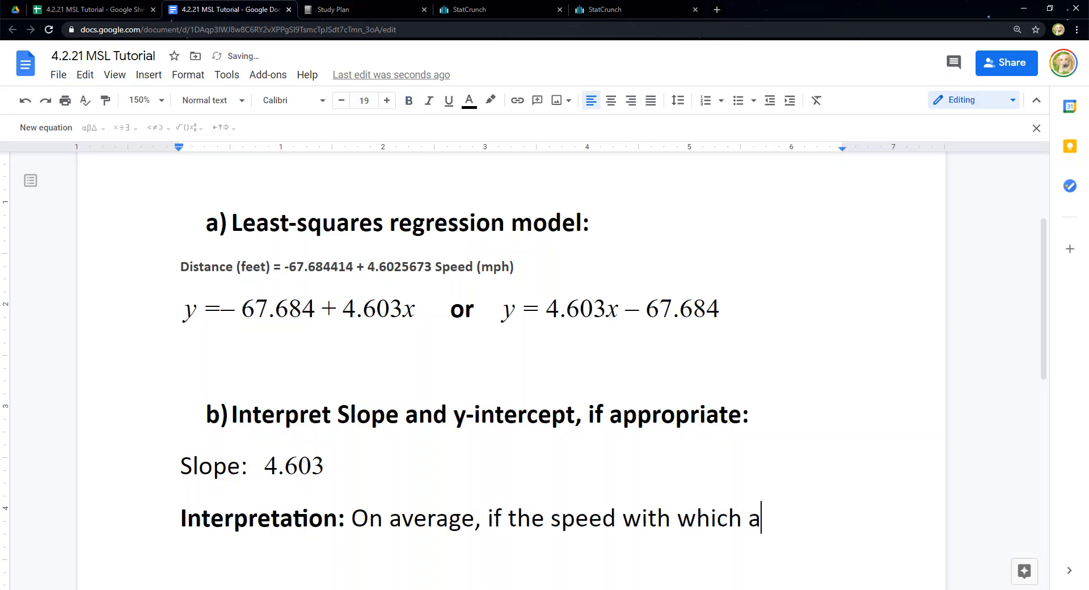
pyautogui.write(' baseball')
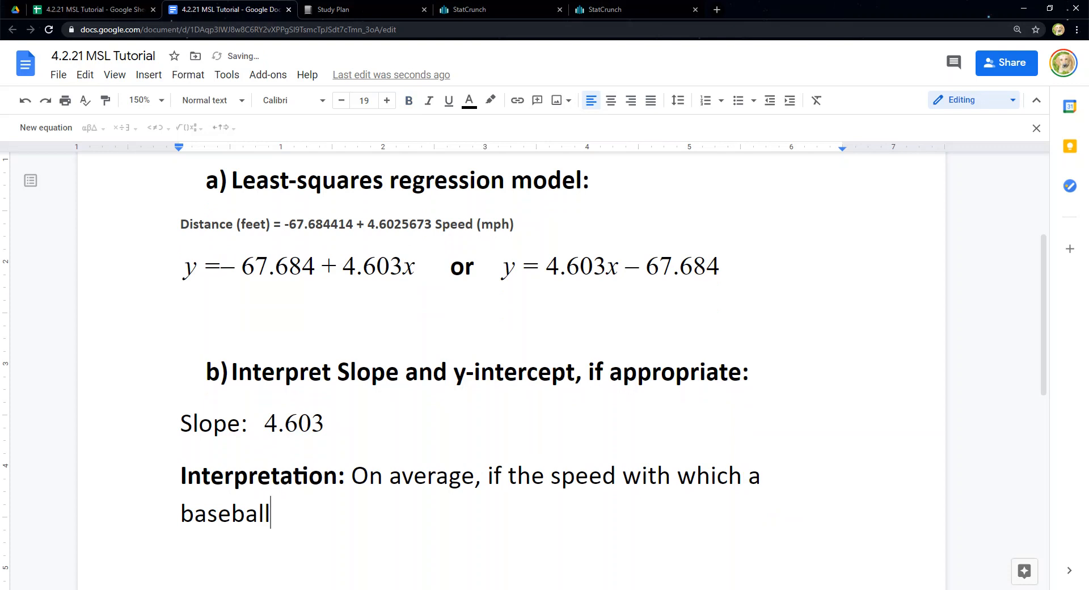
pyautogui.write(' is hit inc')
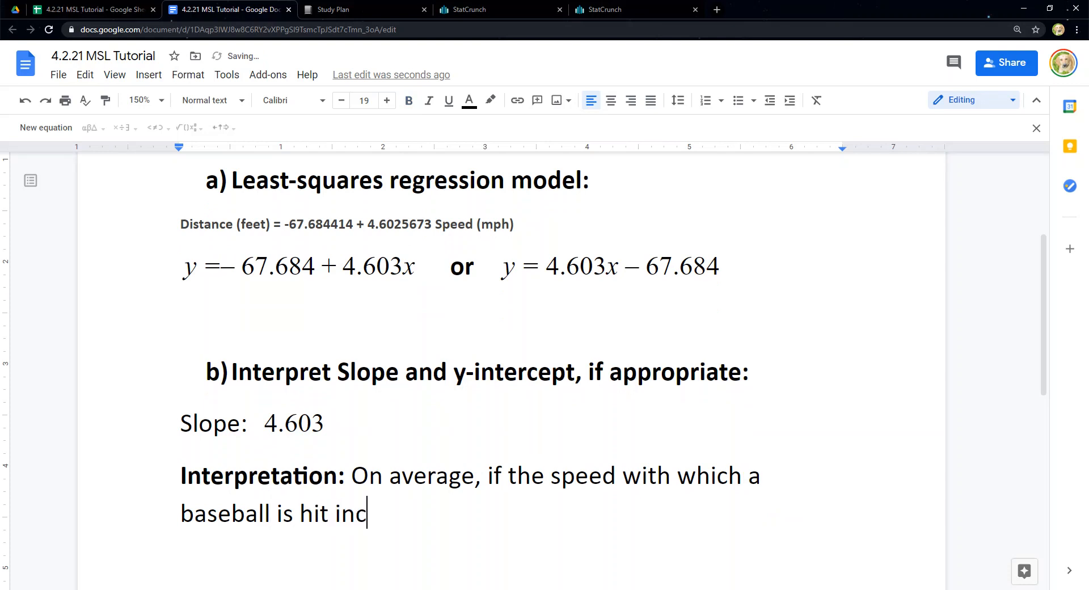
pyautogui.write('reases by 1 mi')
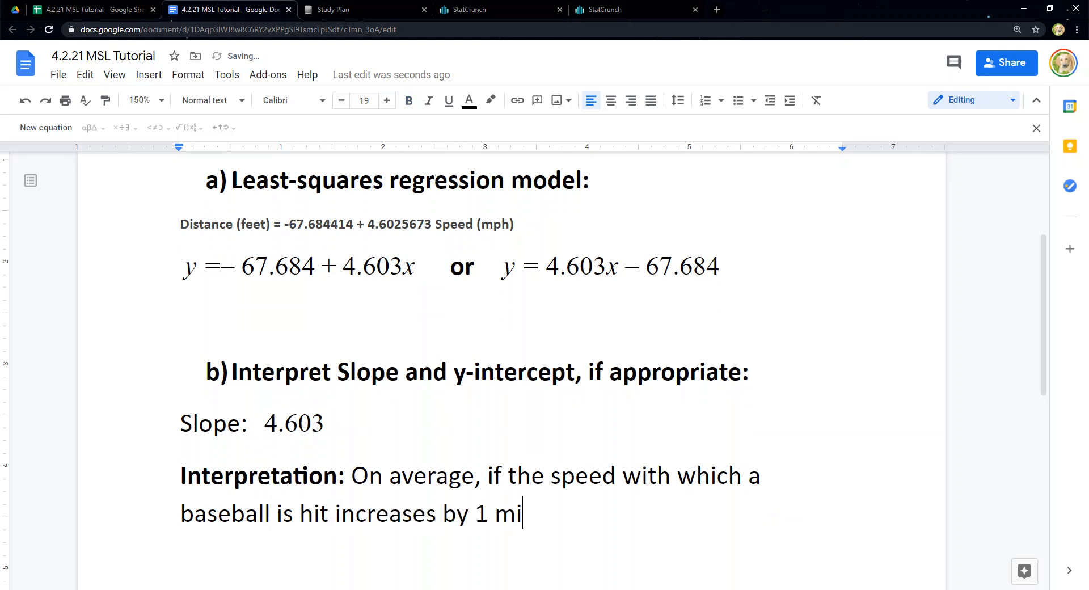
pyautogui.press('BackSpace')
pyautogui.write('ph, then we expe')
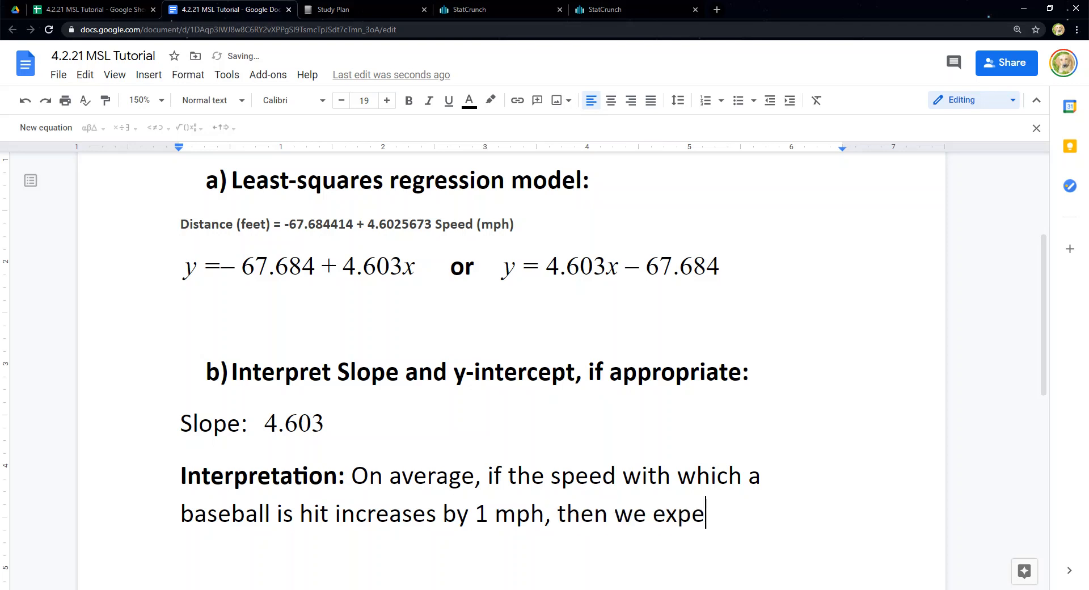
# - Complete the interpretation so it ends "then we expect the distance to increase by 4.603 feet."
pyautogui.write('ct the distan')
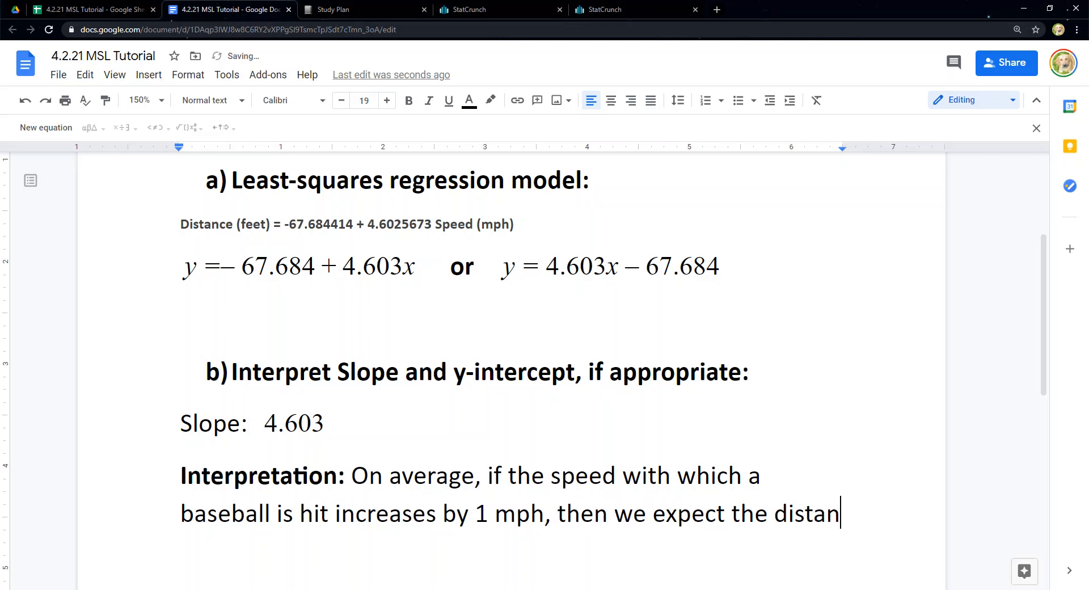
pyautogui.write('ce to')
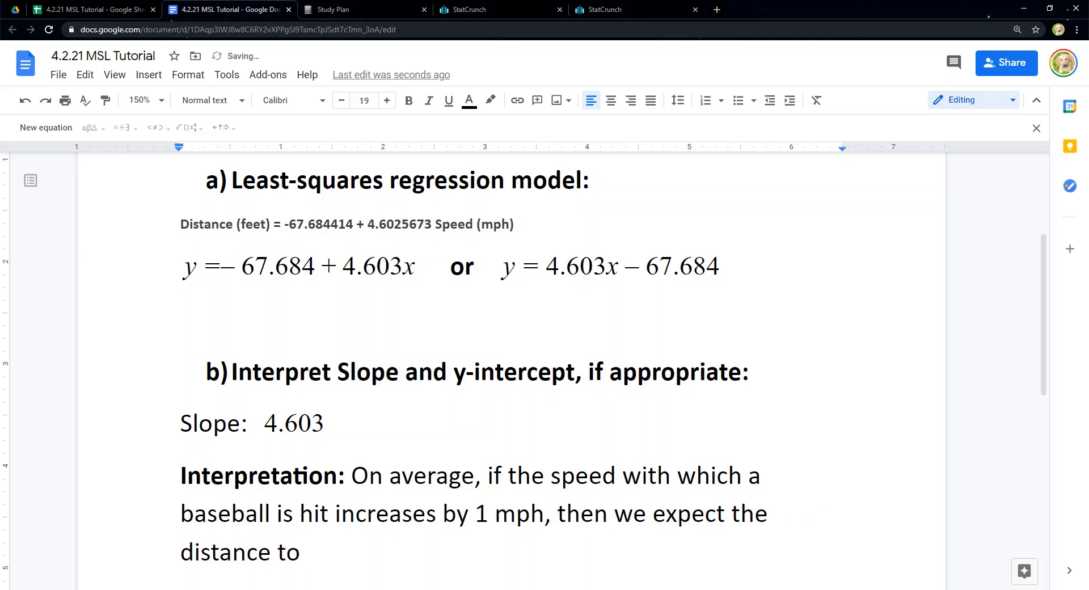
pyautogui.doubleClick(294, 422)
pyautogui.click(307, 551)
pyautogui.write('increase by 4.603 ')
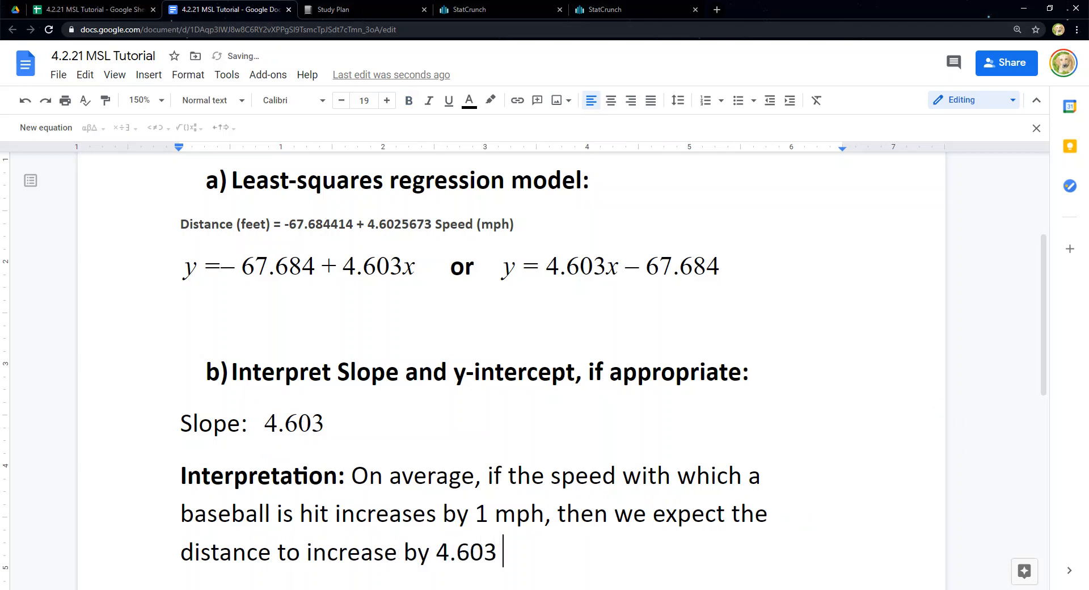
pyautogui.write('feet.')
pyautogui.scroll(-2, 510, 369)
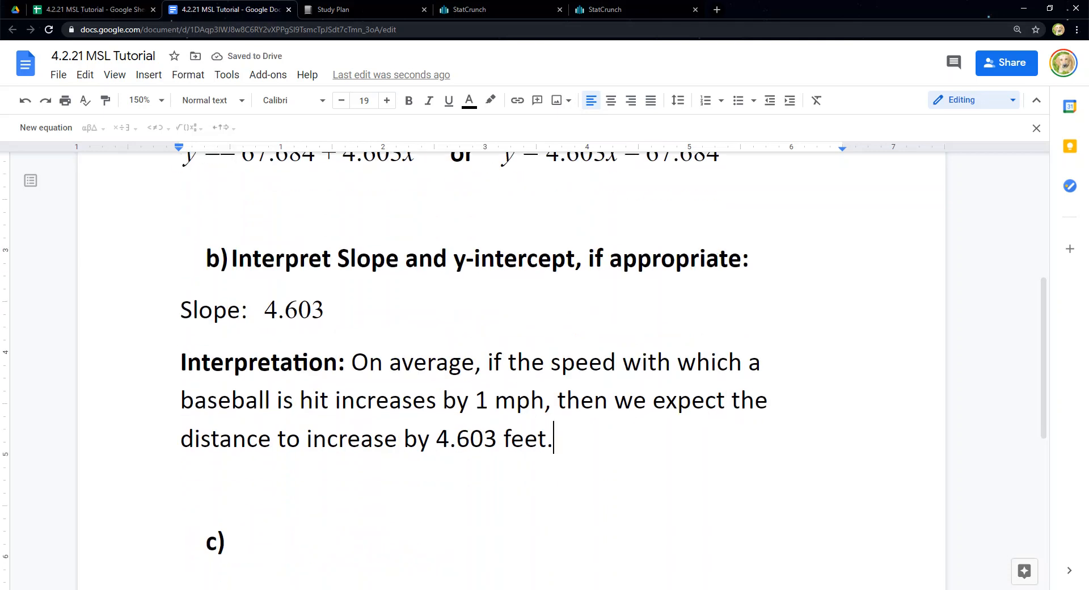
pyautogui.moveTo(352, 363); pyautogui.dragTo(554, 446)
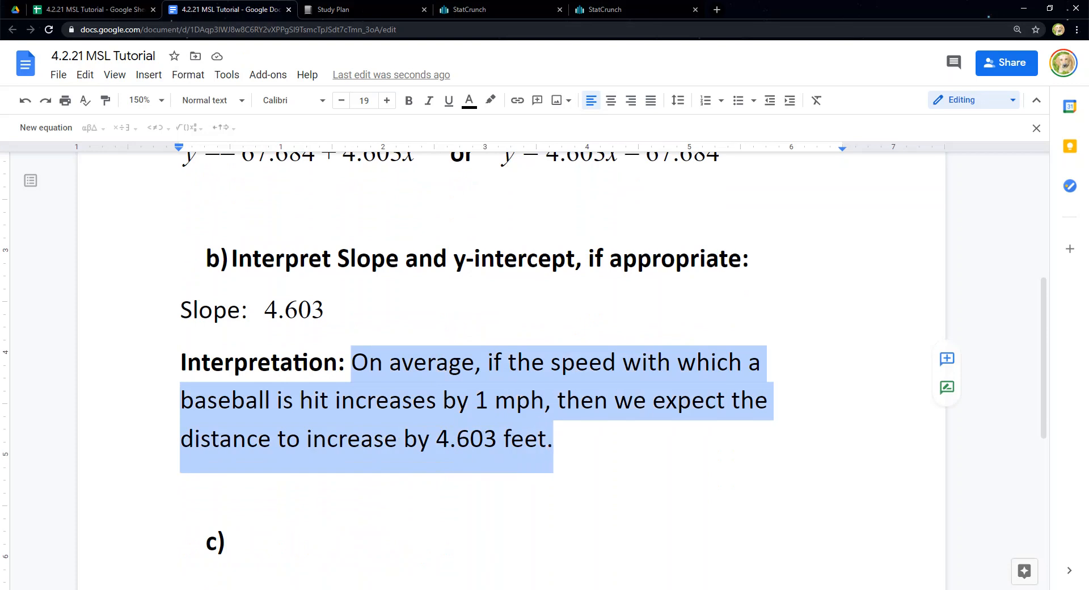
pyautogui.click(524, 438)
pyautogui.moveTo(494, 362); pyautogui.dragTo(543, 402)
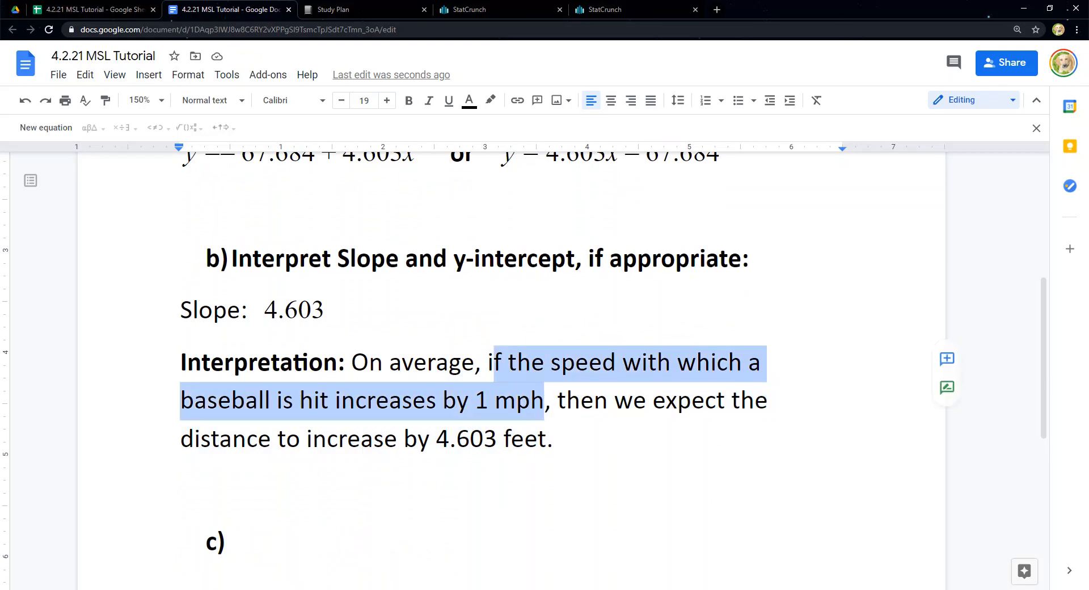
pyautogui.click(327, 309)
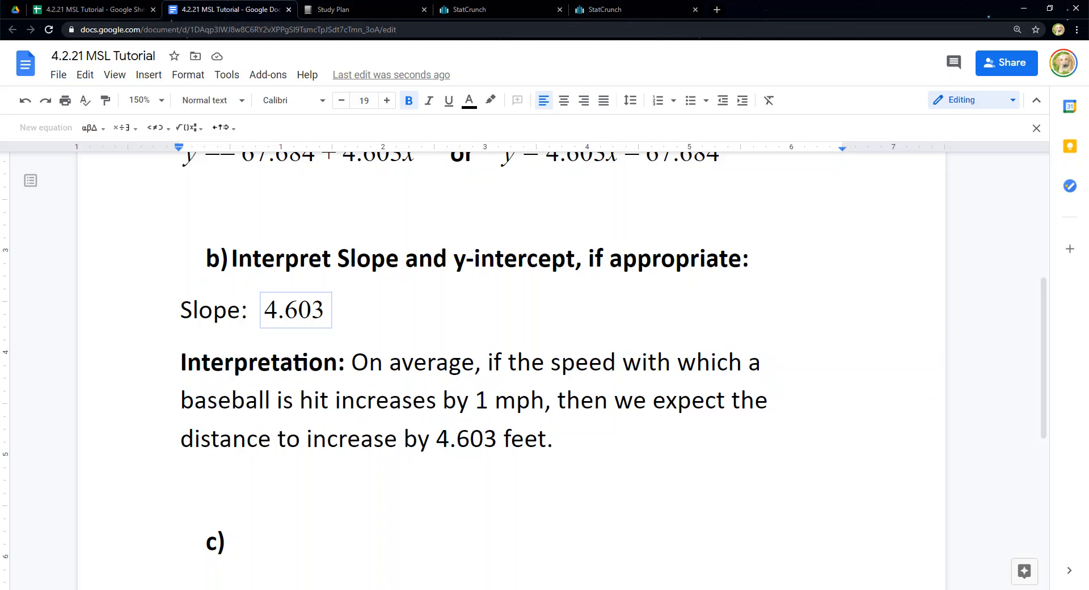
pyautogui.write('/1')
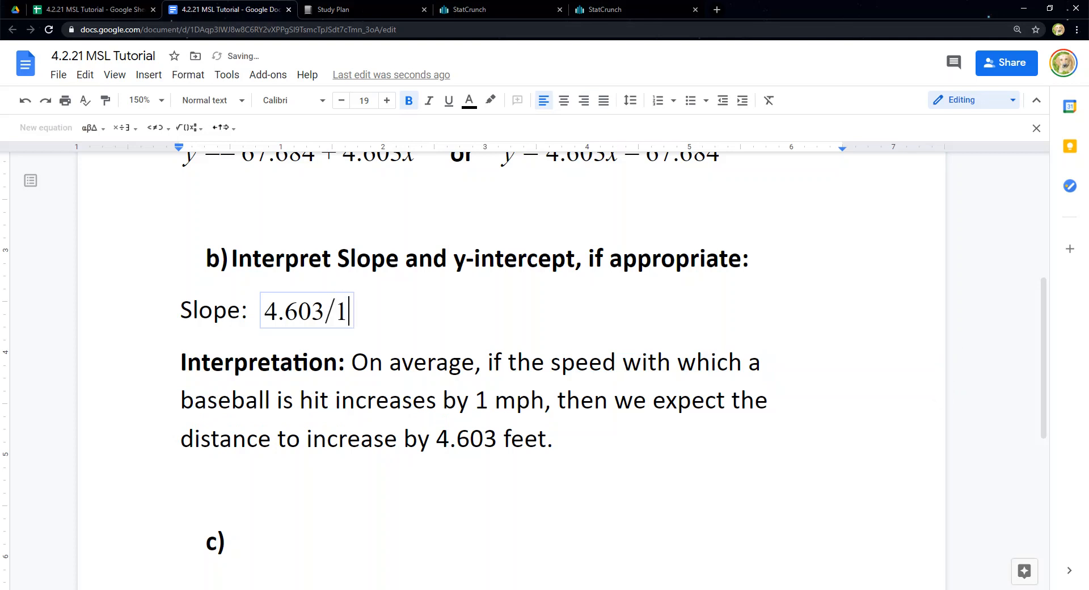
pyautogui.press('BackSpace')
pyautogui.press('BackSpace')
# - Examine how the interpretation's speed and distance clauses relate to the slope value and the units mph and feet
pyautogui.click(442, 402)
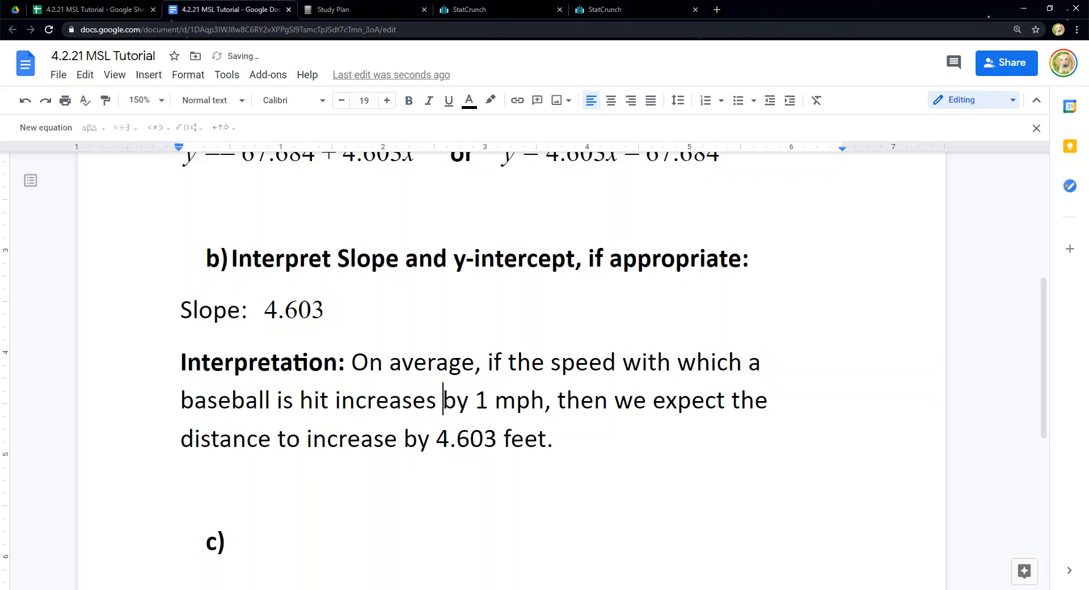
pyautogui.moveTo(544, 401); pyautogui.dragTo(493, 363)
pyautogui.click(516, 401)
pyautogui.moveTo(554, 439); pyautogui.dragTo(557, 401)
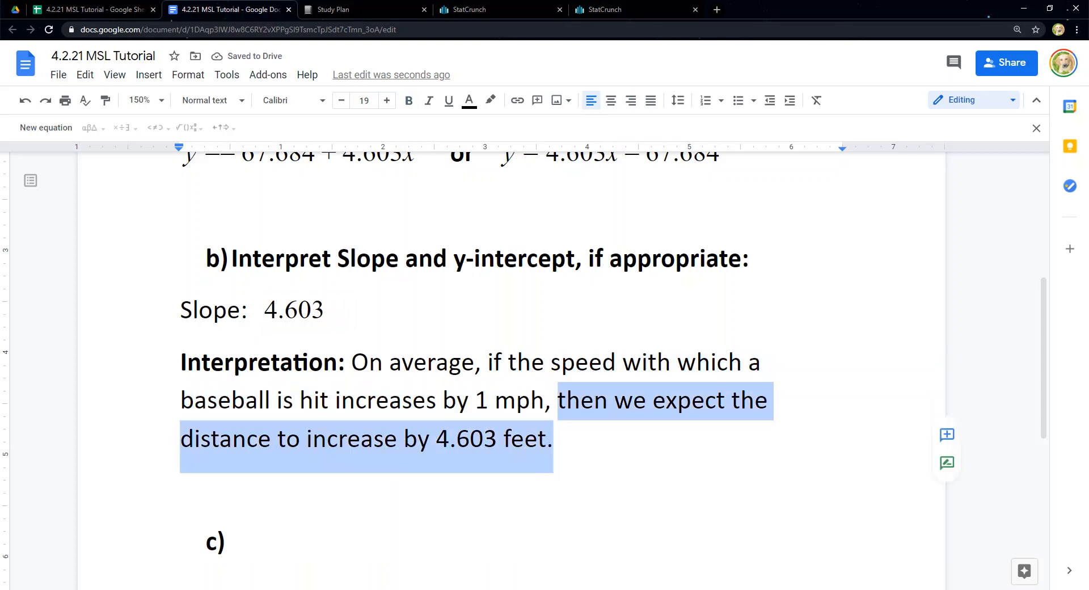
pyautogui.moveTo(265, 310); pyautogui.dragTo(285, 311)
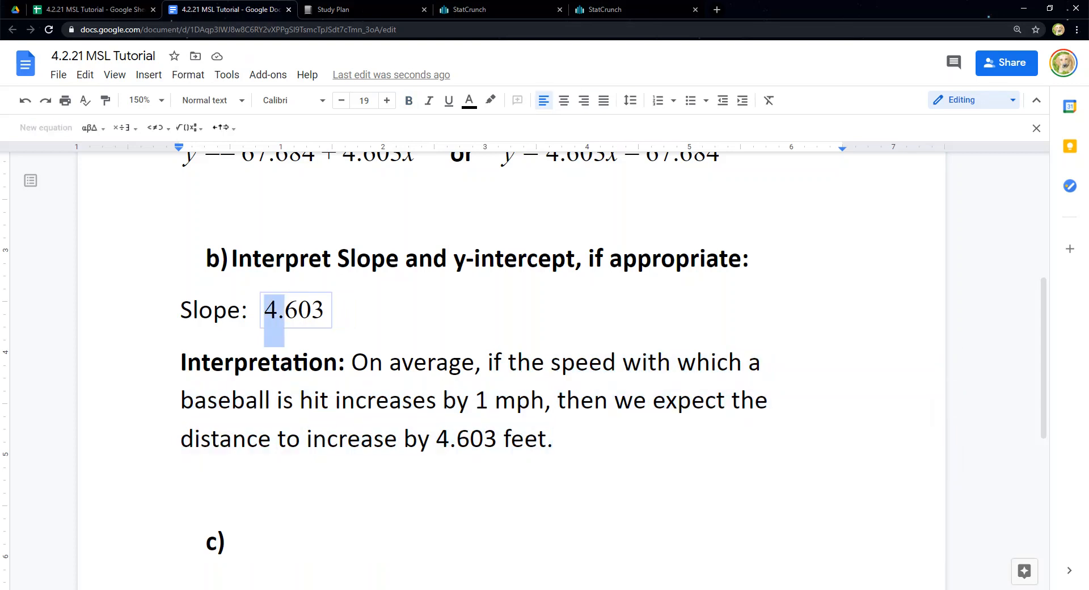
pyautogui.click(555, 439)
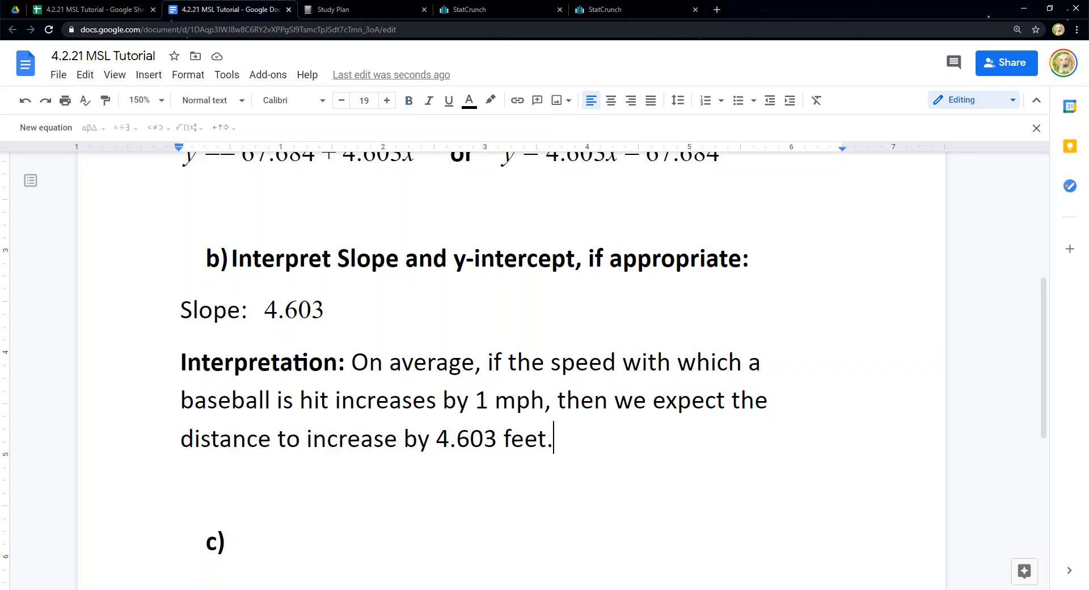
pyautogui.doubleClick(517, 400)
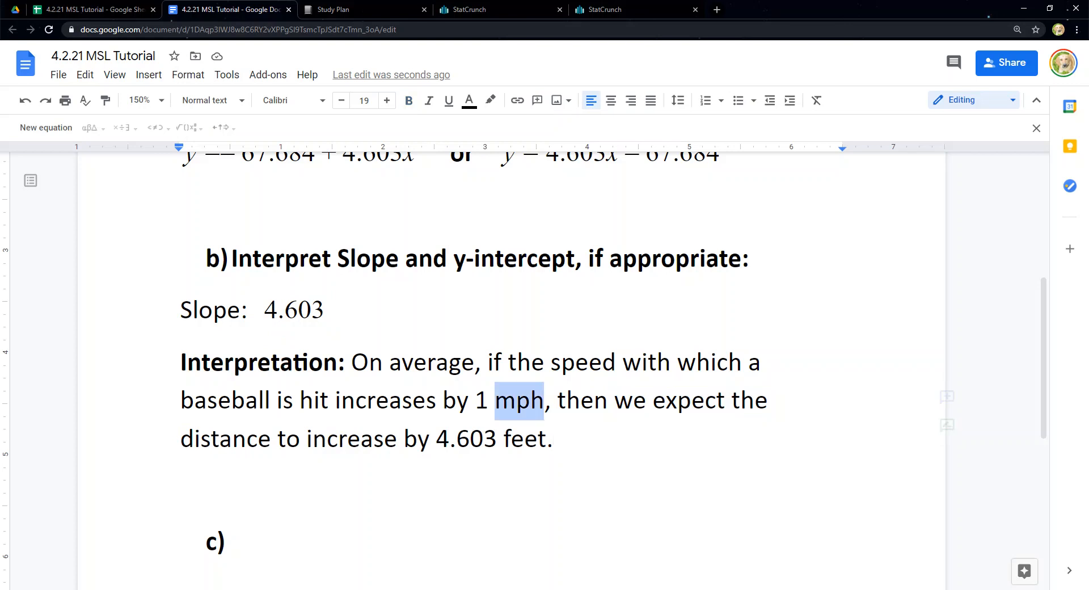
pyautogui.doubleClick(525, 438)
# - Start a new line below the slope interpretation with the text "Y-intercept: (0,"
pyautogui.click(555, 439)
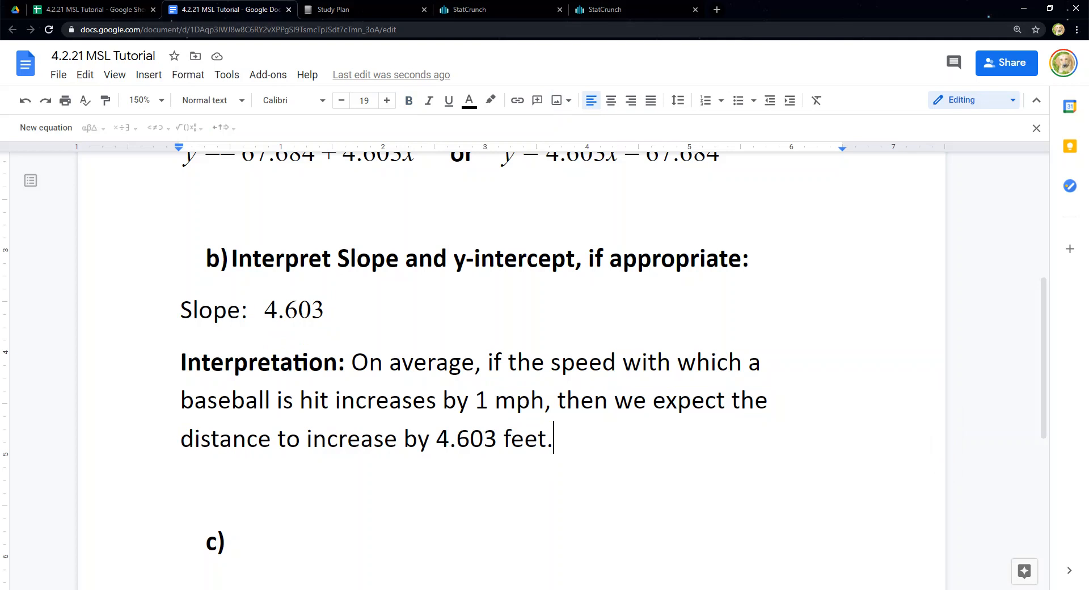
pyautogui.press('Return')
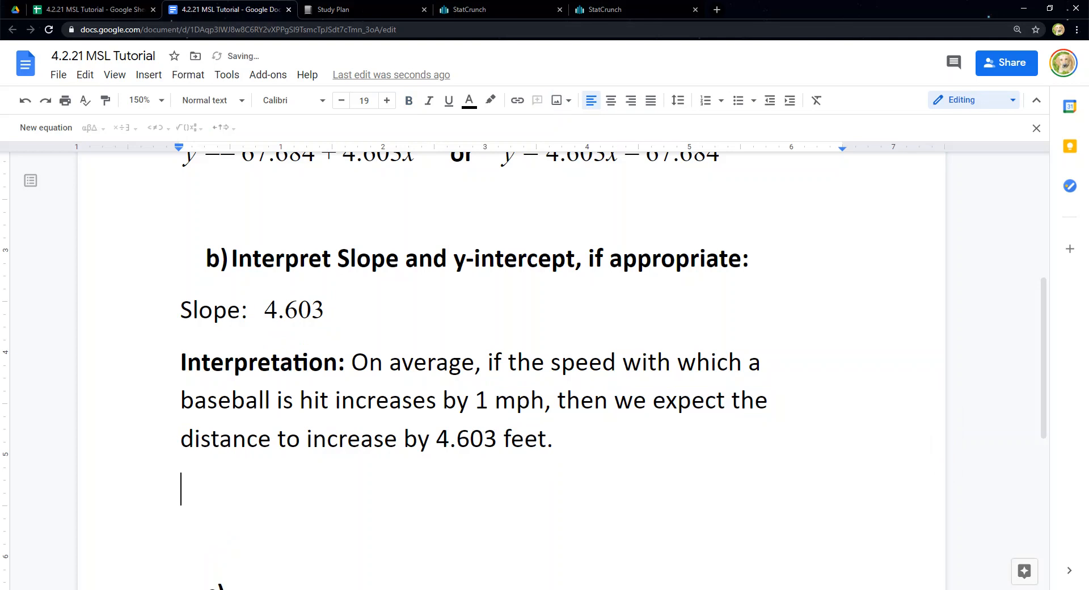
pyautogui.write('Y-intercep')
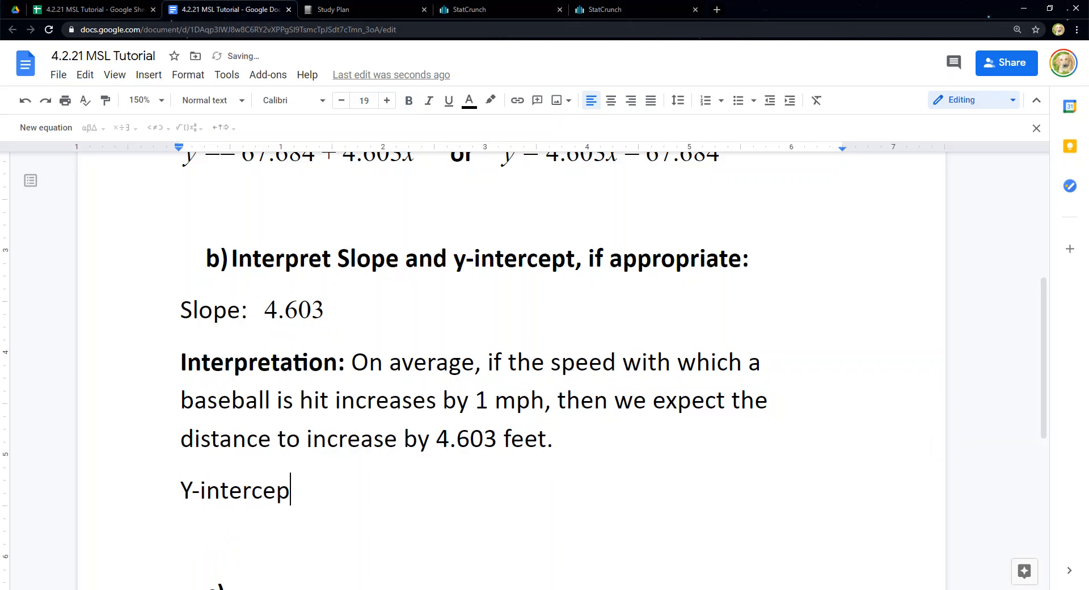
pyautogui.write('t: (0,')
# - Replace the unfinished "(0," after the "Y-intercept:" label with the – 67.684 term copied from the first regression equation
pyautogui.scroll(2, 511, 369)
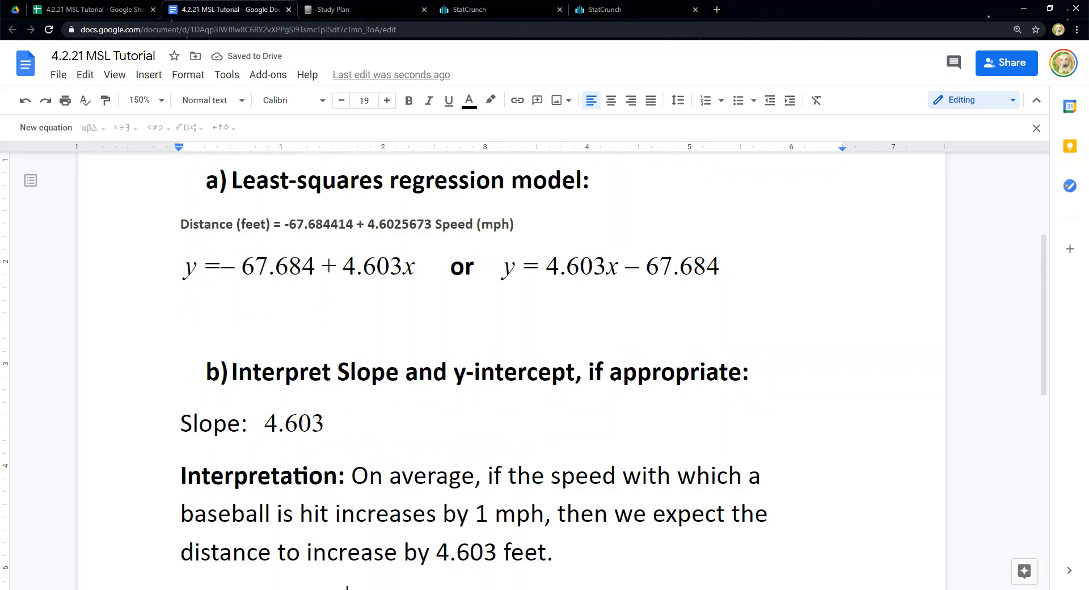
pyautogui.scroll(-2, 511, 369)
pyautogui.scroll(1, 510, 369)
pyautogui.moveTo(220, 210); pyautogui.dragTo(320, 211)
pyautogui.hotkey('ctrl', 'c')
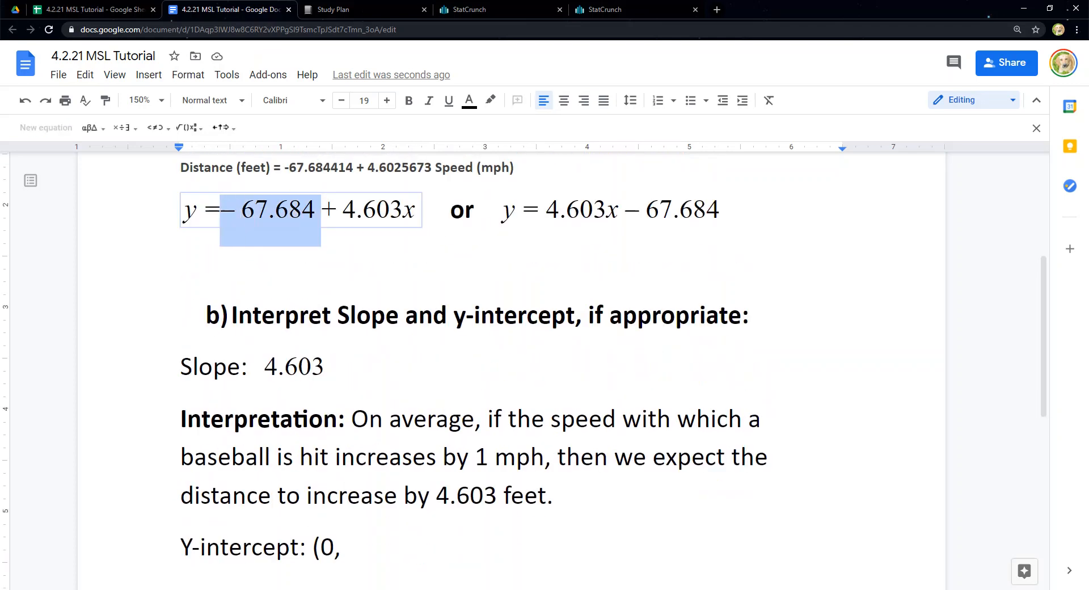
pyautogui.click(342, 548)
pyautogui.press('Left')
pyautogui.hotkey('shift', 'Left')
pyautogui.hotkey('shift', 'Left')
pyautogui.press('BackSpace')
pyautogui.press('Delete')
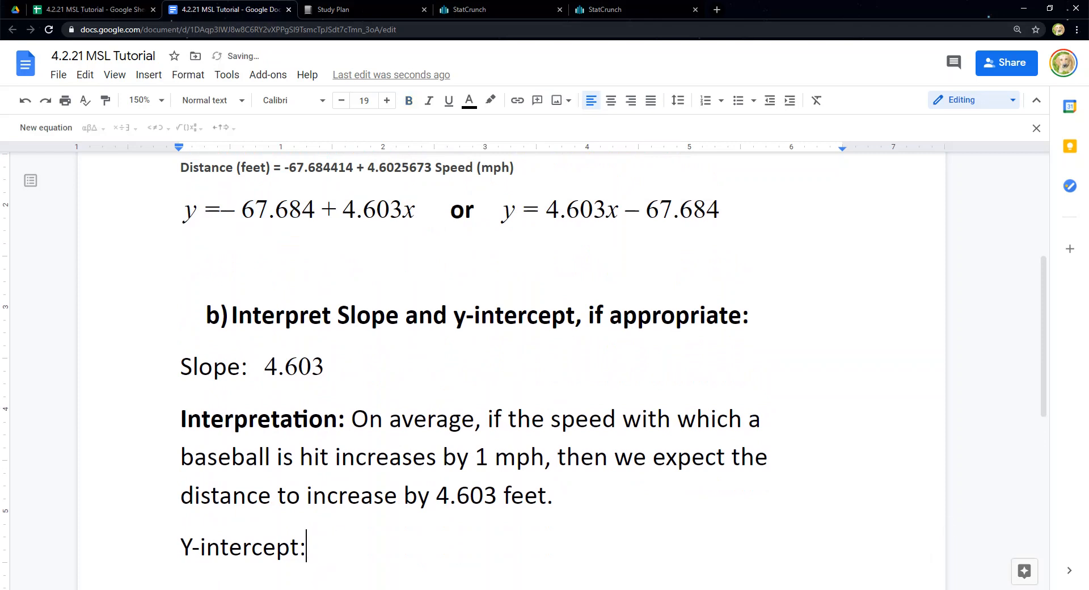
pyautogui.hotkey('ctrl', 'v')
# - Complete the pasted y-intercept value as the ordered pair (0,– 67.684)
pyautogui.click(312, 548)
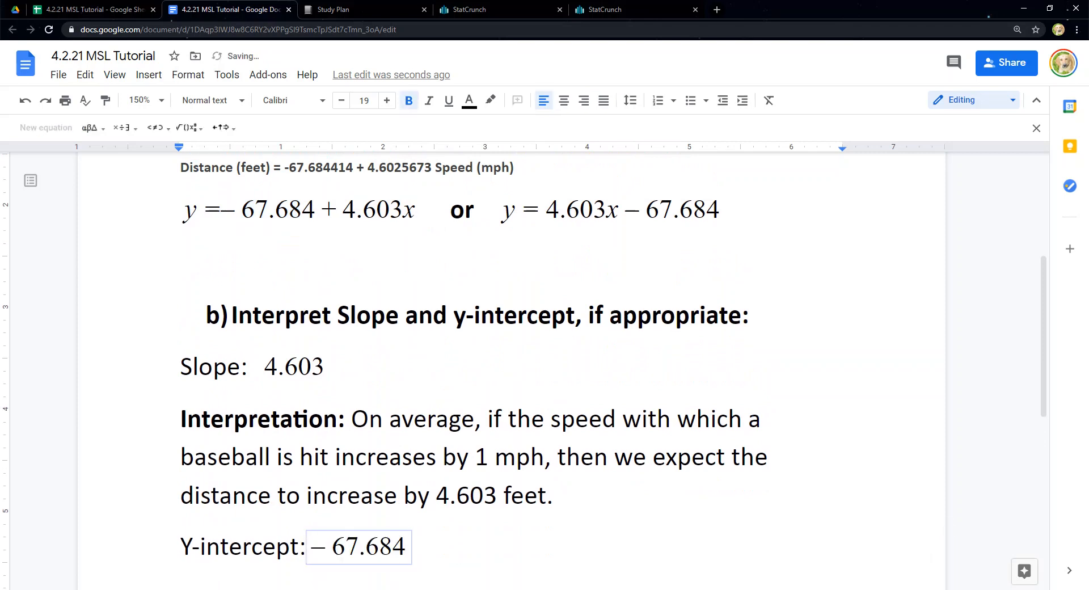
pyautogui.write('(0,')
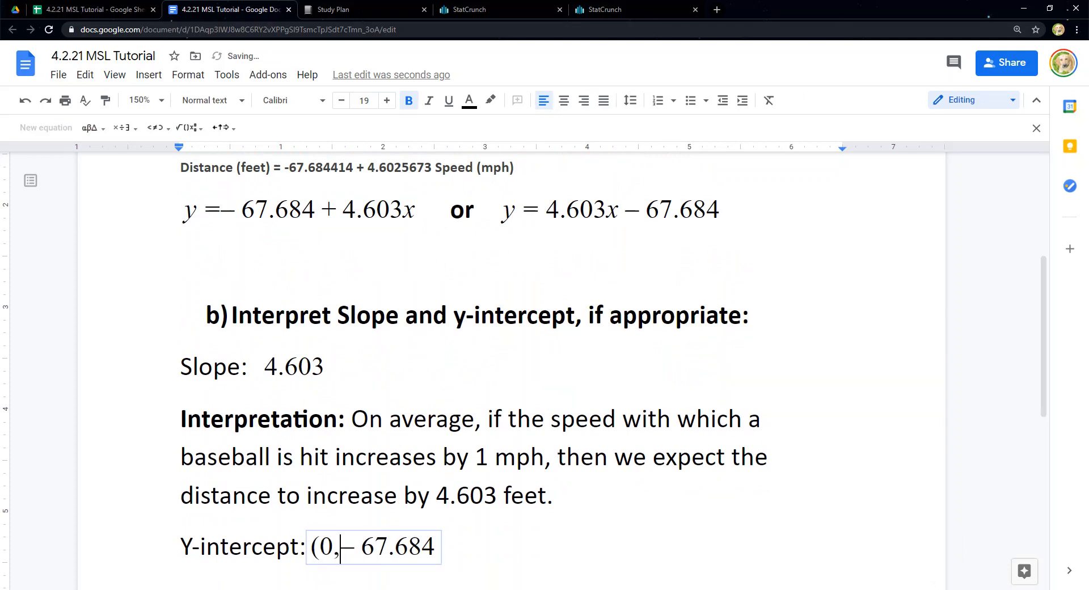
pyautogui.click(436, 548)
pyautogui.write(')')
# - Examine the two coordinates of the y-intercept pair and what each one says about speed and distance
pyautogui.doubleClick(326, 547)
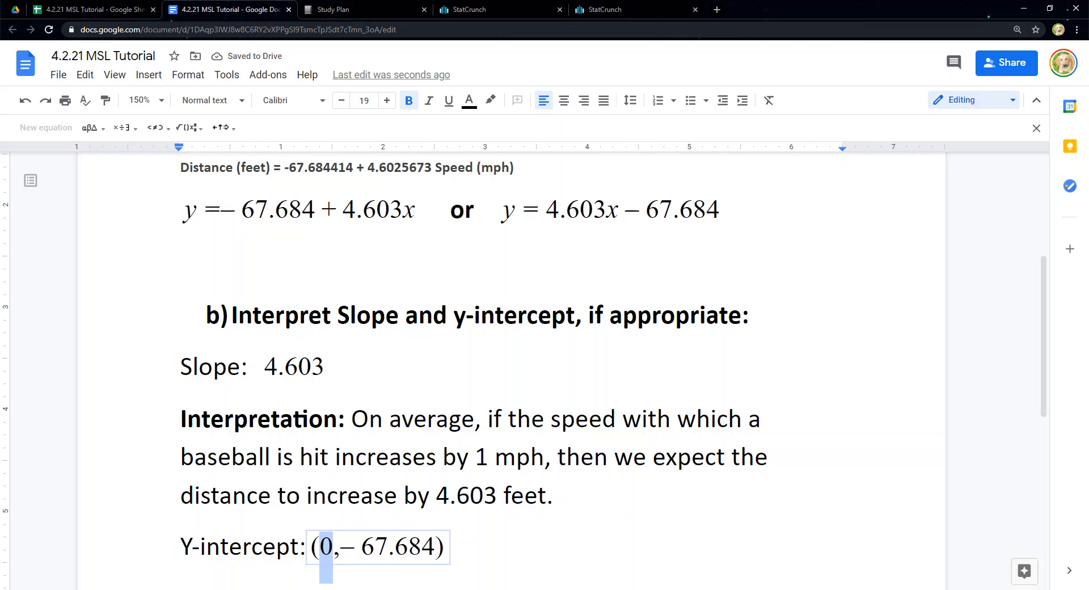
pyautogui.scroll(-2, 340, 437)
pyautogui.moveTo(340, 435); pyautogui.dragTo(436, 434)
pyautogui.click(375, 435)
pyautogui.click(276, 434)
pyautogui.moveTo(339, 435); pyautogui.dragTo(320, 435)
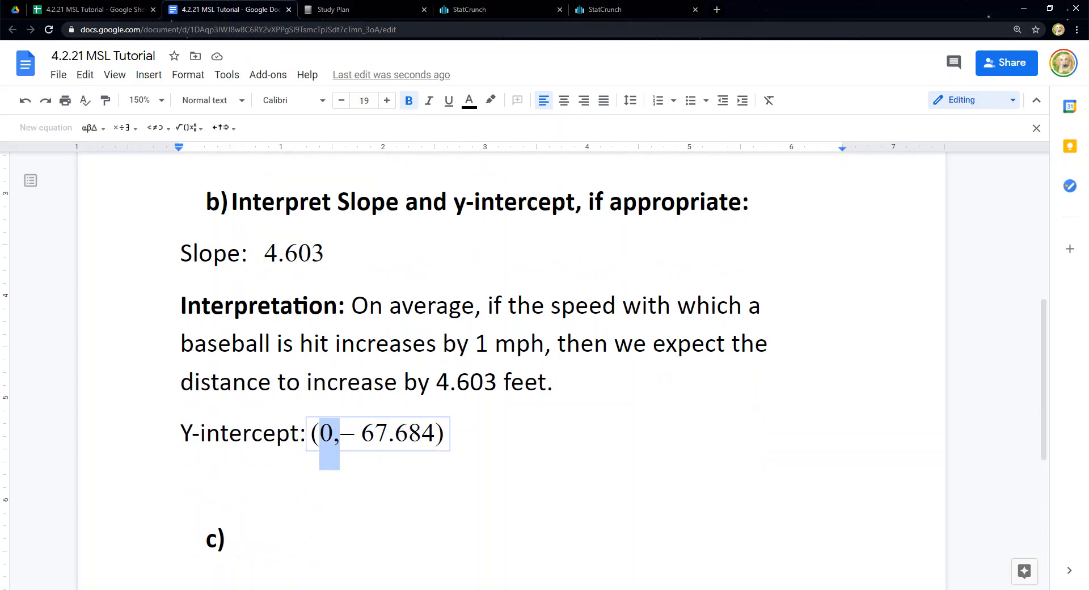
pyautogui.click(243, 434)
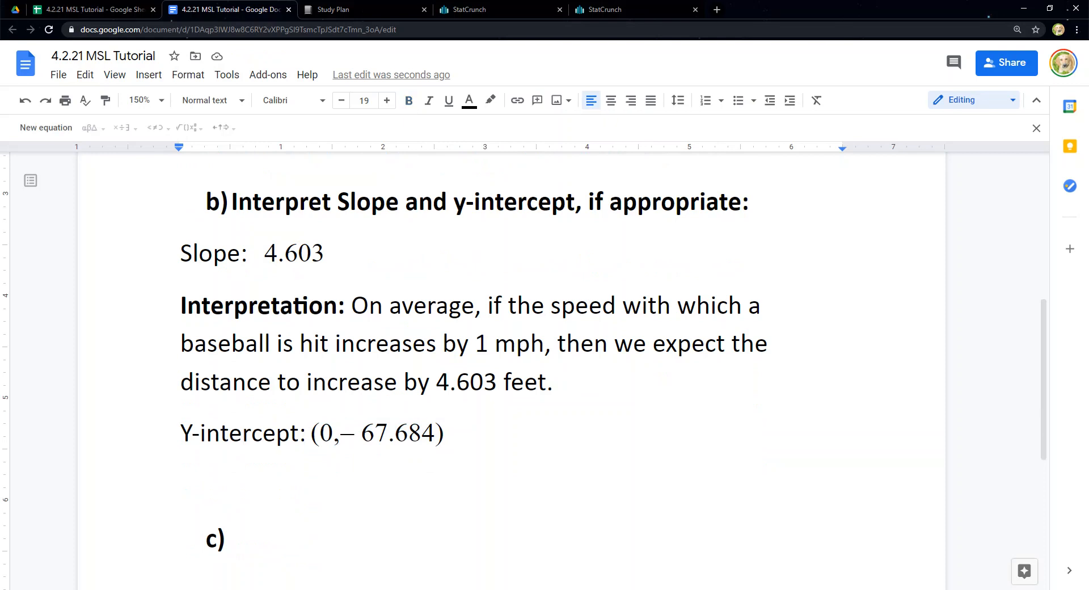
pyautogui.click(181, 484)
pyautogui.click(375, 434)
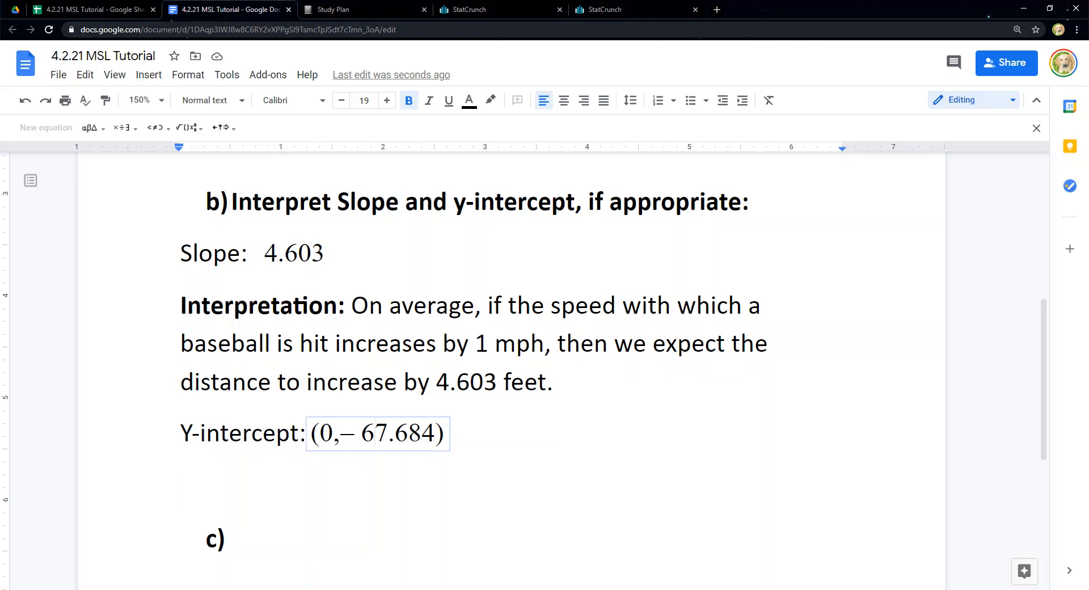
pyautogui.click(181, 484)
pyautogui.hotkey('ctrl', 'b')
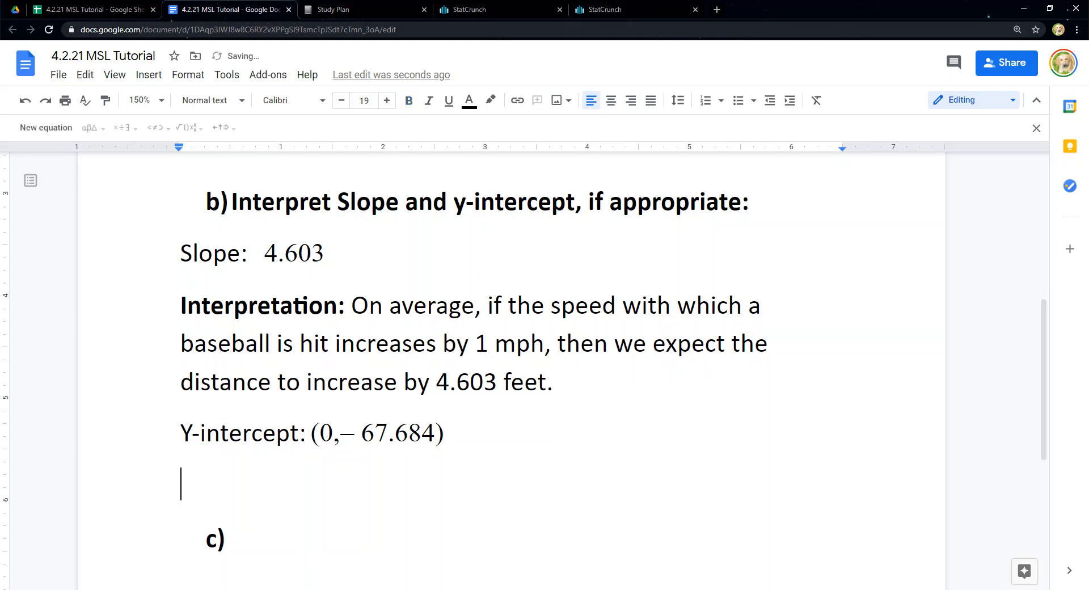
pyautogui.write('Interp')
pyautogui.press('BackSpace')
pyautogui.press('BackSpace')
pyautogui.press('BackSpace')
pyautogui.press('BackSpace')
pyautogui.press('BackSpace')
pyautogui.press('BackSpace')
# - Start the line below the y-intercept with the bold label "Interpretation:" followed by "Does not make" in regular weight
pyautogui.hotkey('ctrl', 'b')
pyautogui.write('Interp')
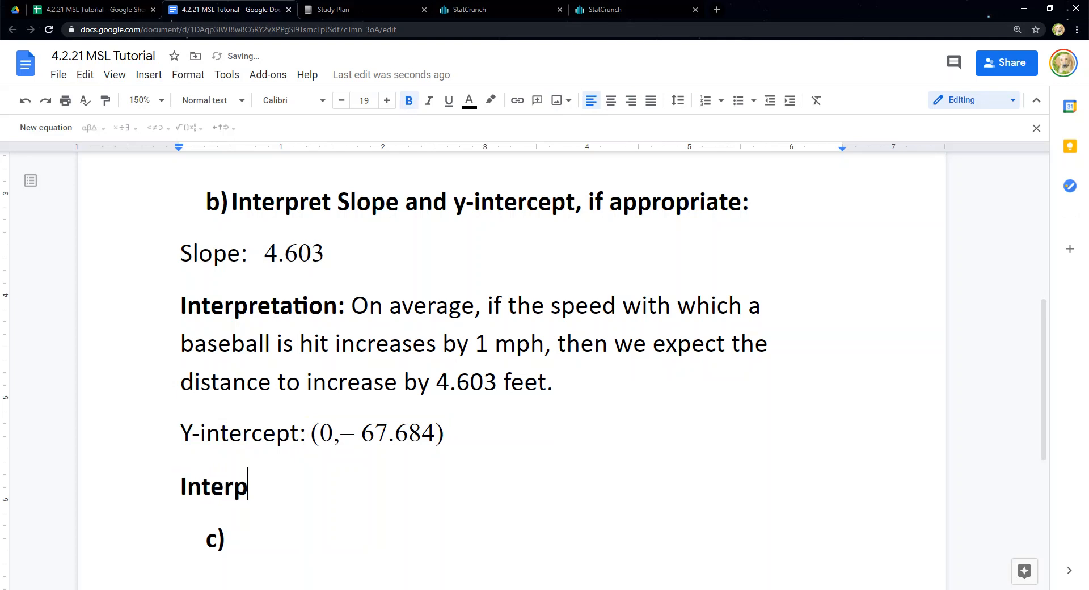
pyautogui.write('retation:')
pyautogui.hotkey('ctrl', 'b')
pyautogui.write('d')
pyautogui.press('BackSpace')
pyautogui.write('Does not make ')
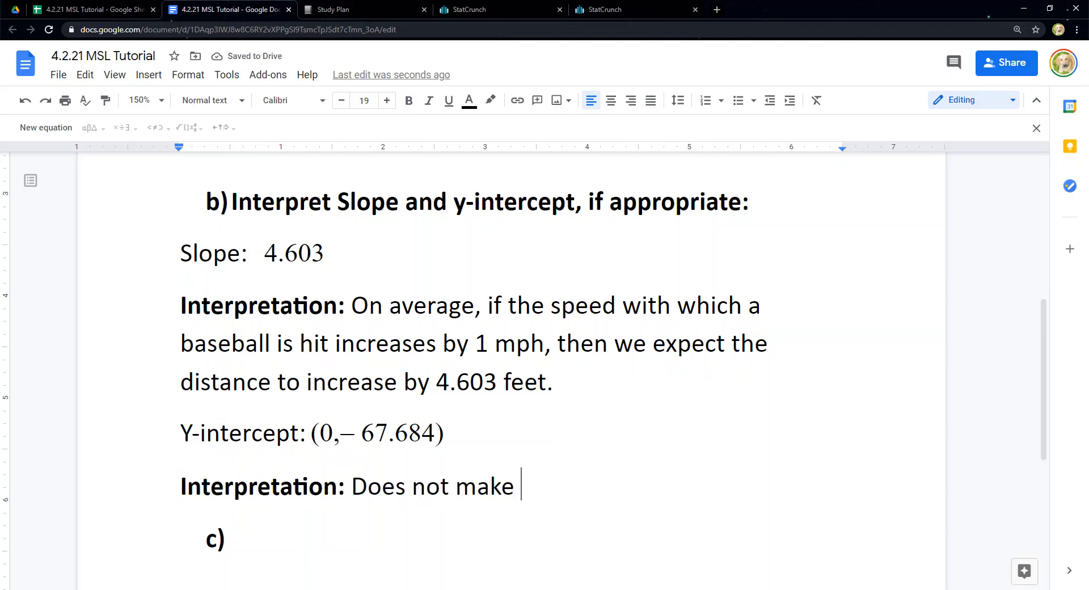
# - Continue the y-intercept interpretation with "sense in the context of the situation as the"
pyautogui.write('sen')
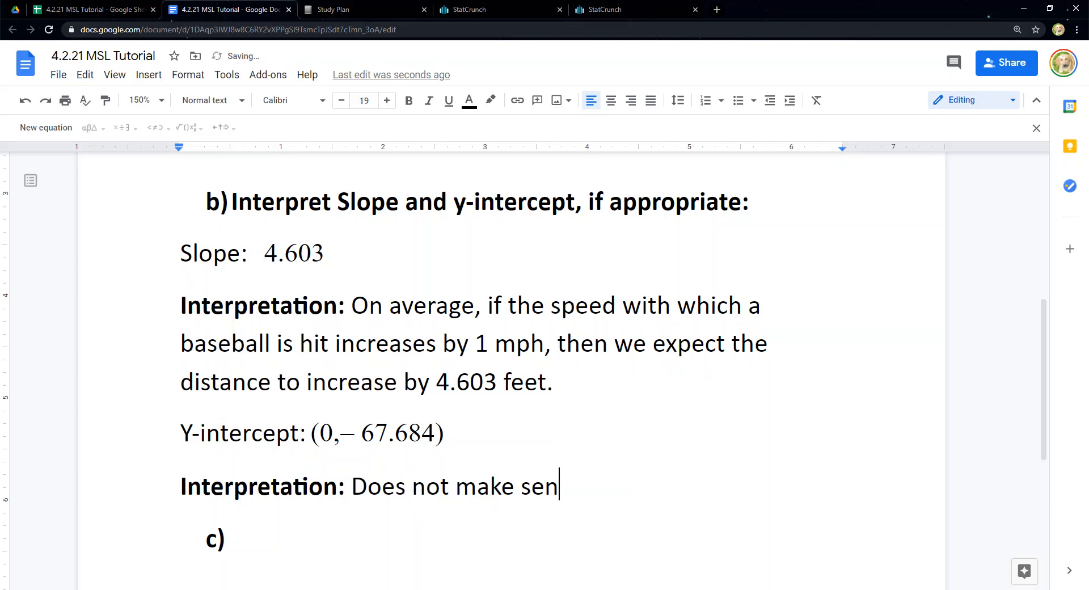
pyautogui.write('se in the xo')
pyautogui.press('BackSpace')
pyautogui.press('BackSpace')
pyautogui.write('context of ')
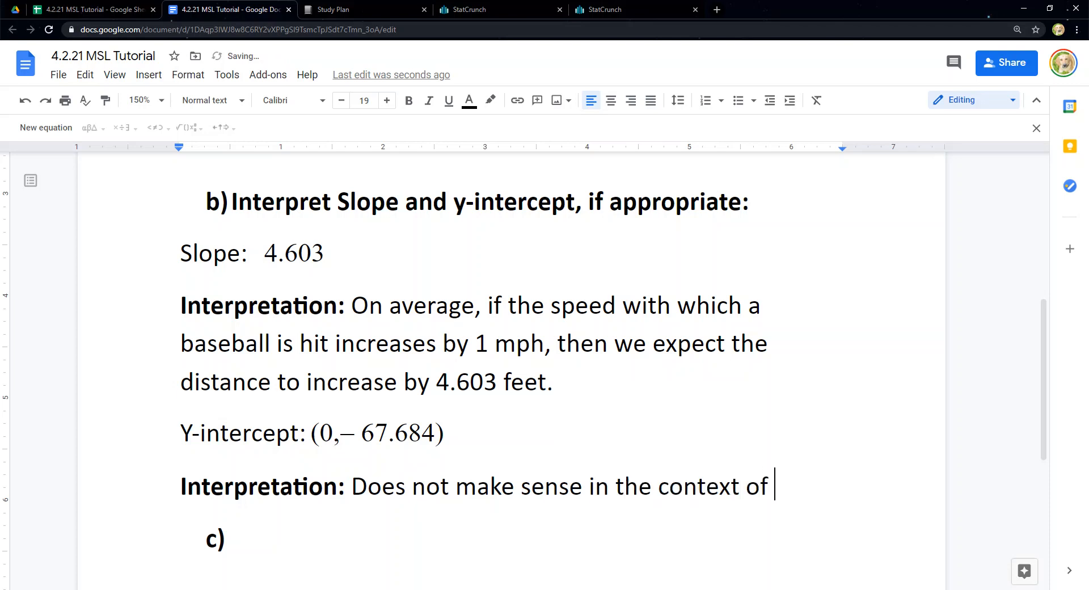
pyautogui.write('the situation as the')
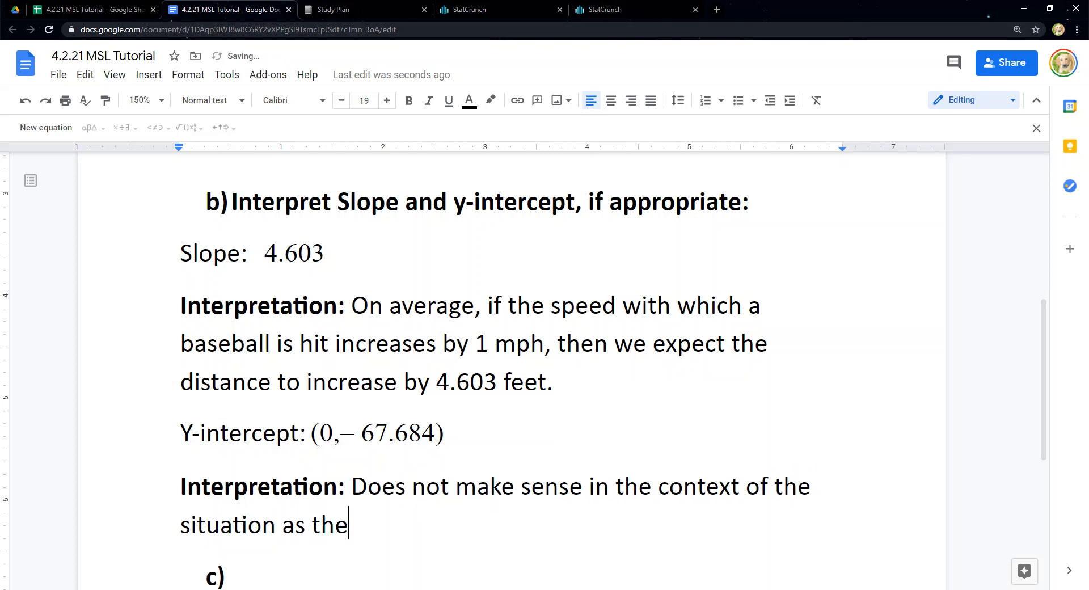
# - Complete the y-intercept interpretation so it ends "as these baseballs are not hit at zero miles per hour!"
pyautogui.write('se baseba')
pyautogui.press('BackSpace')
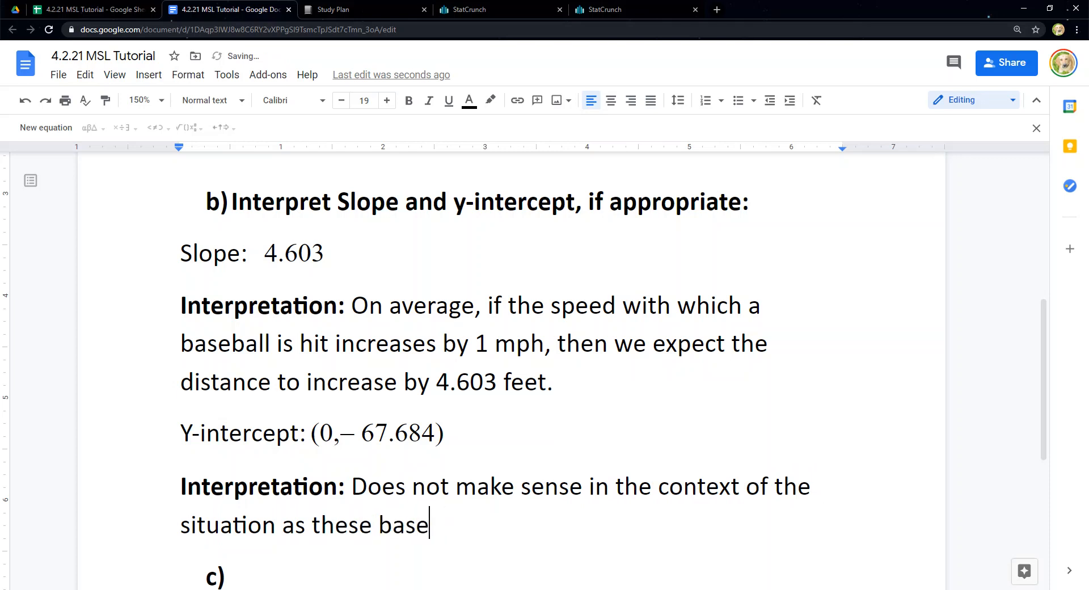
pyautogui.write('balls are')
pyautogui.press('BackSpace')
pyautogui.write('s are not ')
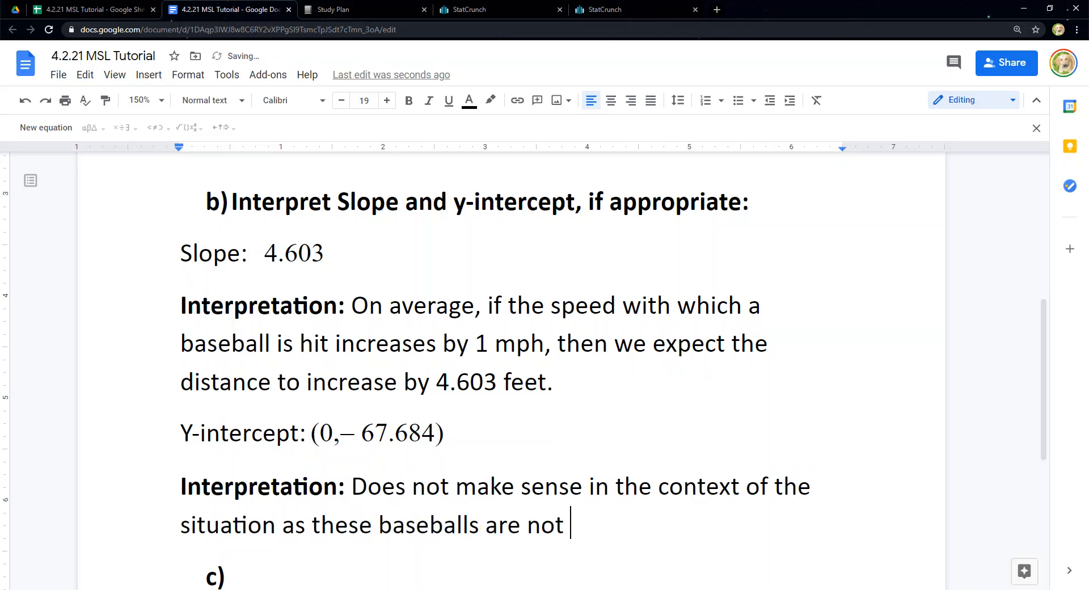
pyautogui.write('hit at zero miles per hour!')
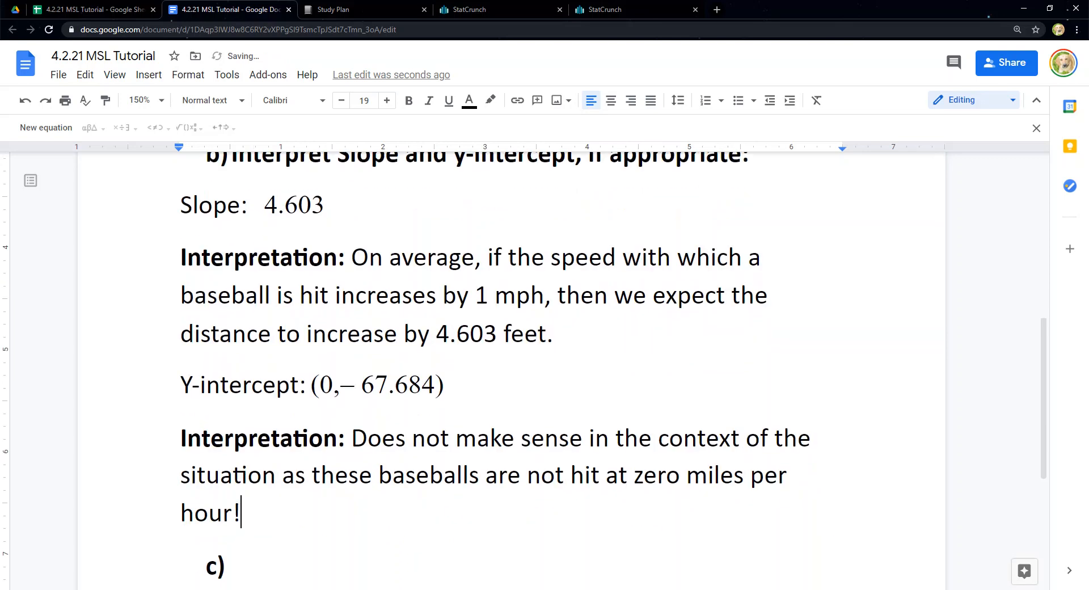
# - Switch to the Study Plan Practice window and read the part (c) prompt of the example
pyautogui.scroll(-2, 505, 369)
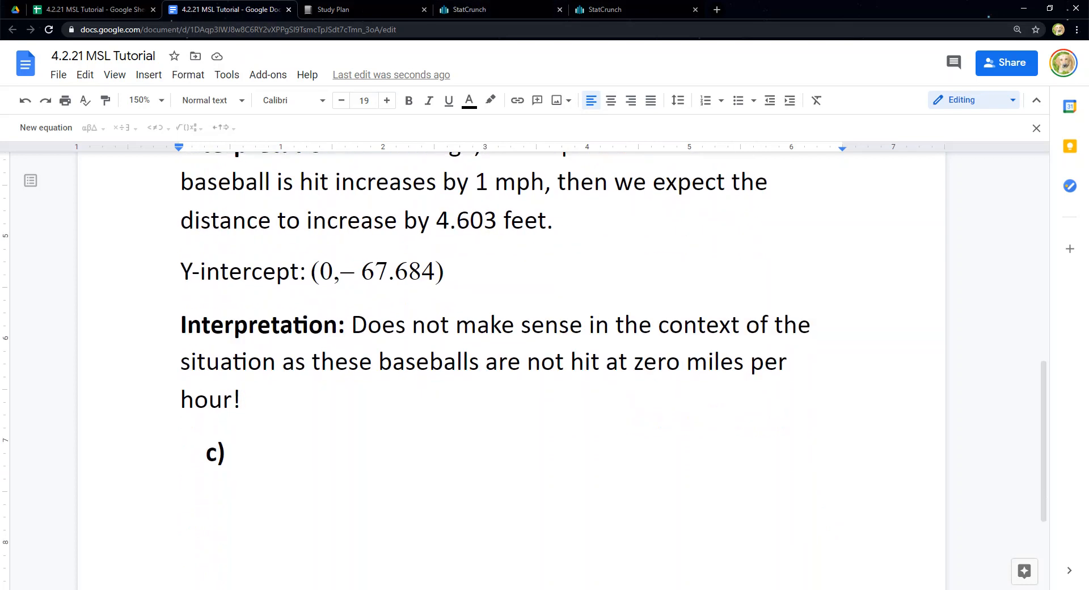
pyautogui.click(375, 271)
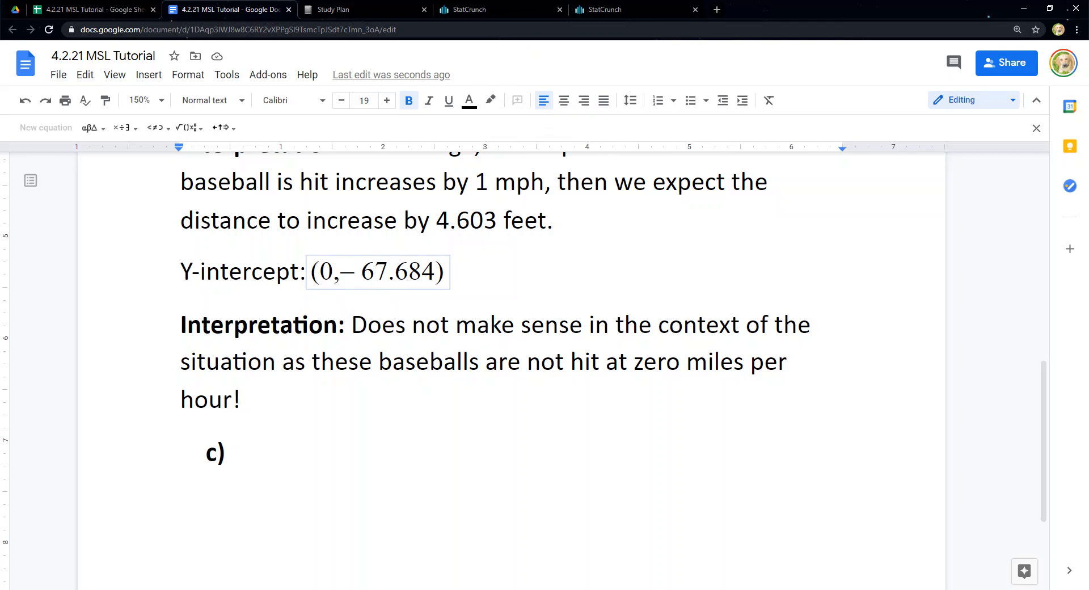
pyautogui.click(624, 9)
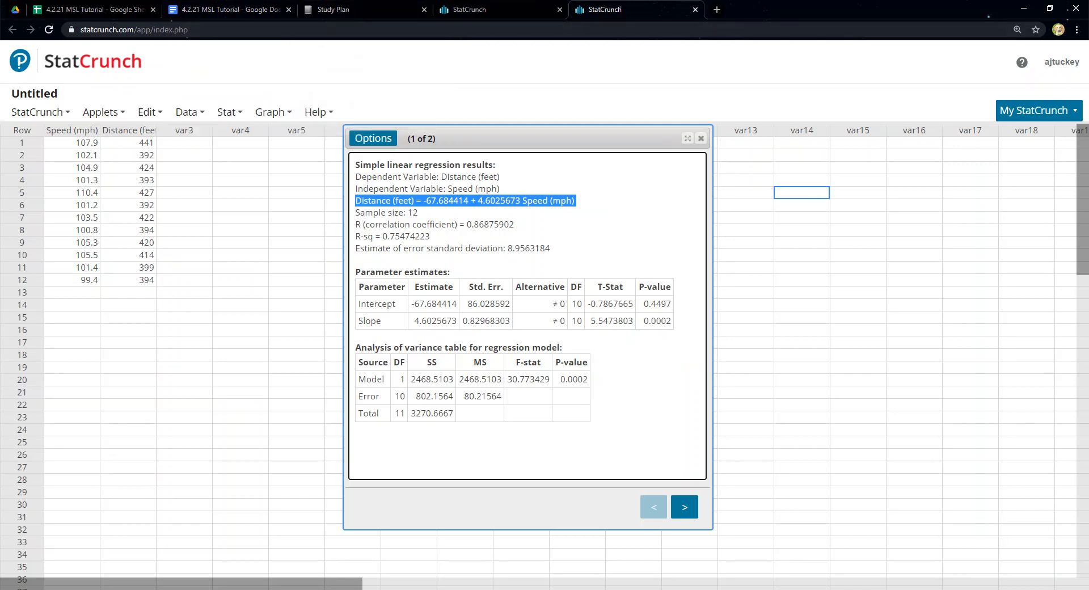
pyautogui.moveTo(164, 589)
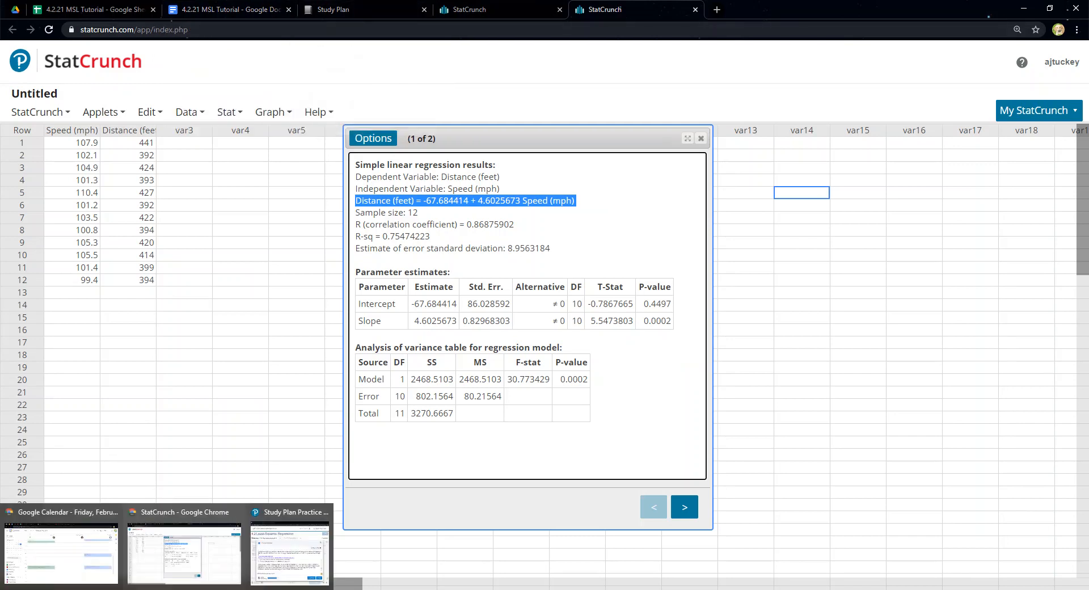
pyautogui.click(289, 553)
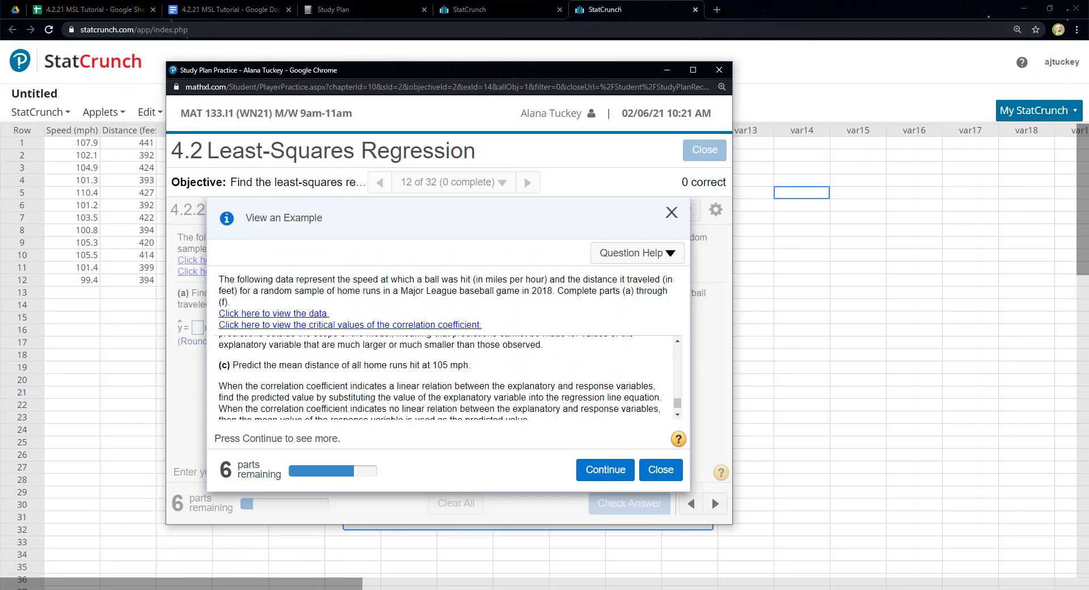
pyautogui.scroll(-1, 445, 378)
pyautogui.moveTo(254, 370); pyautogui.dragTo(277, 370)
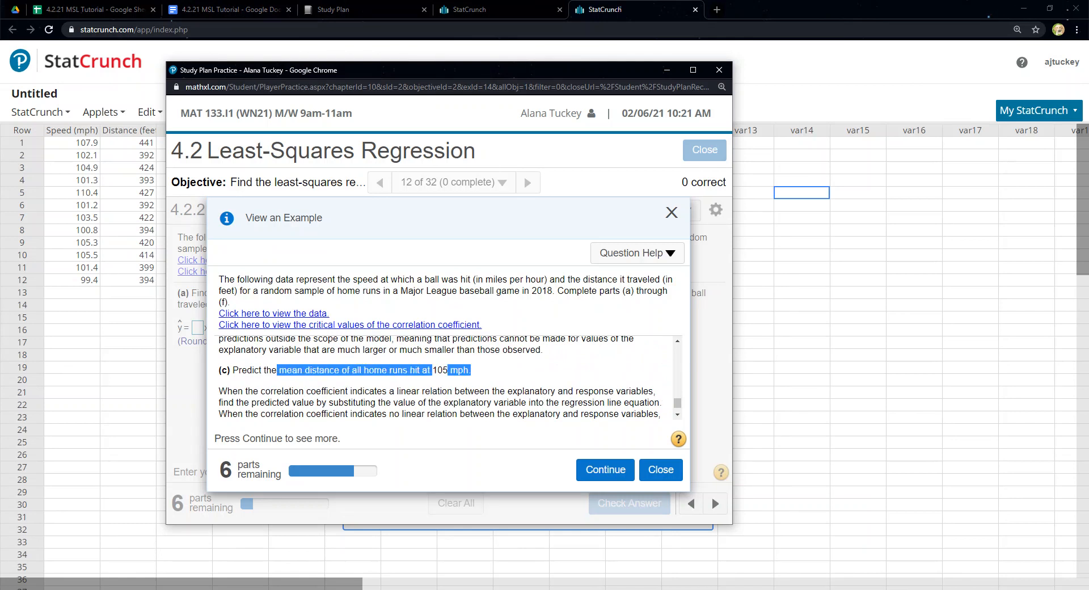
pyautogui.click(278, 370)
pyautogui.moveTo(389, 370); pyautogui.dragTo(471, 370)
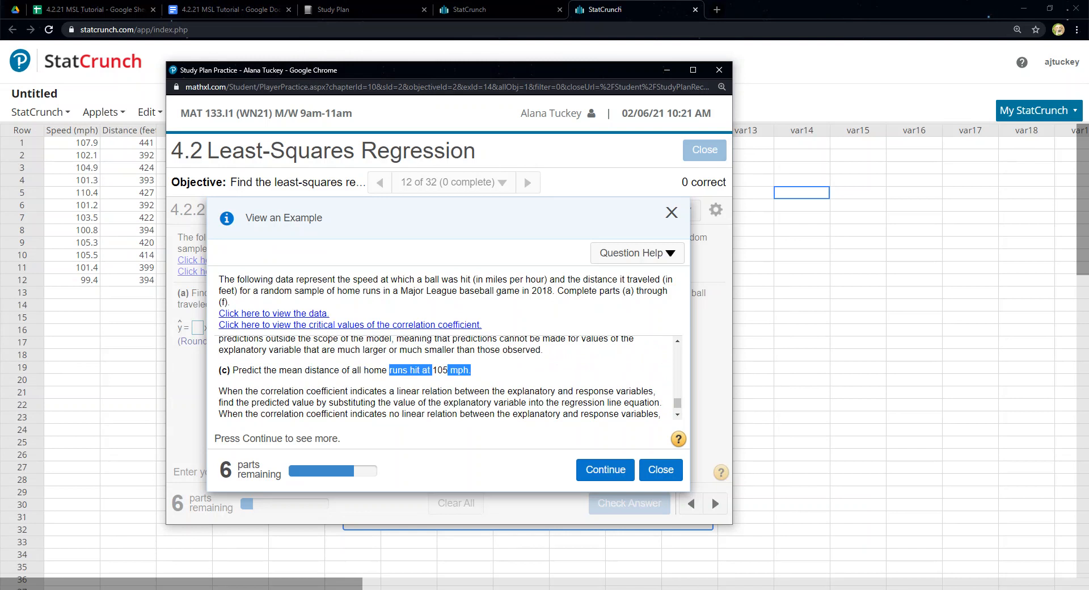
# - Switch back to the Google Docs document, enter "Predict mean distance at 105 mph" as heading c), and start an unlettered line below
pyautogui.click(142, 589)
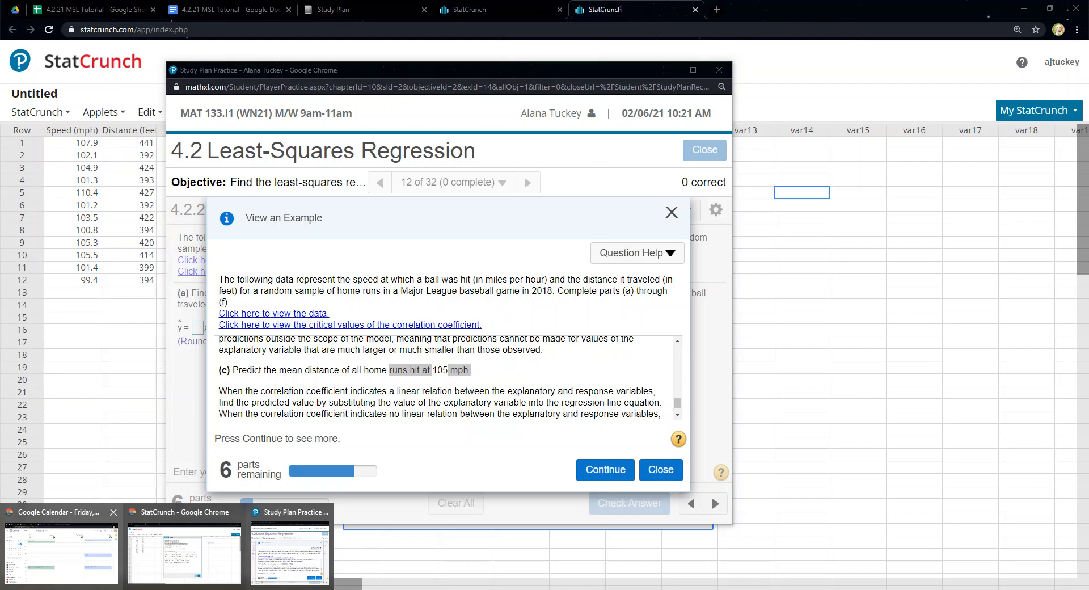
pyautogui.click(183, 551)
pyautogui.click(231, 10)
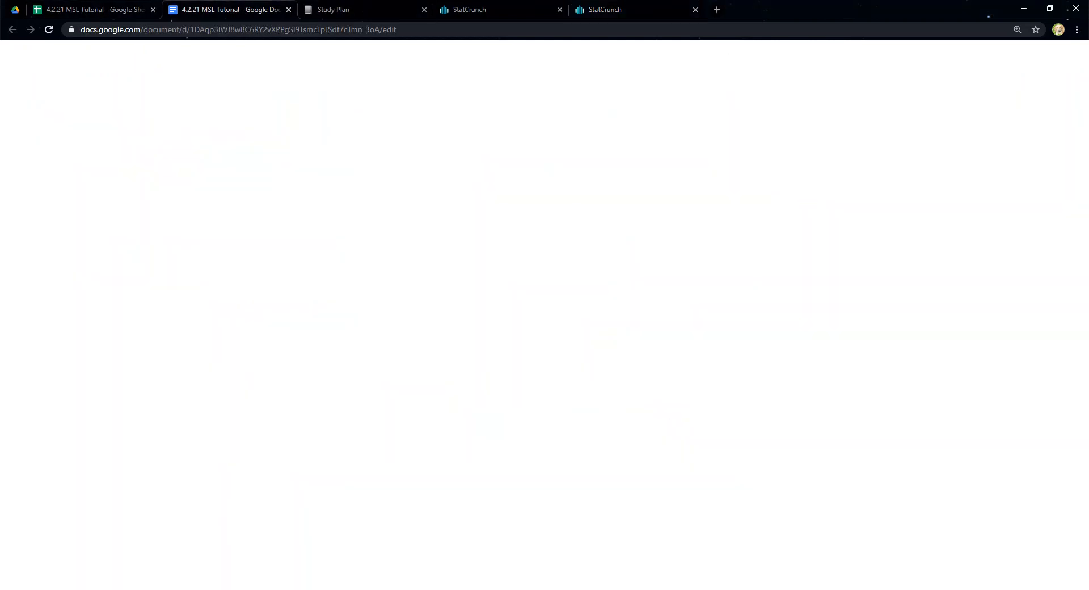
pyautogui.click(233, 452)
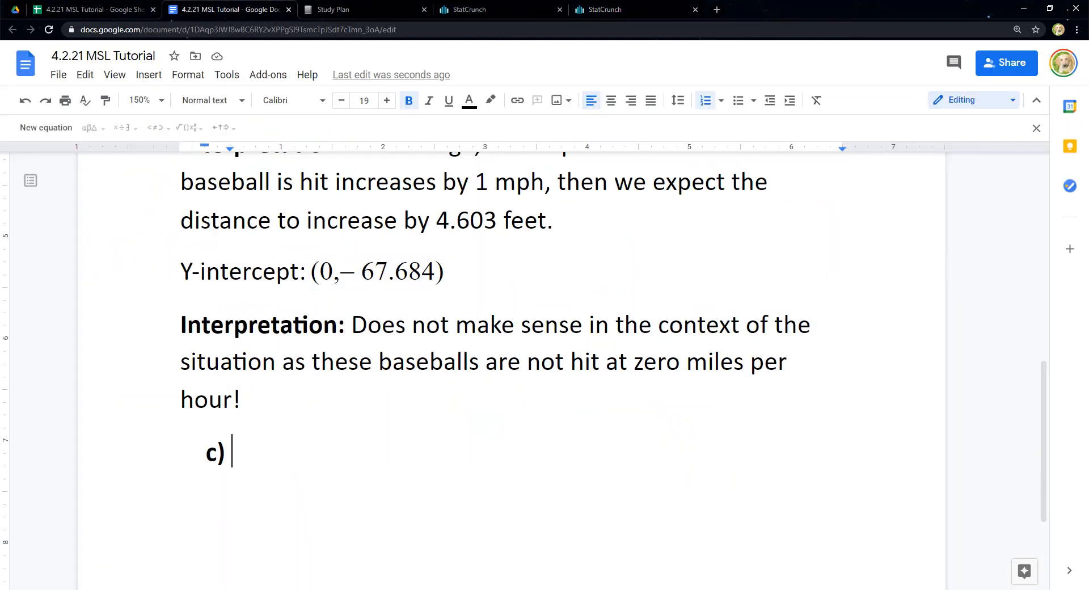
pyautogui.write('Prex')
pyautogui.press('BackSpace')
pyautogui.write('dict m')
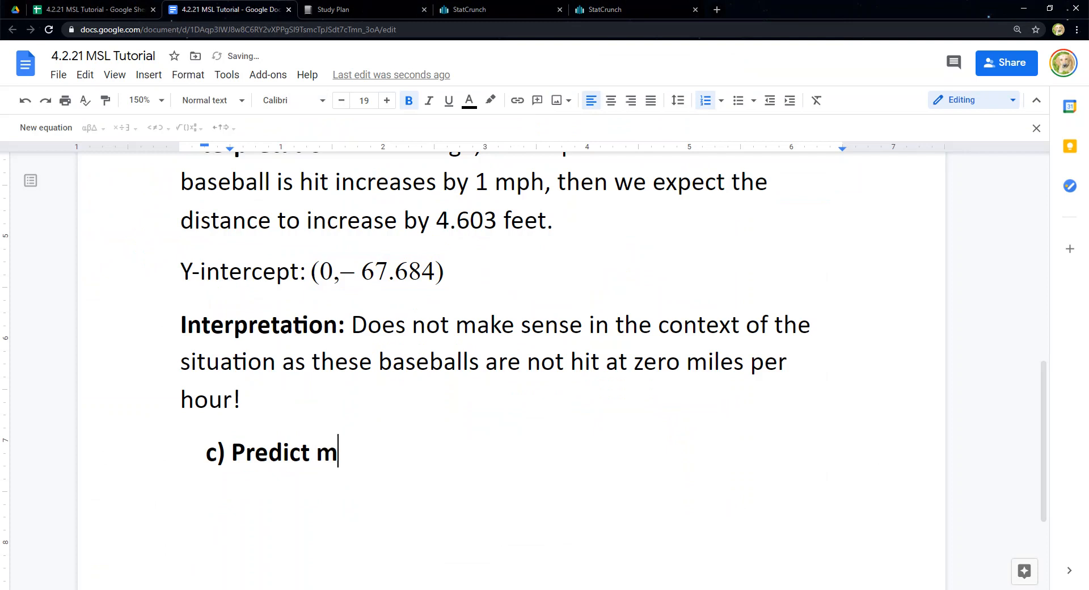
pyautogui.write('ean distance at ')
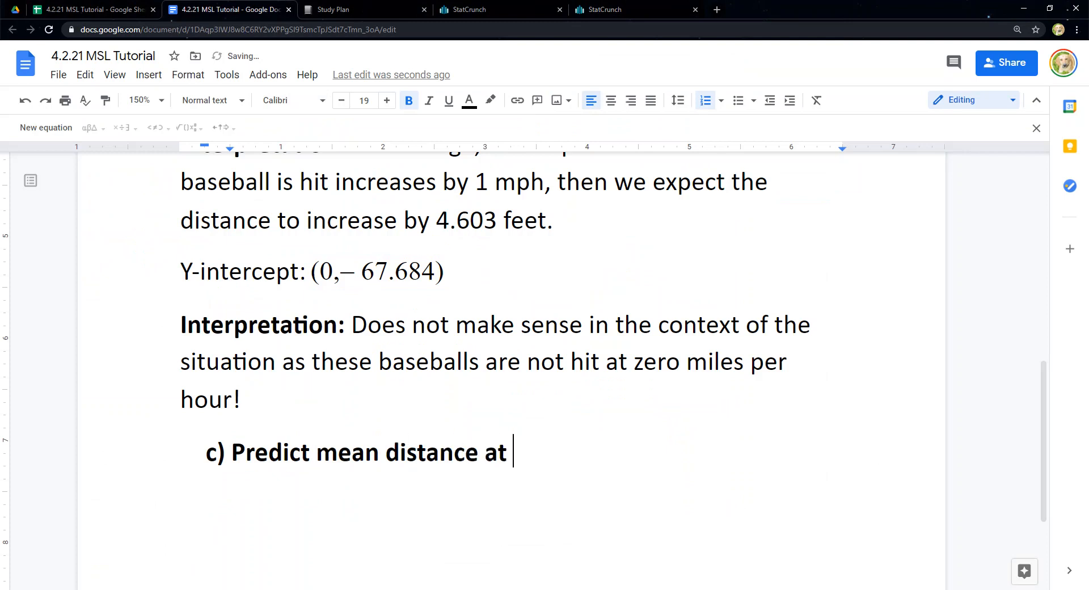
pyautogui.write('105 mph')
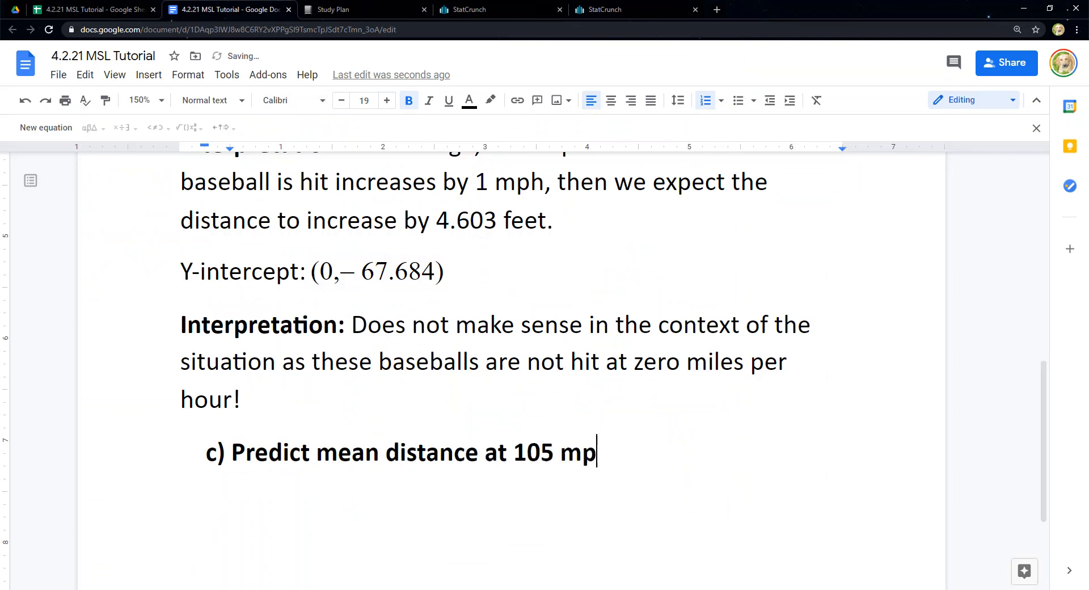
pyautogui.press('Return')
pyautogui.press('Return')
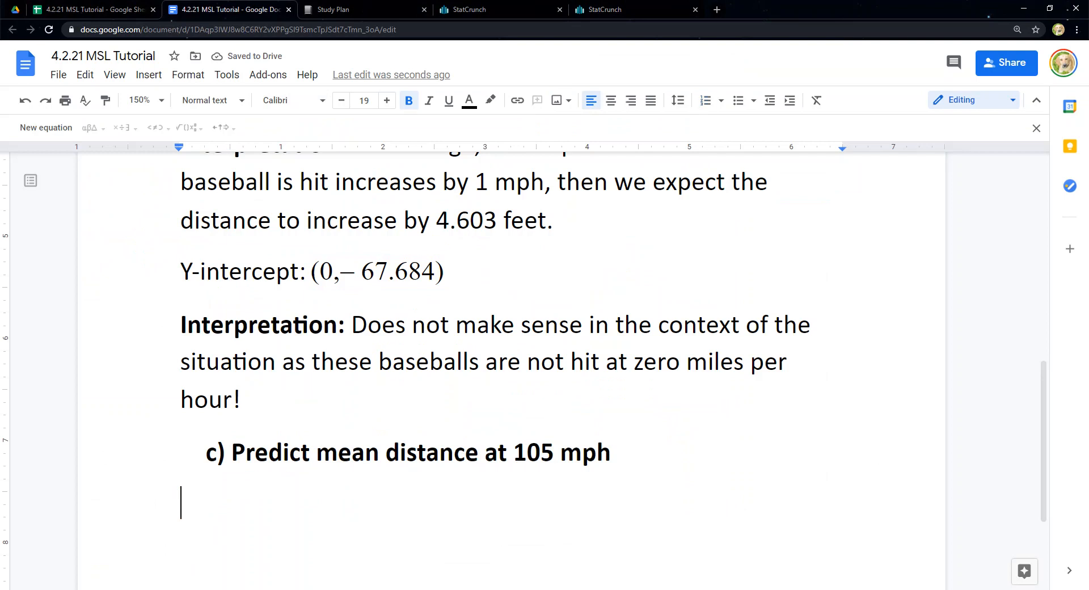
# - Copy the equation y = 4.603x – 67.684 from part a) and paste it on the line below heading c)
pyautogui.scroll(-2, 525, 359)
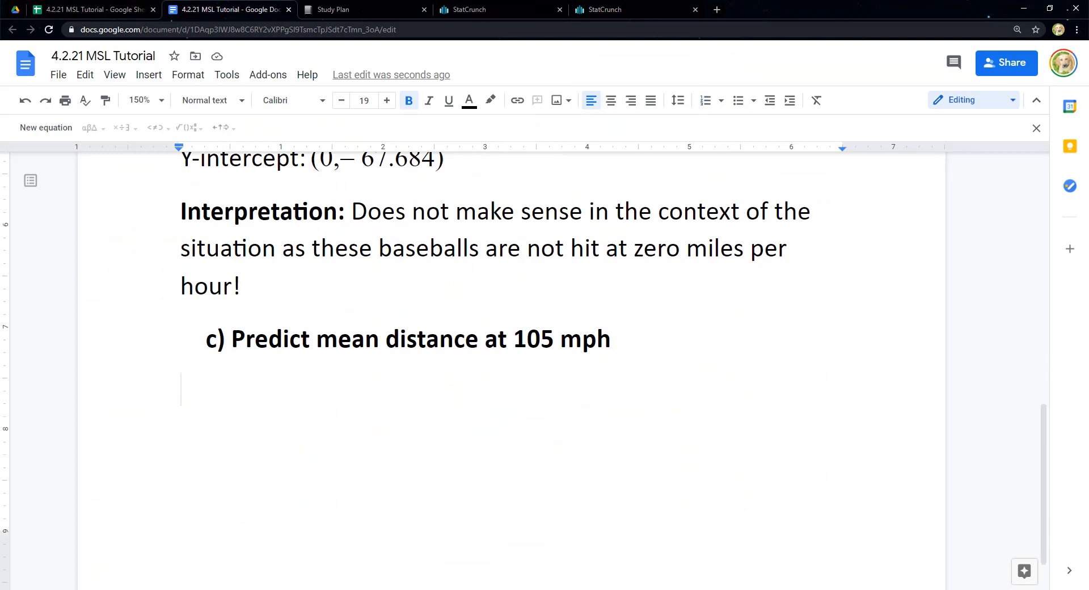
pyautogui.scroll(3, 525, 359)
pyautogui.scroll(2, 525, 359)
pyautogui.scroll(3, 525, 359)
pyautogui.click(376, 275)
pyautogui.moveTo(504, 276); pyautogui.dragTo(747, 284)
pyautogui.hotkey('ctrl', 'c')
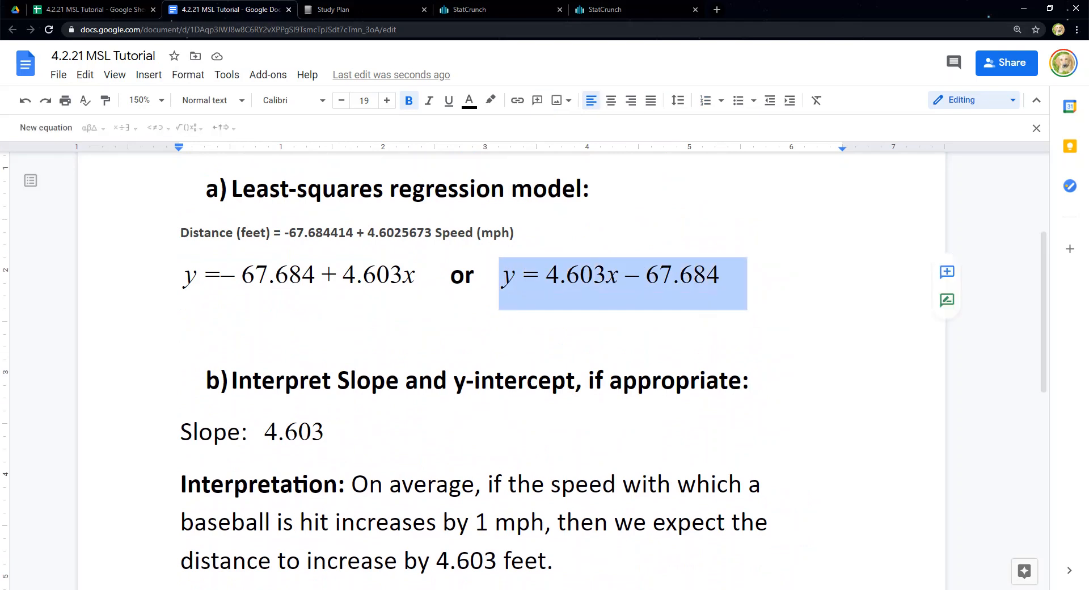
pyautogui.hotkey('ctrl', 'End')
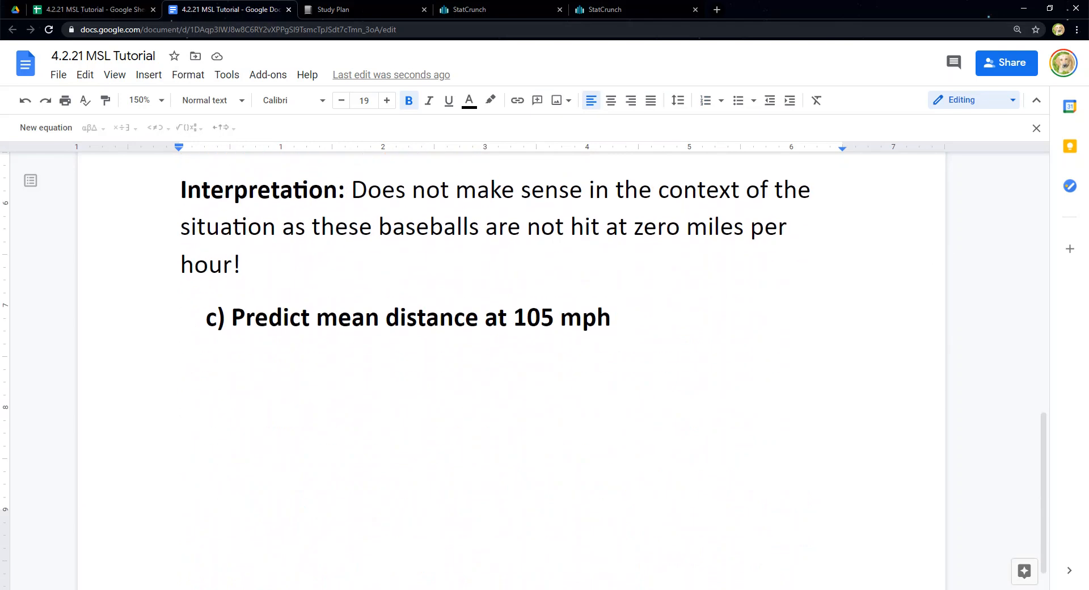
pyautogui.hotkey('ctrl', 'v')
# - Substitute (105) for x in the equation pasted under heading c)
pyautogui.click(507, 281)
pyautogui.click(513, 282)
pyautogui.moveTo(513, 281); pyautogui.dragTo(611, 282)
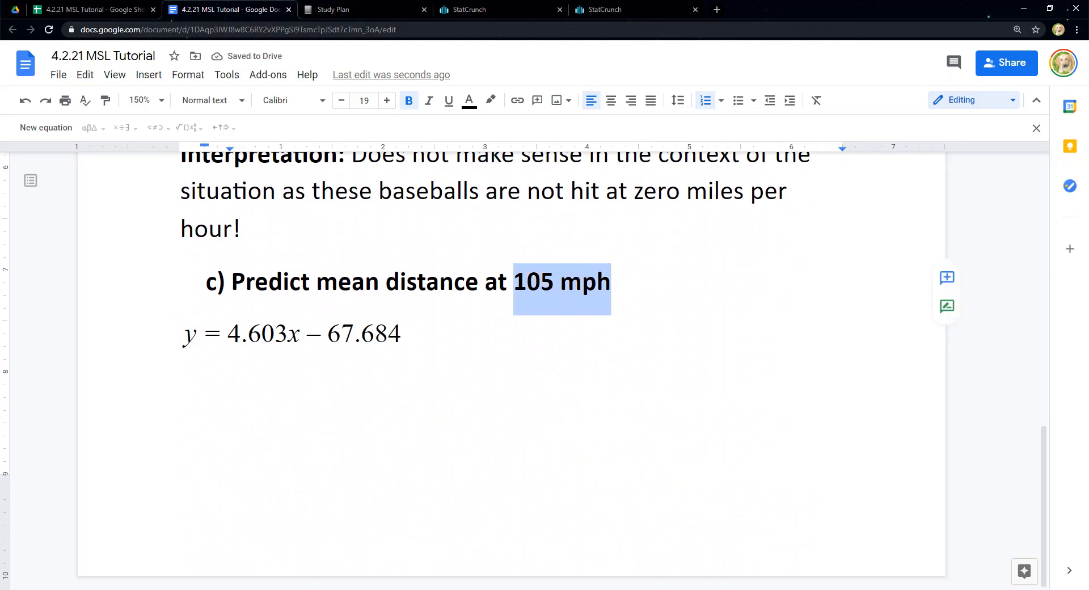
pyautogui.click(327, 334)
pyautogui.moveTo(289, 333); pyautogui.dragTo(305, 334)
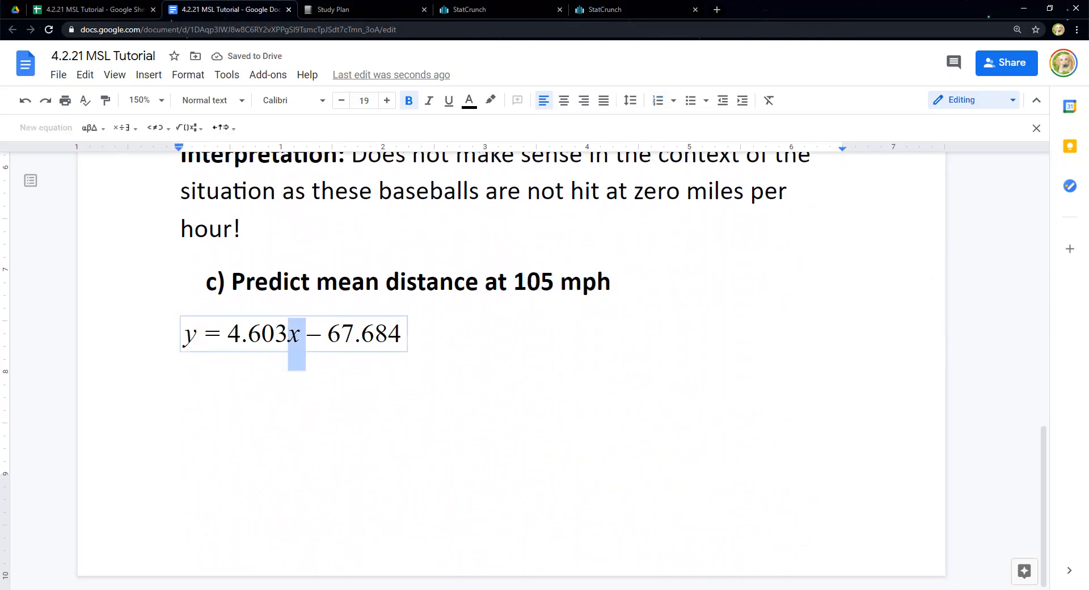
pyautogui.write('(105)')
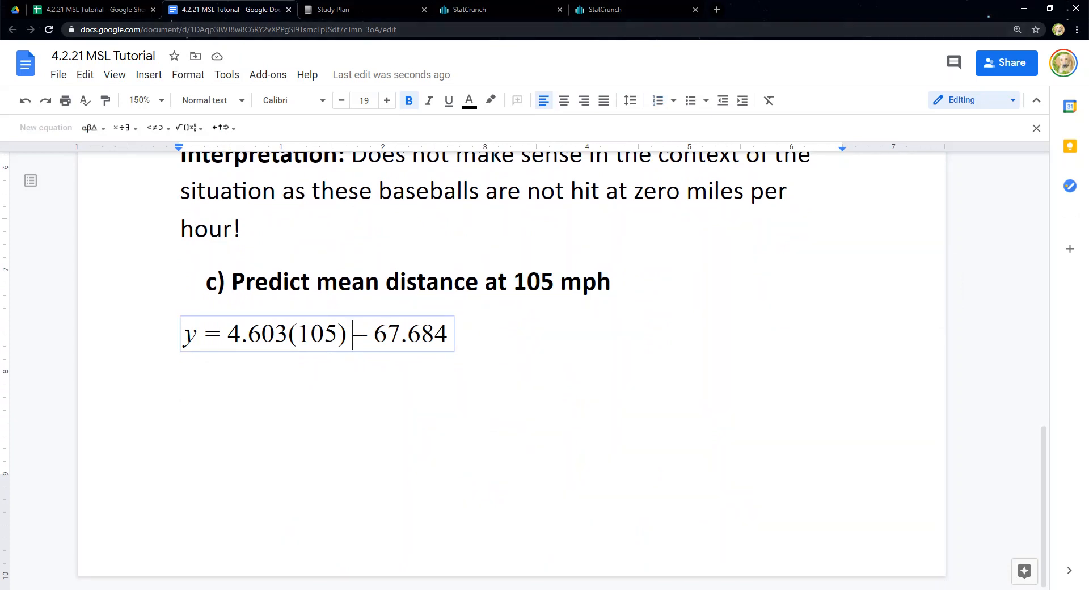
# - Open the Desmos graphing calculator in a new browser tab and evaluate 4.603(105)-67.684, checking the constant against the document
pyautogui.click(717, 10)
pyautogui.write('desmos')
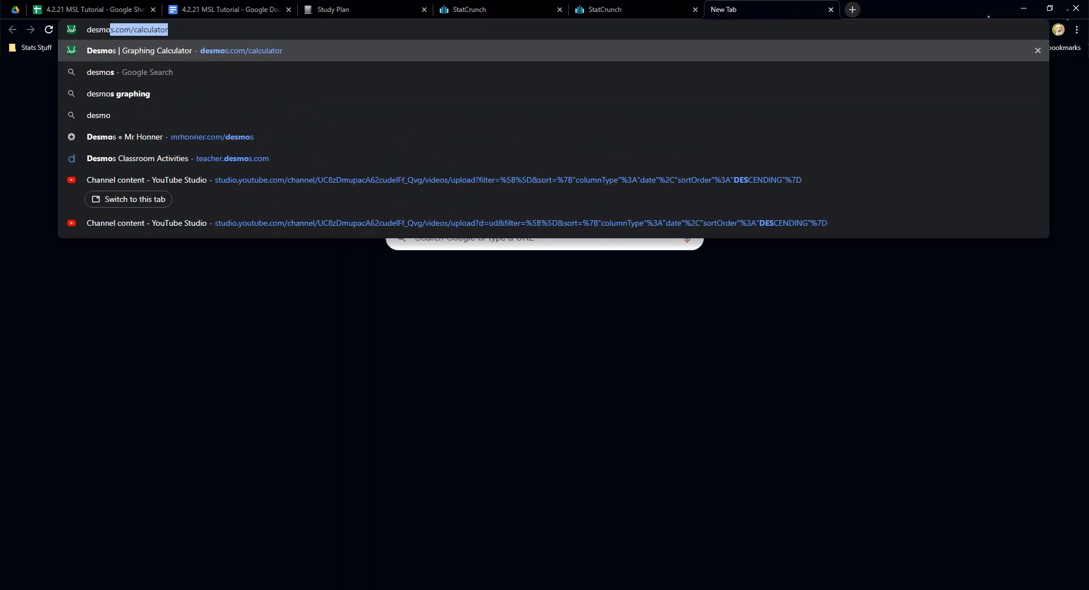
pyautogui.press('Return')
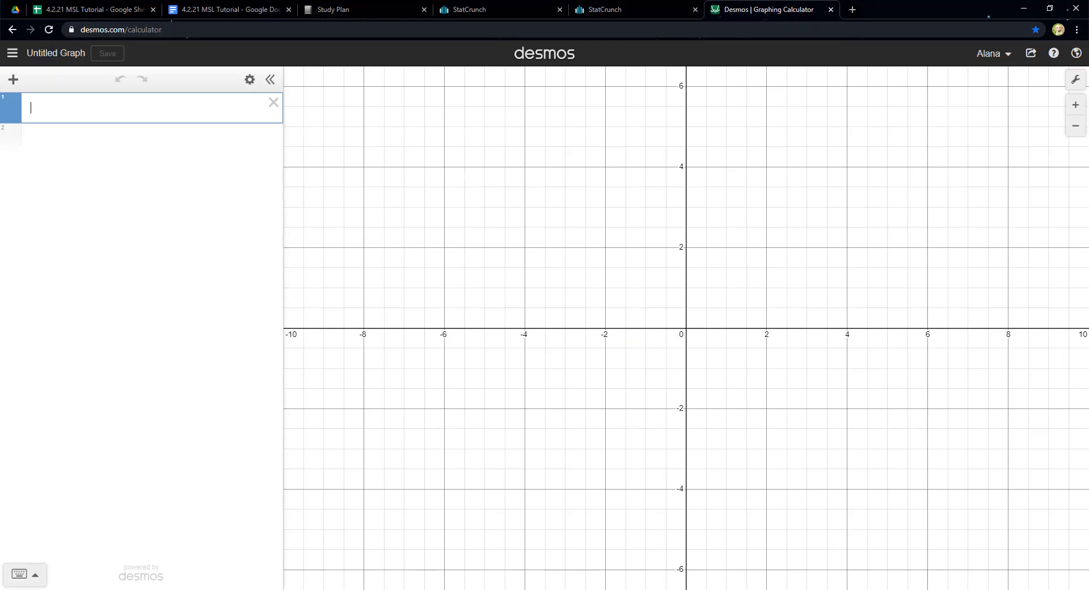
pyautogui.write('4.603(105)-67.')
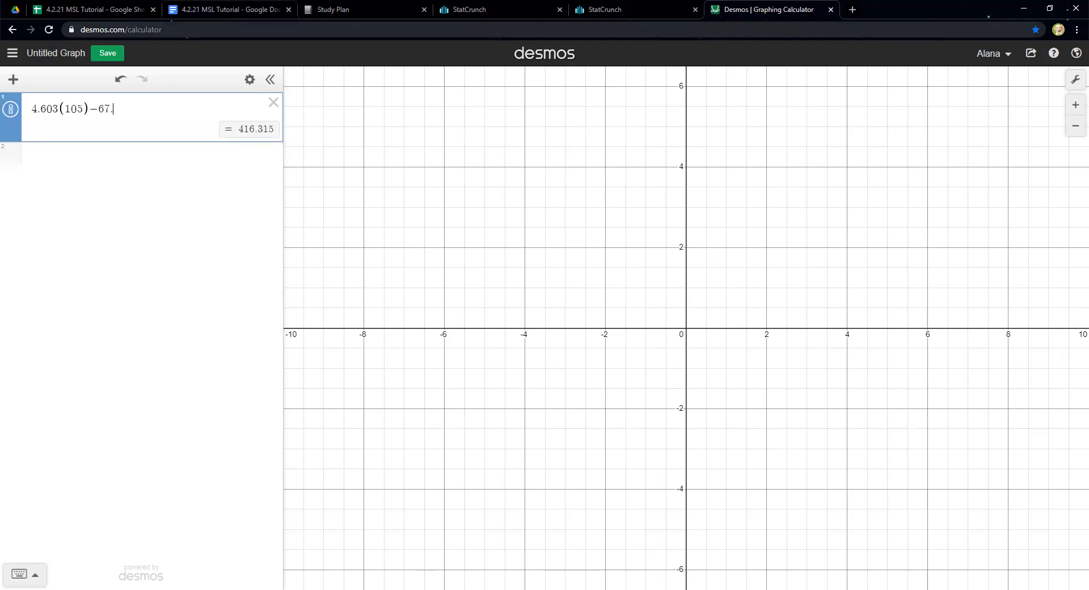
pyautogui.click(227, 10)
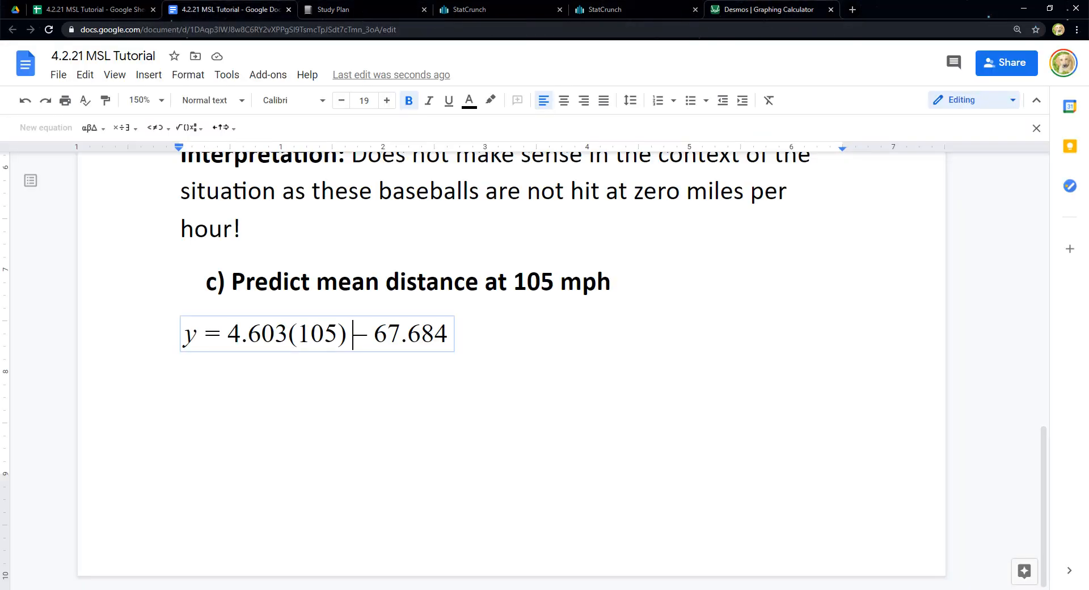
pyautogui.click(763, 9)
pyautogui.write('684')
pyautogui.moveTo(239, 129); pyautogui.dragTo(271, 129)
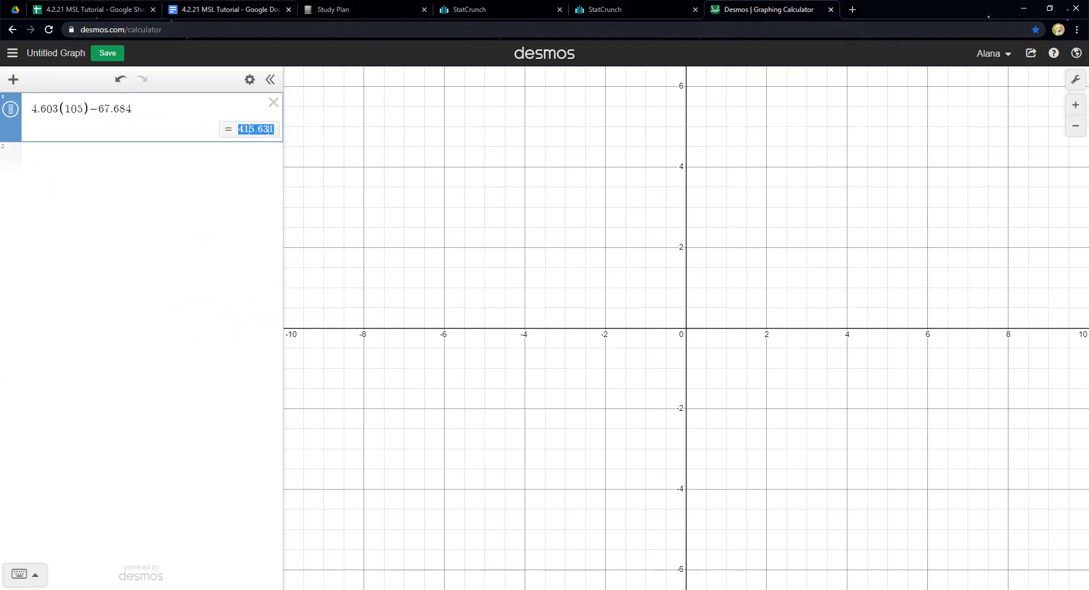
# - Switch back to the Google Docs document and extend the part c) equation with "= 415.631 feet"
pyautogui.click(227, 10)
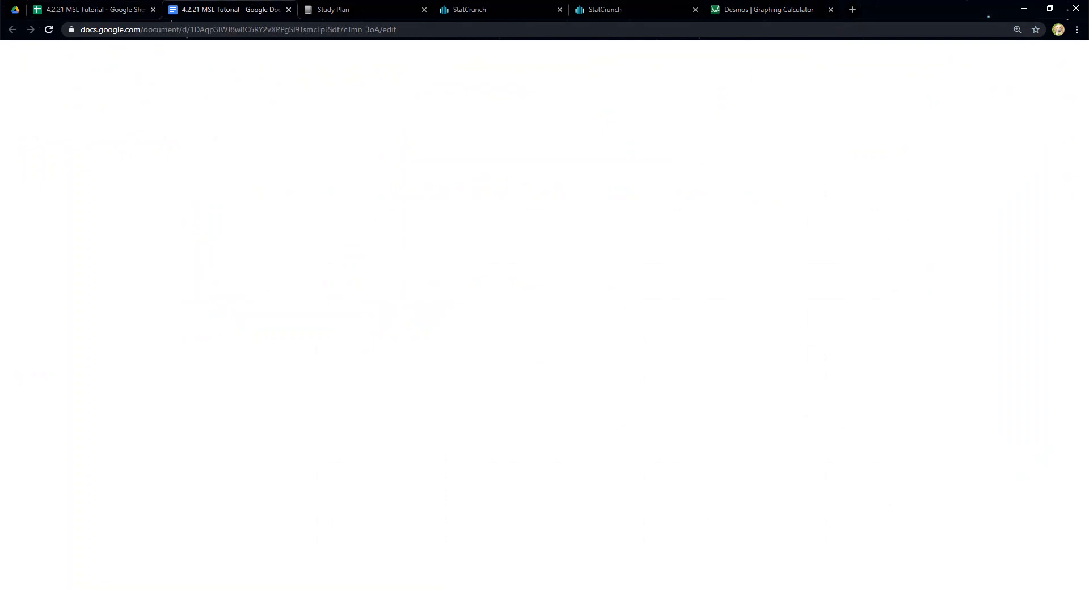
pyautogui.click(762, 10)
pyautogui.click(227, 10)
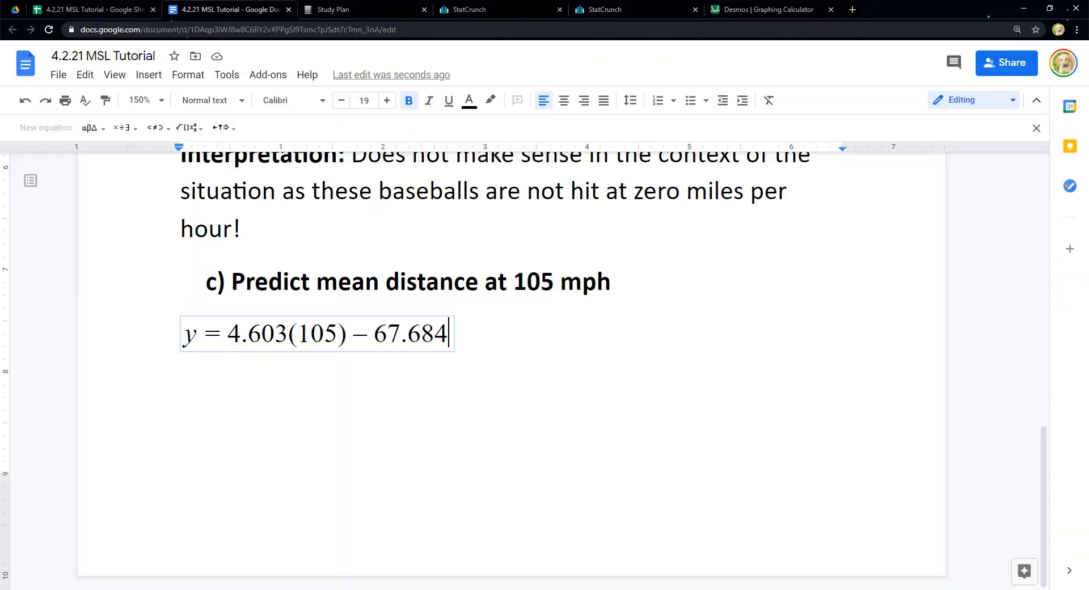
pyautogui.write('= 41')
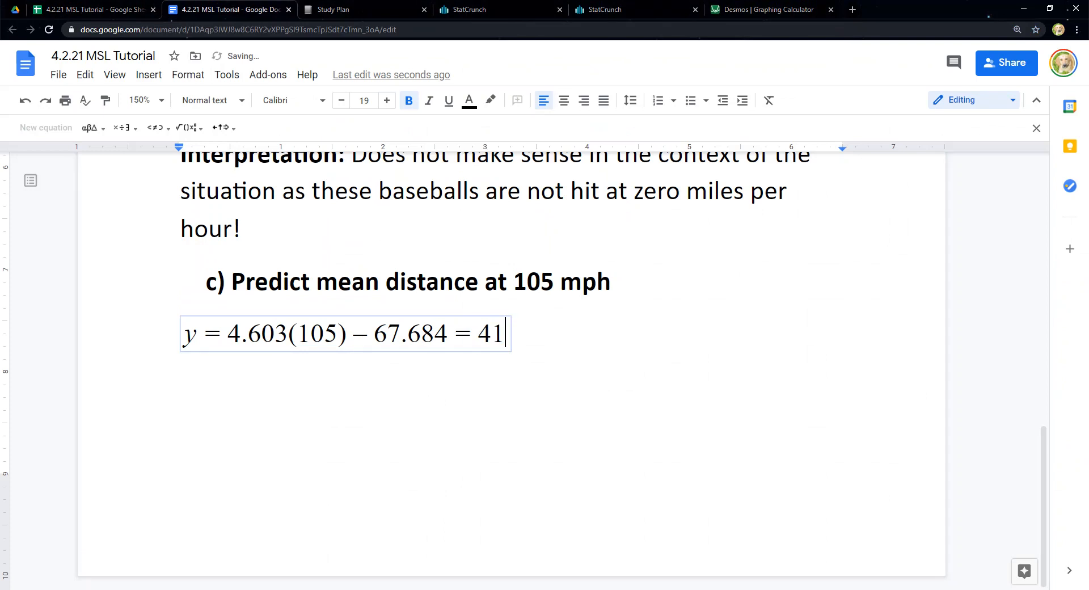
pyautogui.write('5.631')
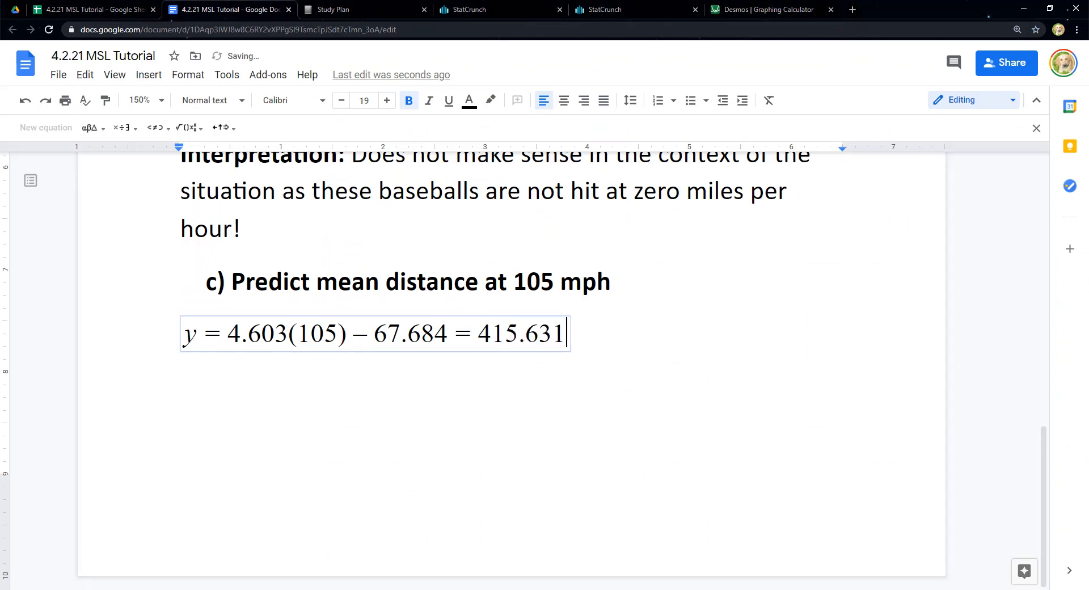
pyautogui.write(' feet')
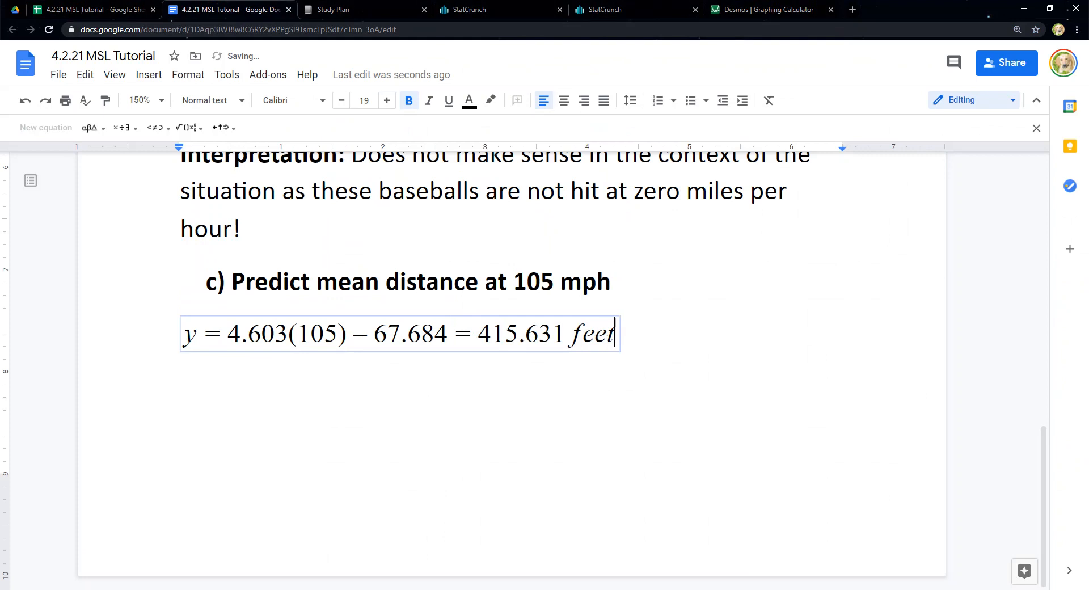
# - Replace the equals sign before 415.631 in the part c) equation with the approximately-equal symbol ≈
pyautogui.moveTo(456, 334); pyautogui.dragTo(477, 335)
pyautogui.click(125, 127)
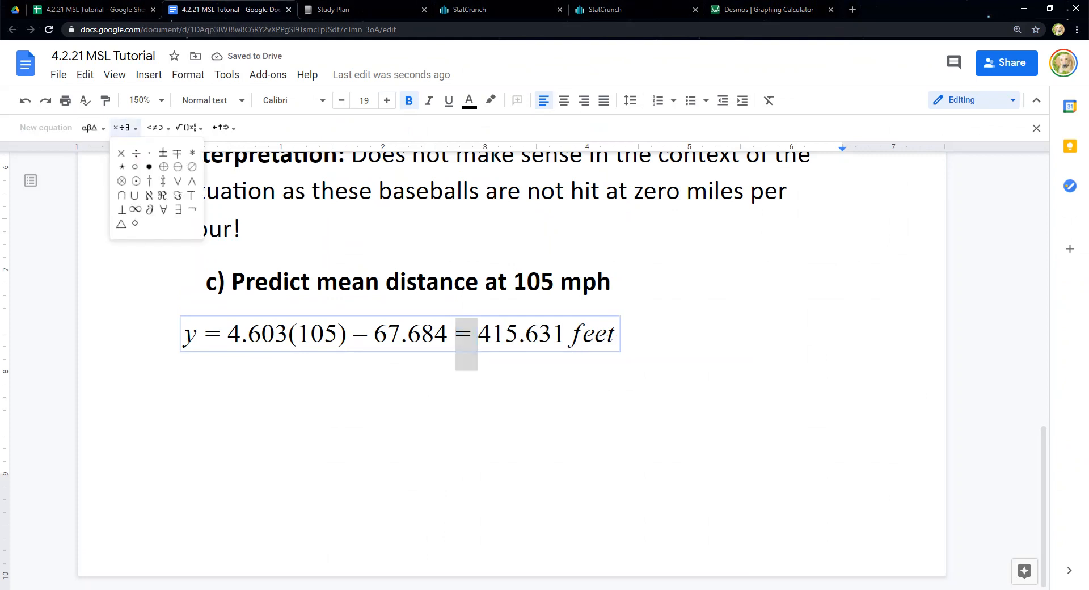
pyautogui.moveTo(157, 128)
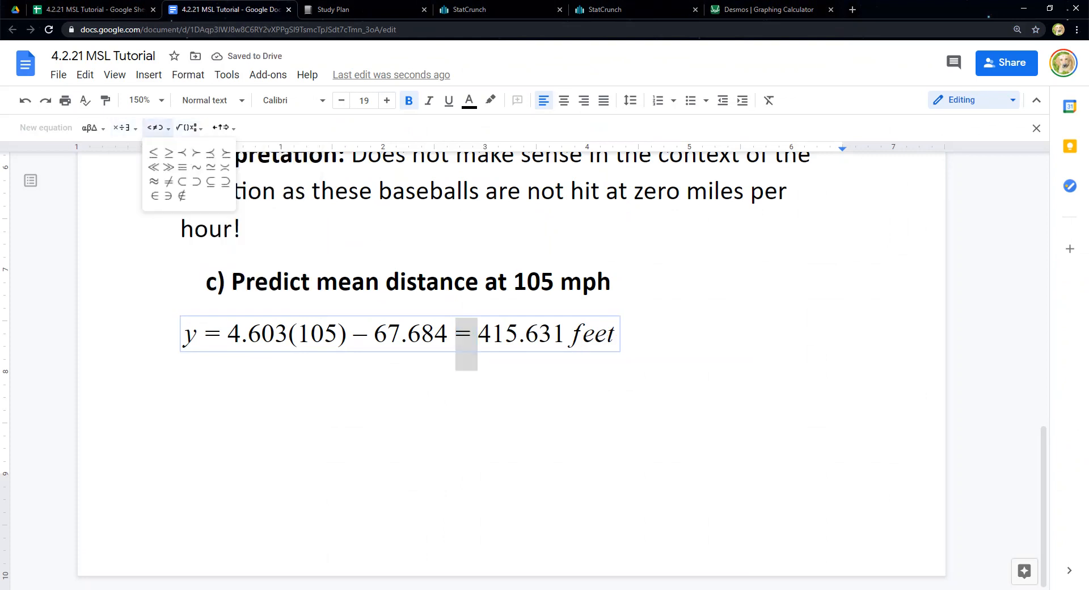
pyautogui.click(154, 182)
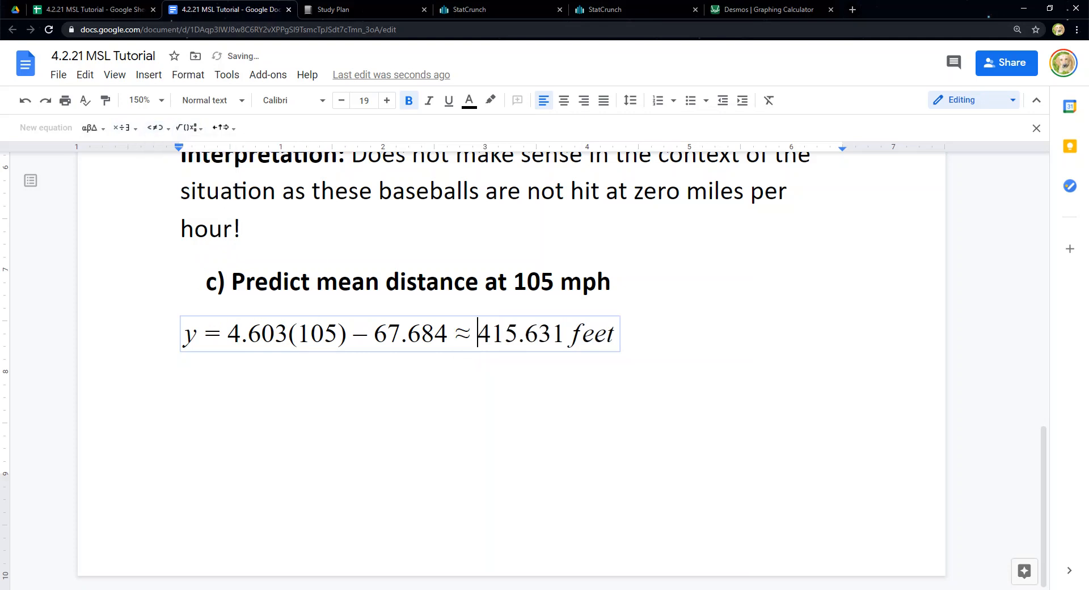
pyautogui.click(226, 333)
pyautogui.moveTo(205, 335); pyautogui.dragTo(227, 334)
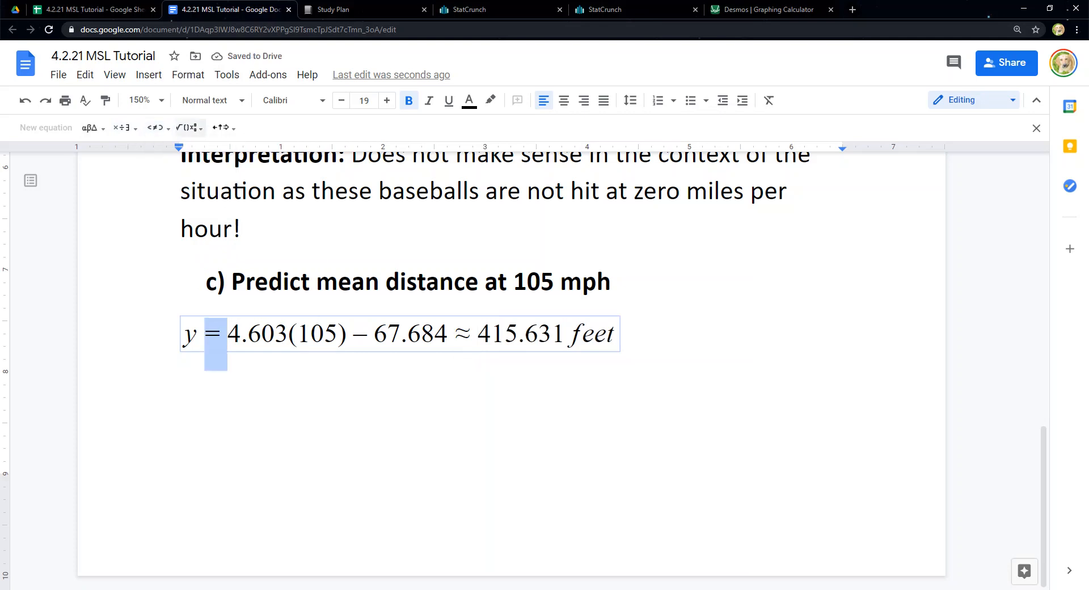
pyautogui.click(182, 385)
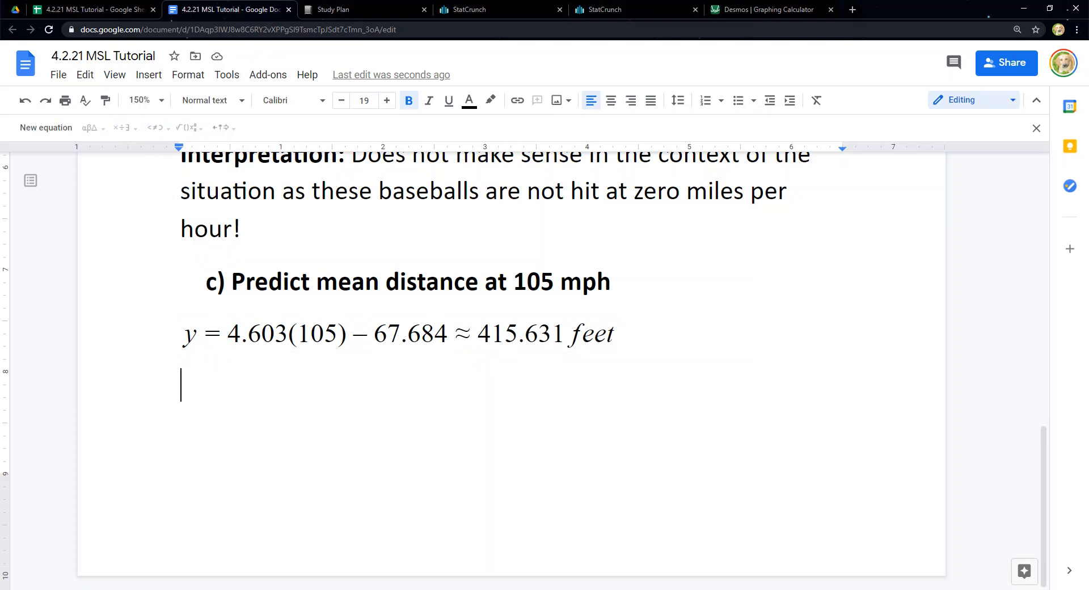
pyautogui.click(552, 334)
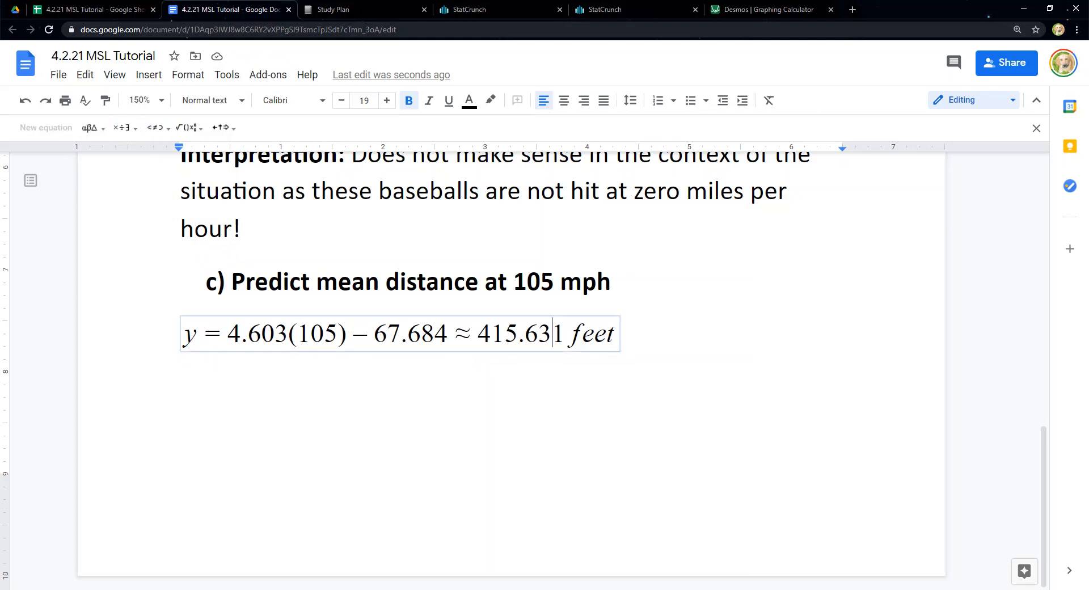
# - Switch to the Study Plan Practice window and advance the example to check its worked part (c) solution
pyautogui.moveTo(164, 589)
pyautogui.click(291, 555)
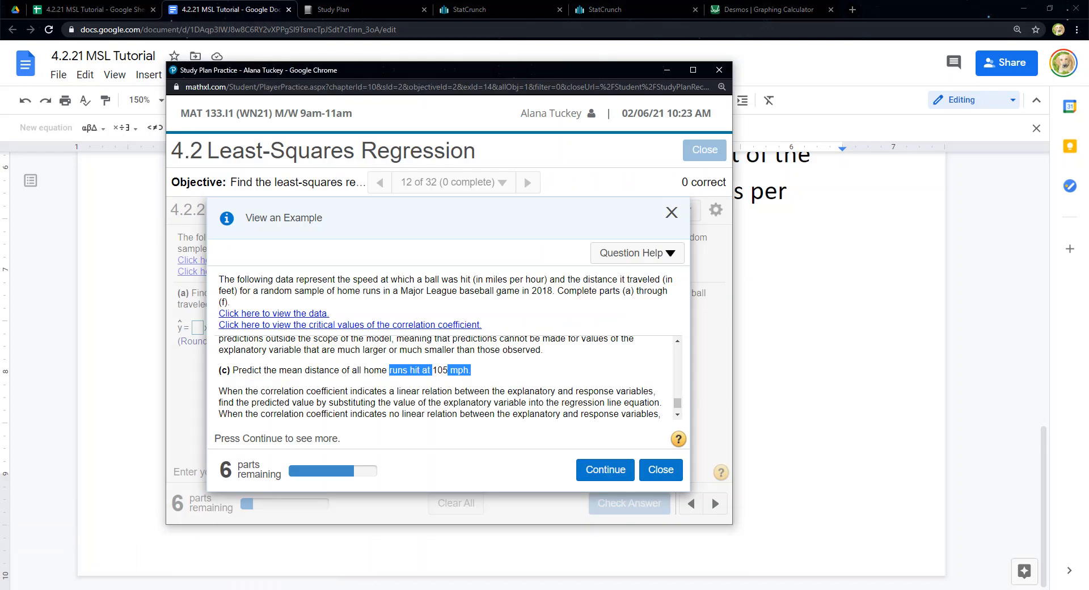
pyautogui.click(605, 470)
pyautogui.click(605, 470)
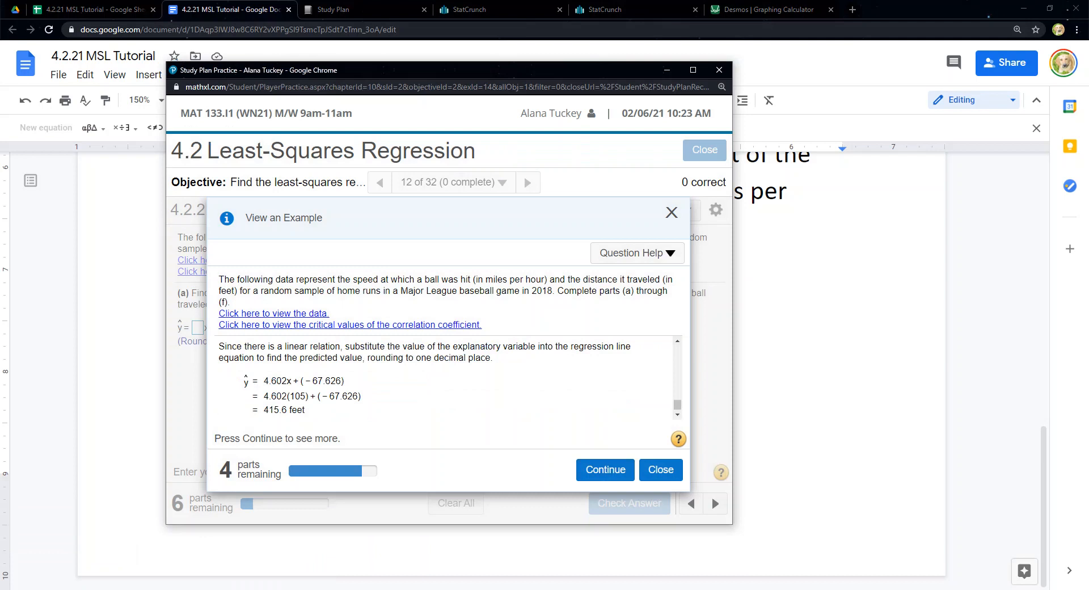
pyautogui.moveTo(306, 408); pyautogui.dragTo(287, 408)
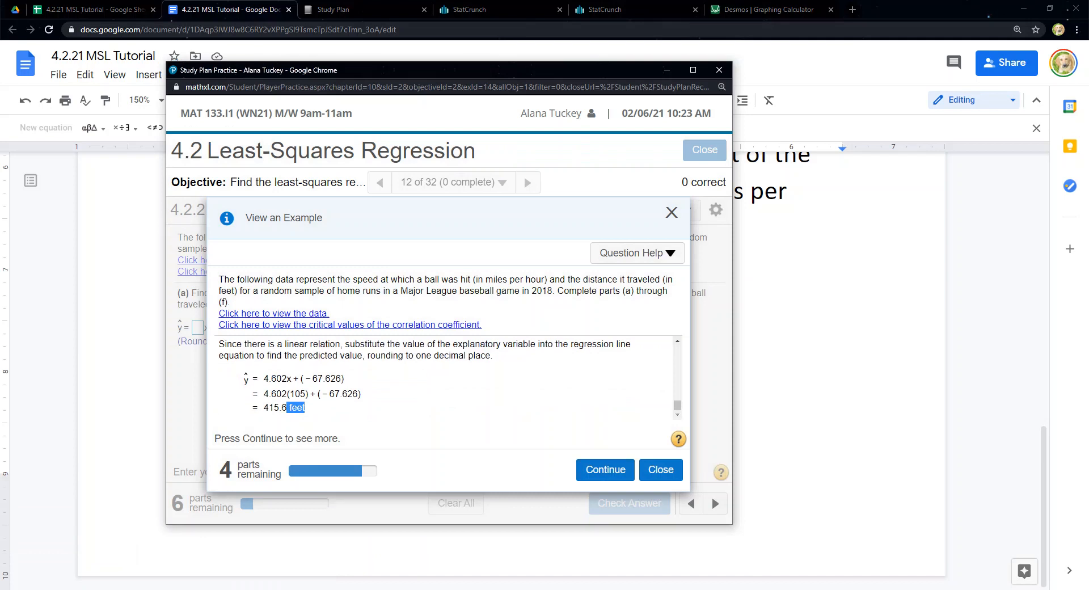
# - Advance the example through part (d), read its prompt and explanation, and review the earlier critical value and correlation discussion
pyautogui.click(605, 470)
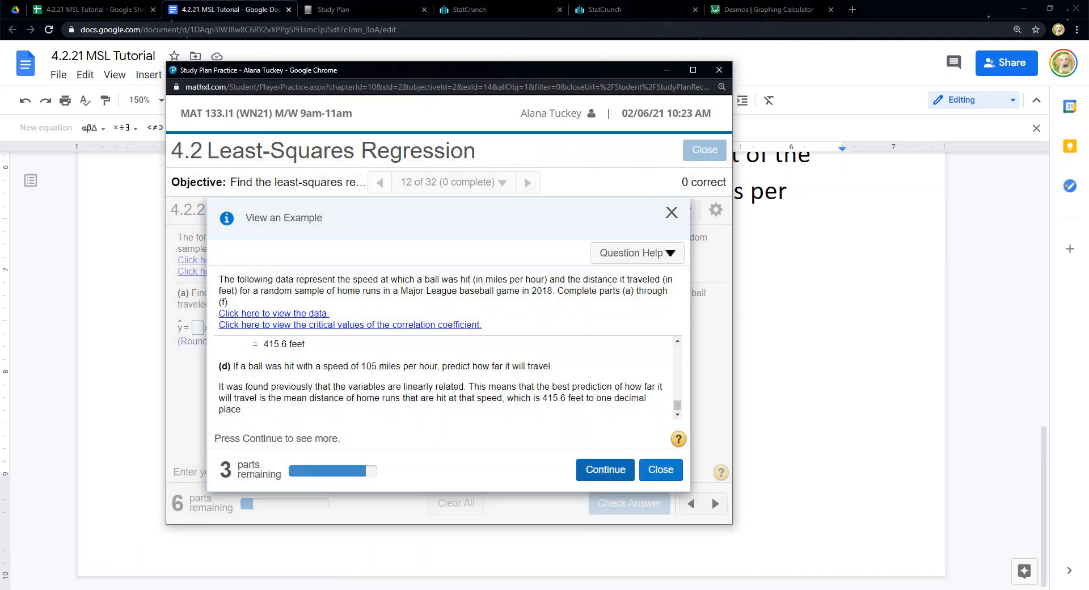
pyautogui.moveTo(233, 366); pyautogui.dragTo(388, 366)
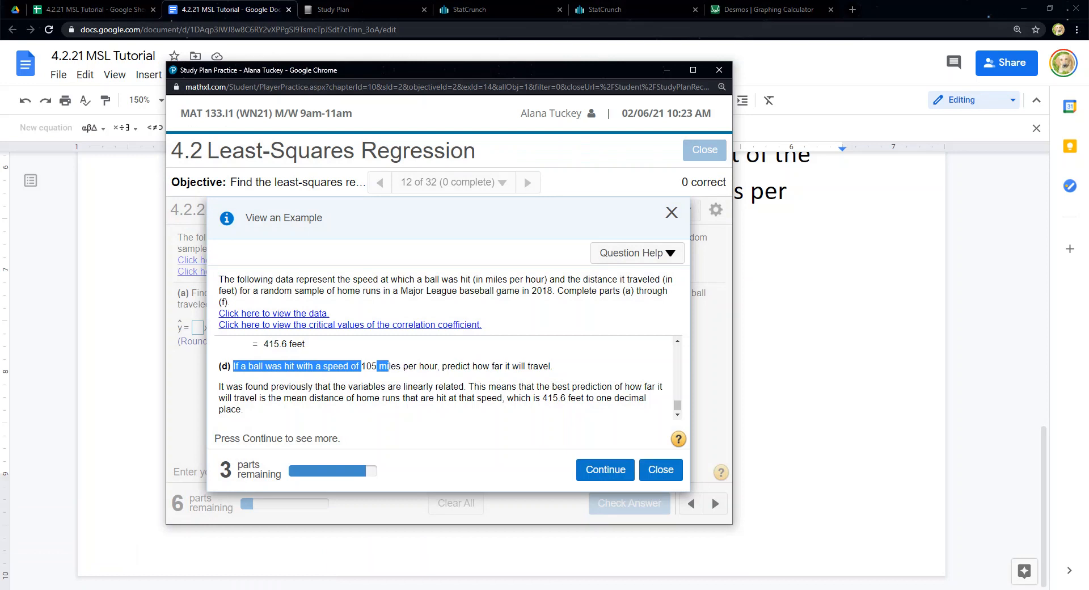
pyautogui.click(387, 367)
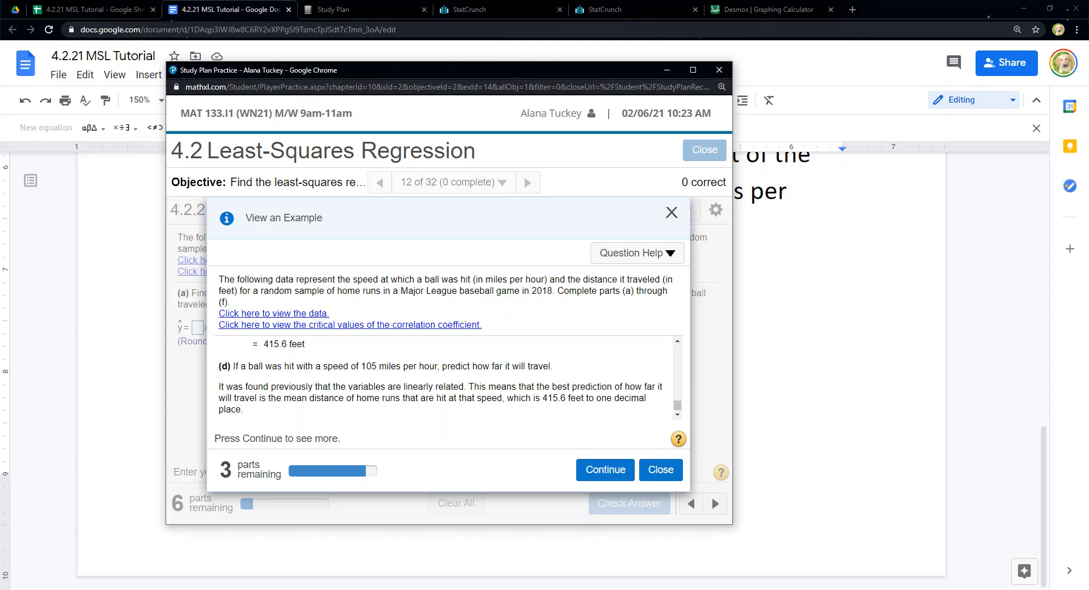
pyautogui.click(450, 325)
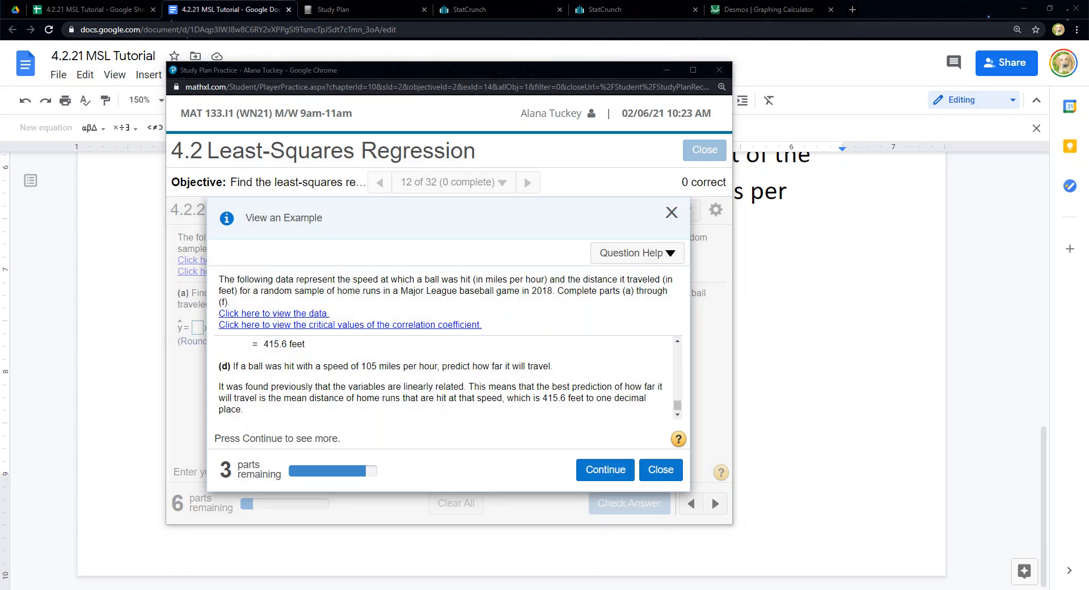
pyautogui.moveTo(464, 387); pyautogui.dragTo(493, 414)
pyautogui.click(605, 470)
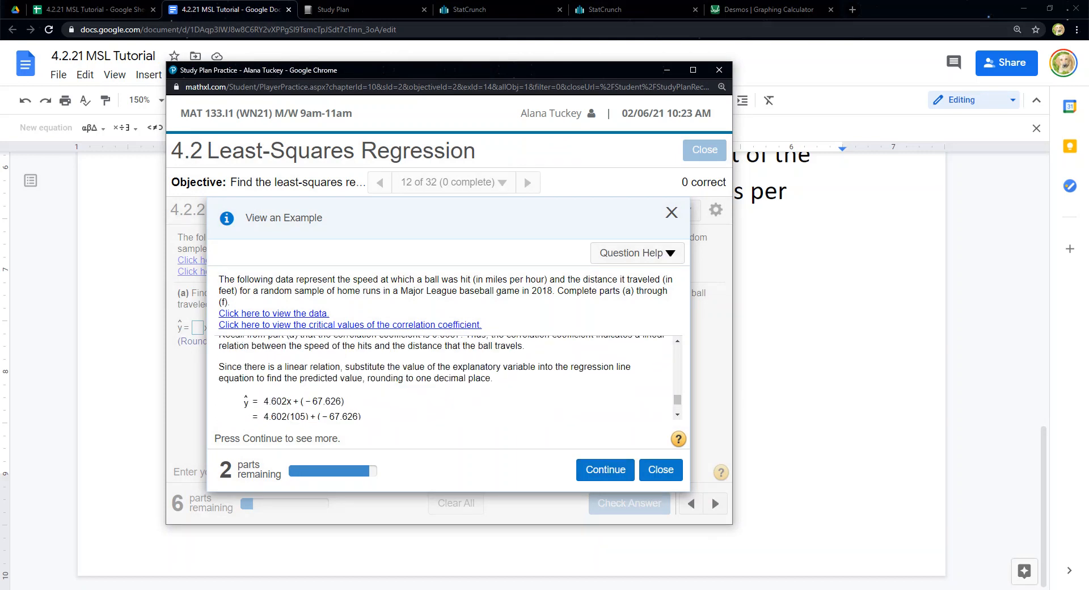
pyautogui.scroll(1, 445, 377)
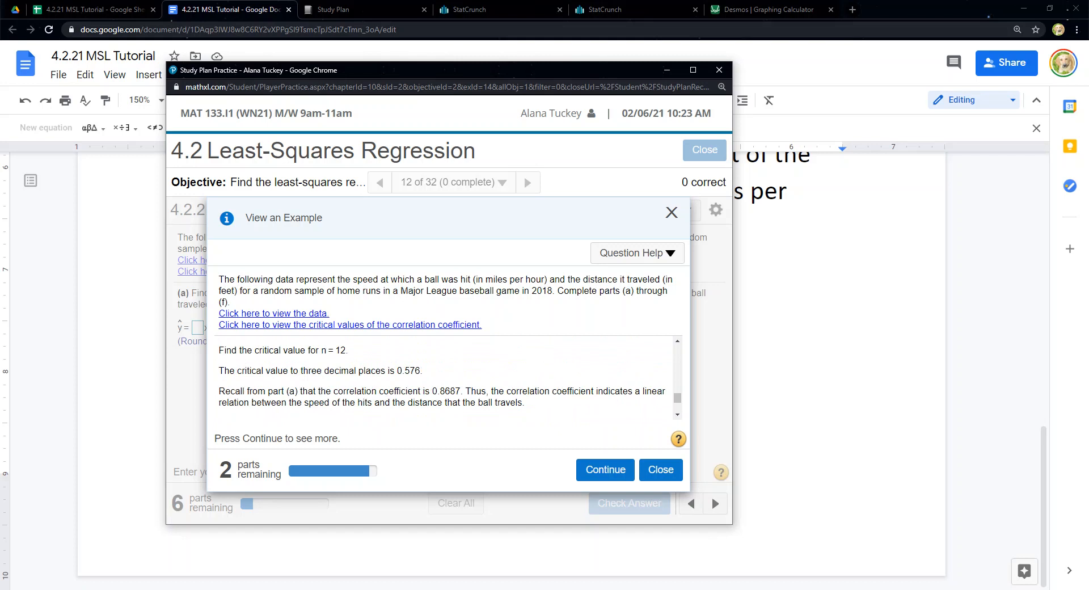
# - Switch to StatCrunch to examine the fitted line plot, and return to the empty line below the part c) equation in Google Docs
pyautogui.click(605, 7)
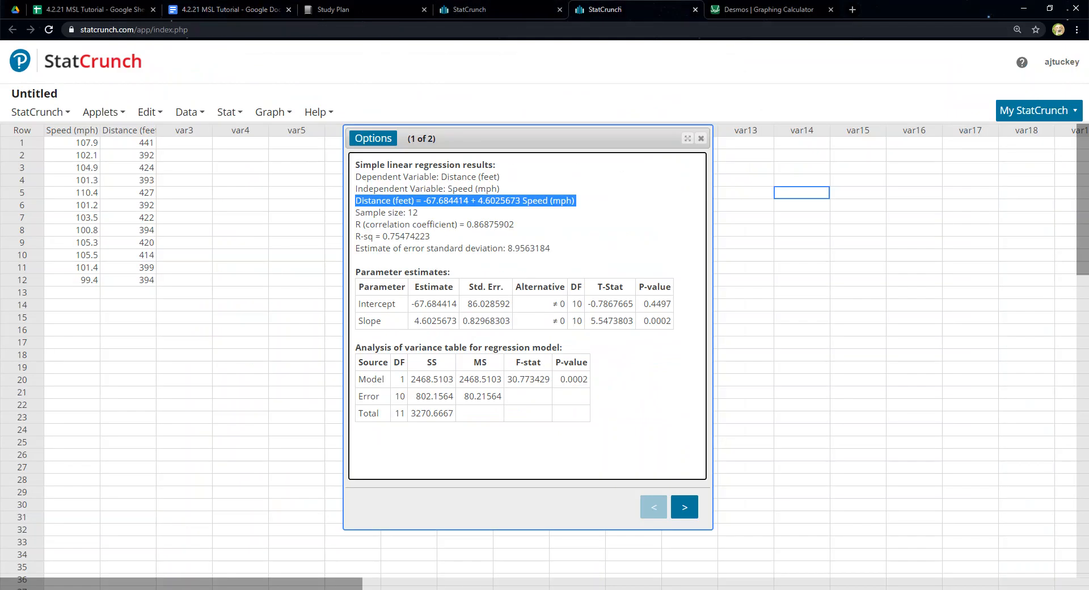
pyautogui.click(685, 507)
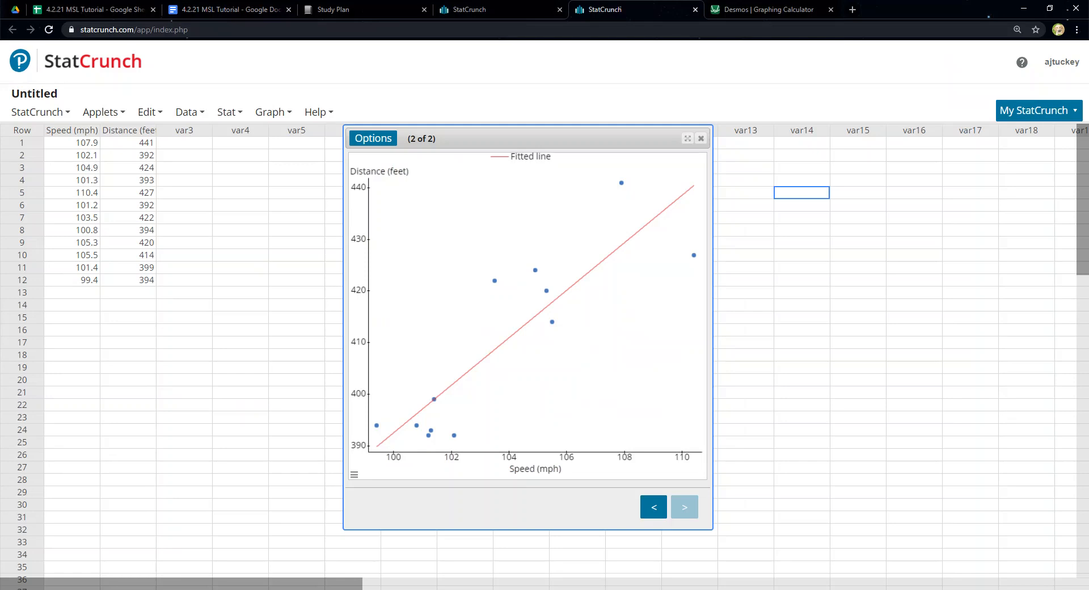
pyautogui.click(247, 9)
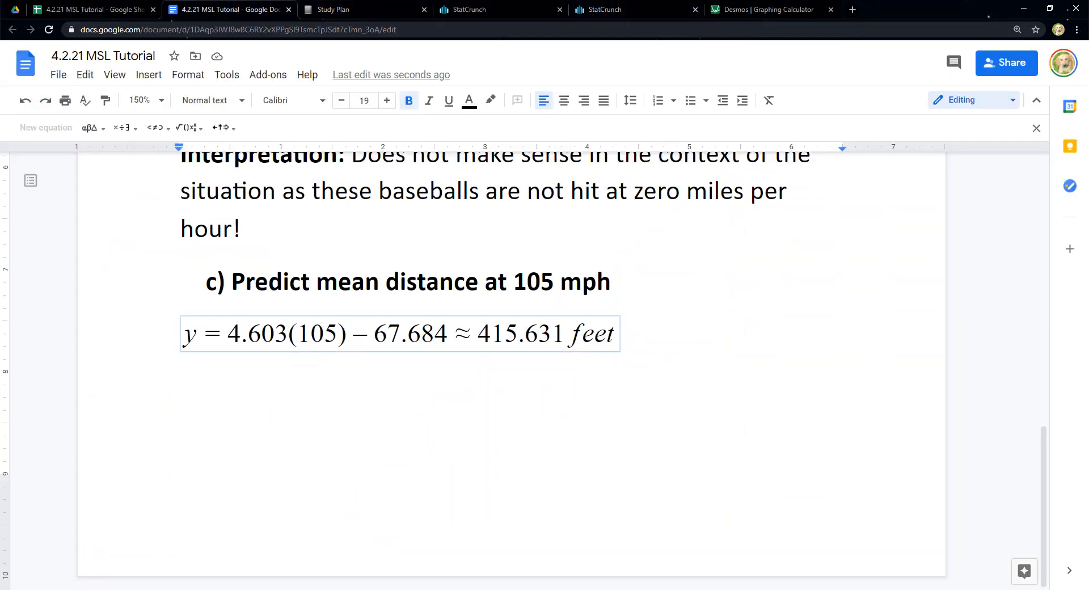
pyautogui.click(180, 386)
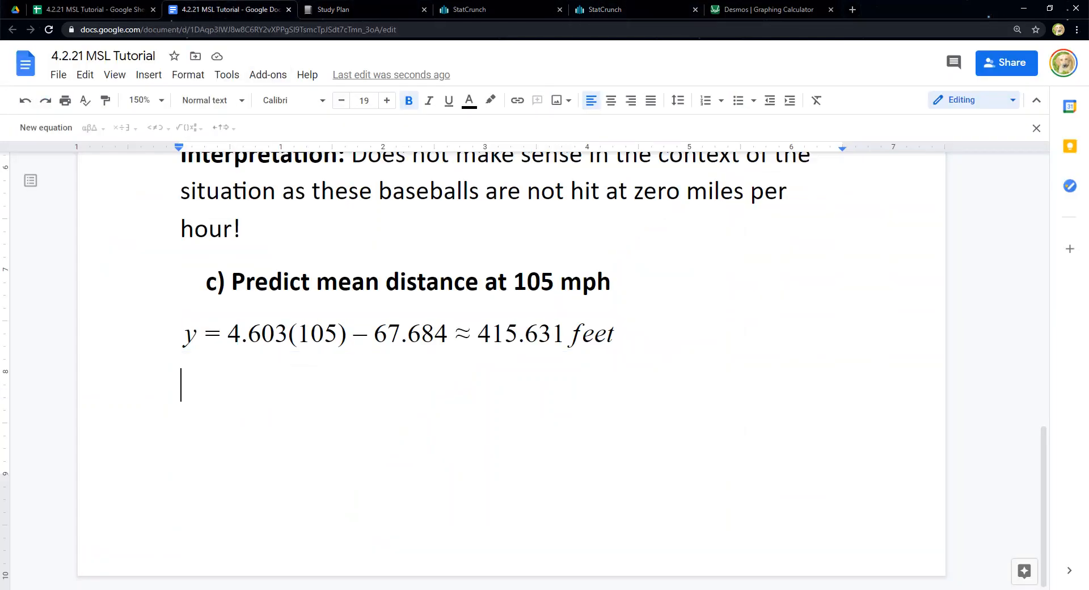
# - Add list item d) below the part c) equation, reading "Same as part c :)"
pyautogui.write('d)')
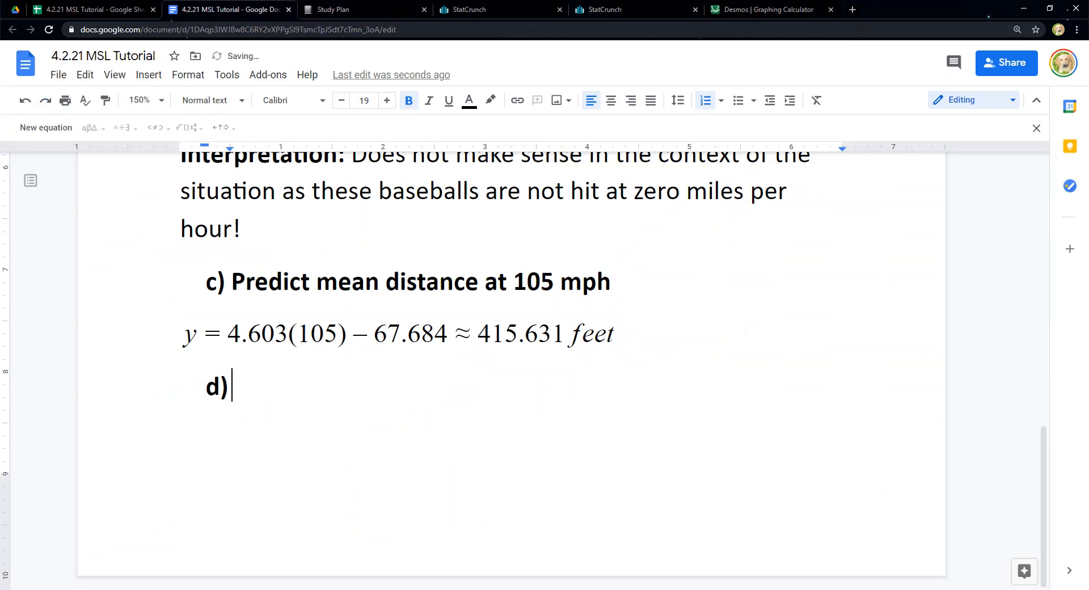
pyautogui.write(' Same as pa')
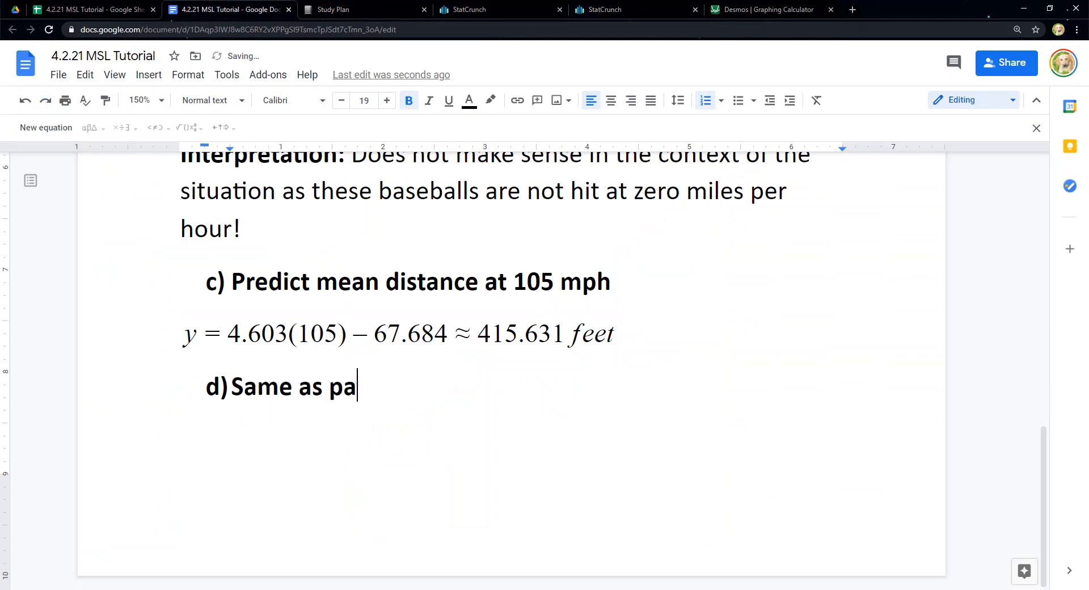
pyautogui.write('rt c :)')
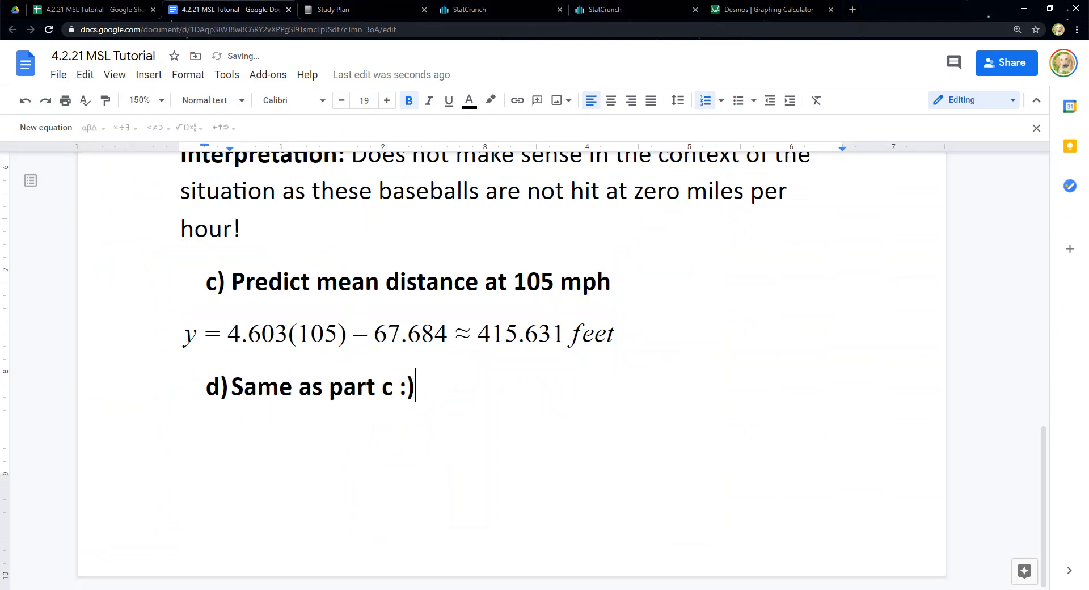
# - Add item e) asking whether Christian Yelich's 398-foot home run, hit at 106.2 mph, travelled farther than you would have predicted, with "Explain."
pyautogui.press('Return')
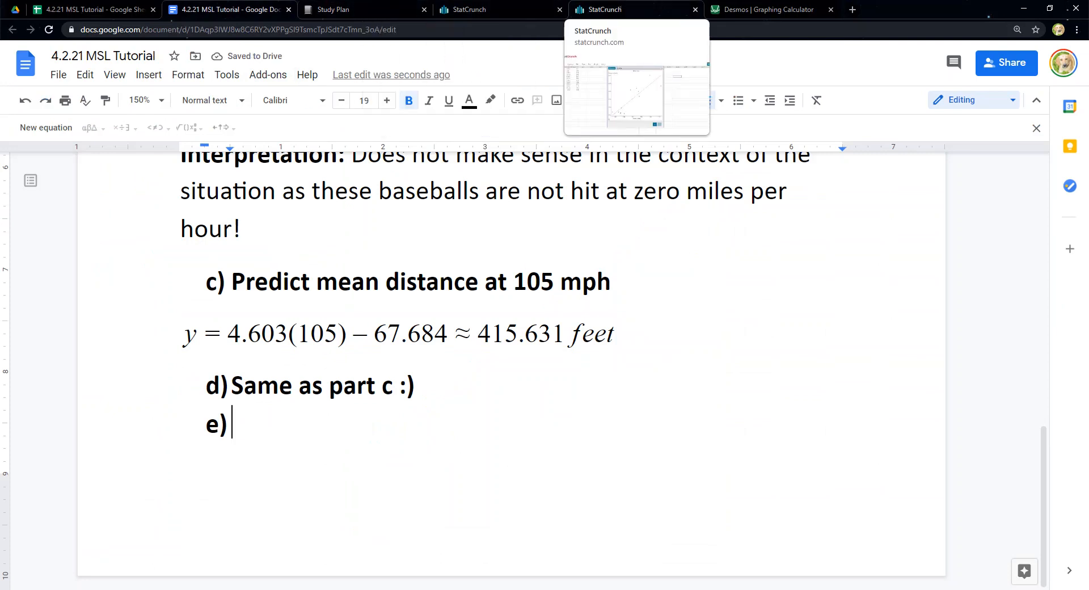
pyautogui.write('Christian Yelich hit a home run 398 feet. The speed at which the ball was hit was 106.2 mph. Did this ball travel farther than you would have predicted? Explain.')
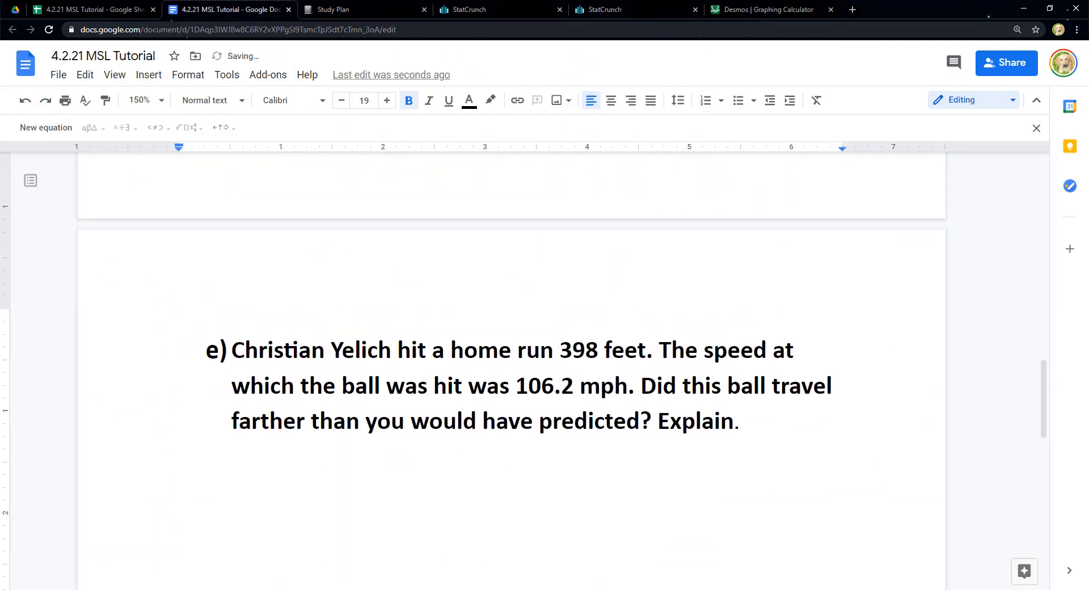
pyautogui.scroll(-1, 511, 369)
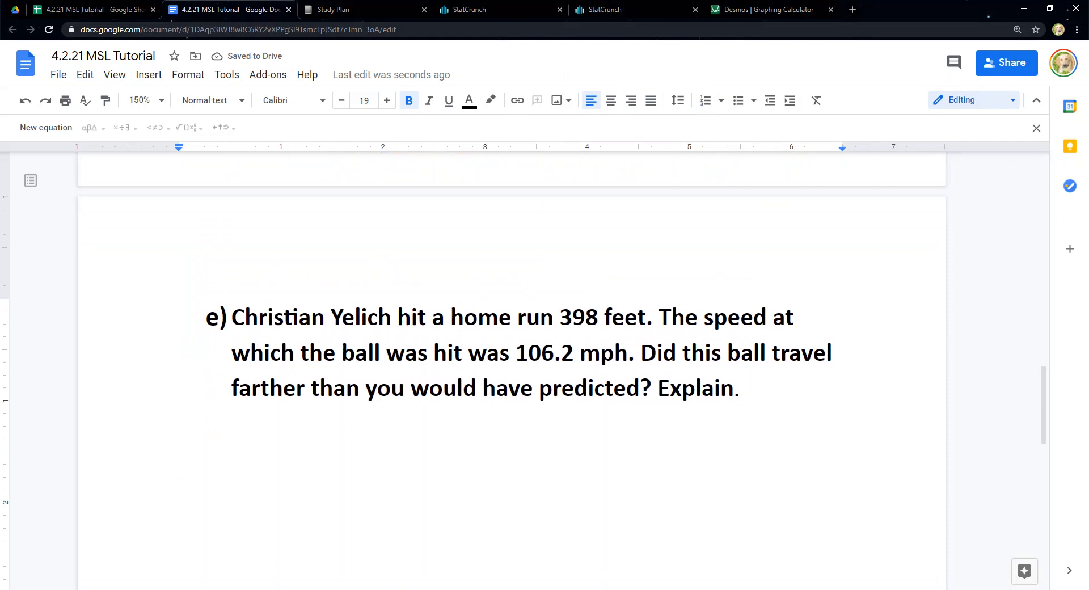
# - Review the part e) question, highlighting the home run's distance in feet and the speed at which the ball was hit
pyautogui.click(292, 316)
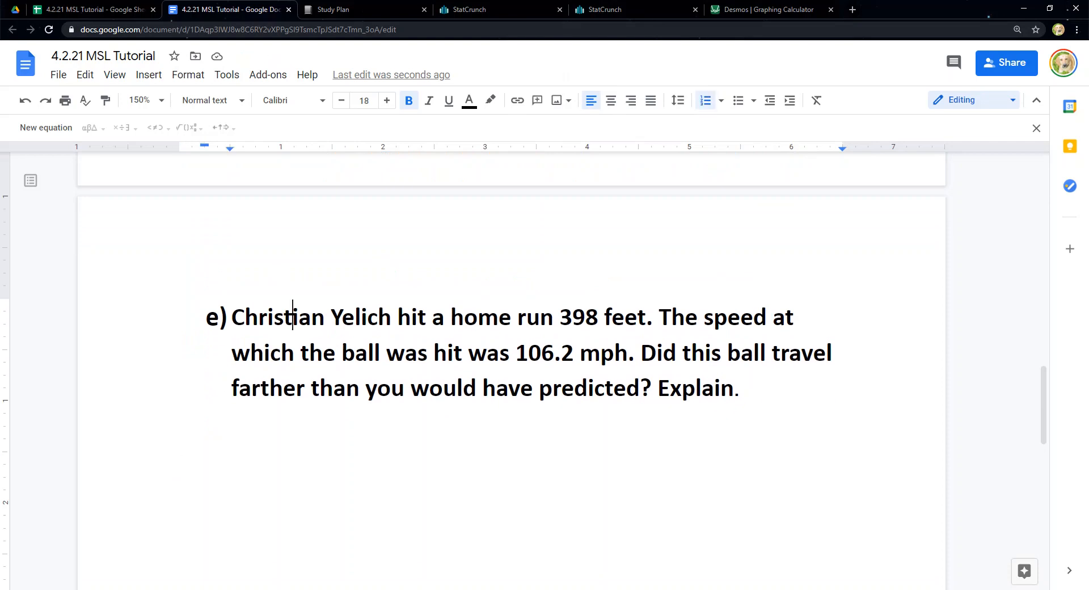
pyautogui.moveTo(258, 315); pyautogui.dragTo(639, 316)
pyautogui.click(652, 317)
pyautogui.click(462, 352)
pyautogui.moveTo(515, 352); pyautogui.dragTo(628, 353)
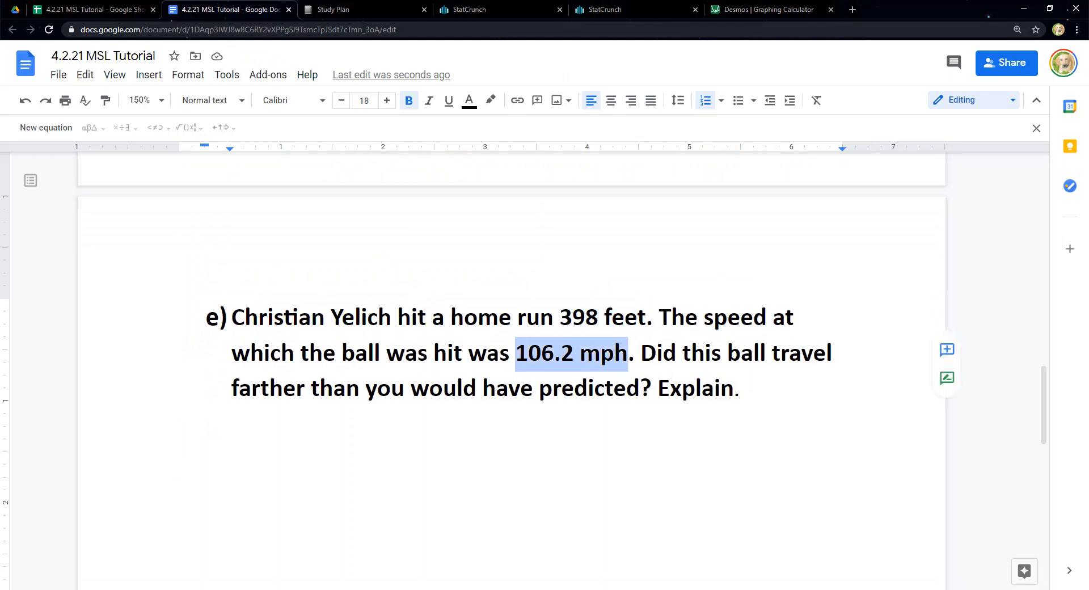
pyautogui.click(691, 354)
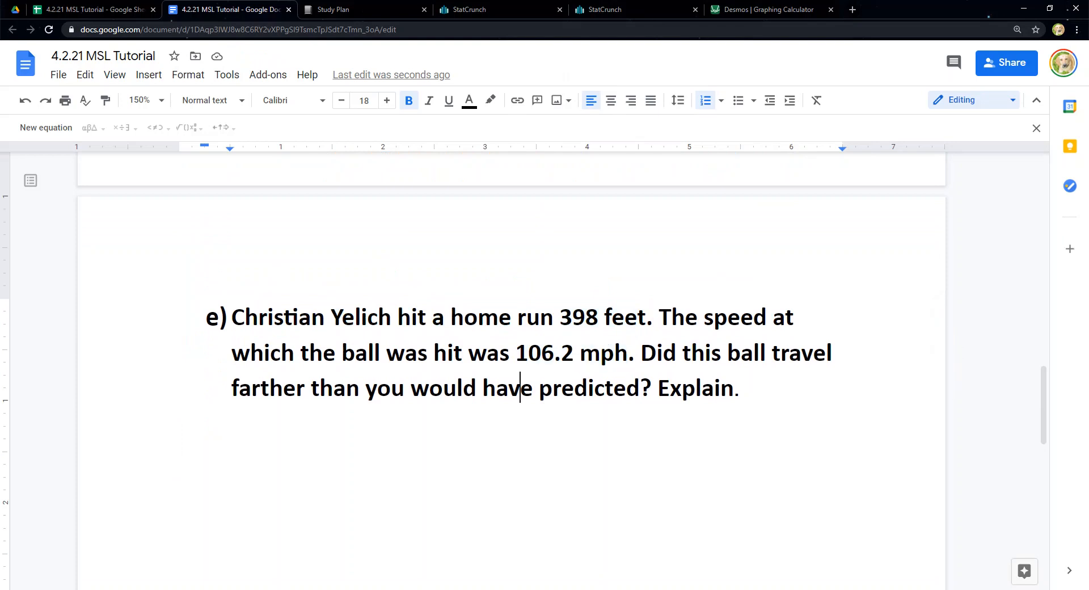
pyautogui.moveTo(574, 353); pyautogui.dragTo(515, 353)
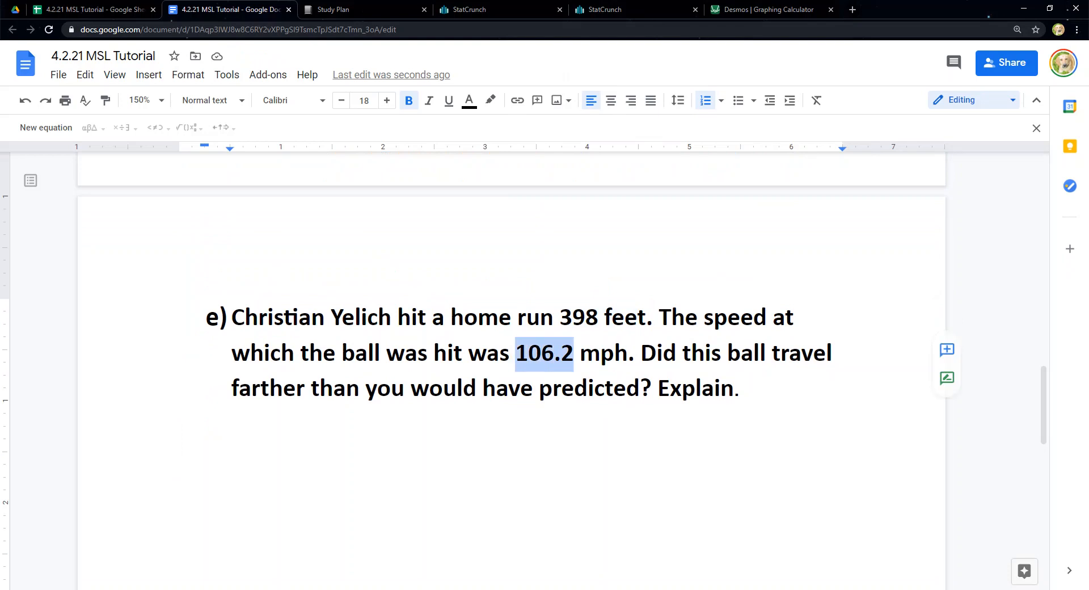
pyautogui.click(517, 316)
pyautogui.moveTo(560, 316); pyautogui.dragTo(647, 316)
pyautogui.click(598, 316)
pyautogui.moveTo(628, 353); pyautogui.dragTo(515, 353)
pyautogui.click(515, 353)
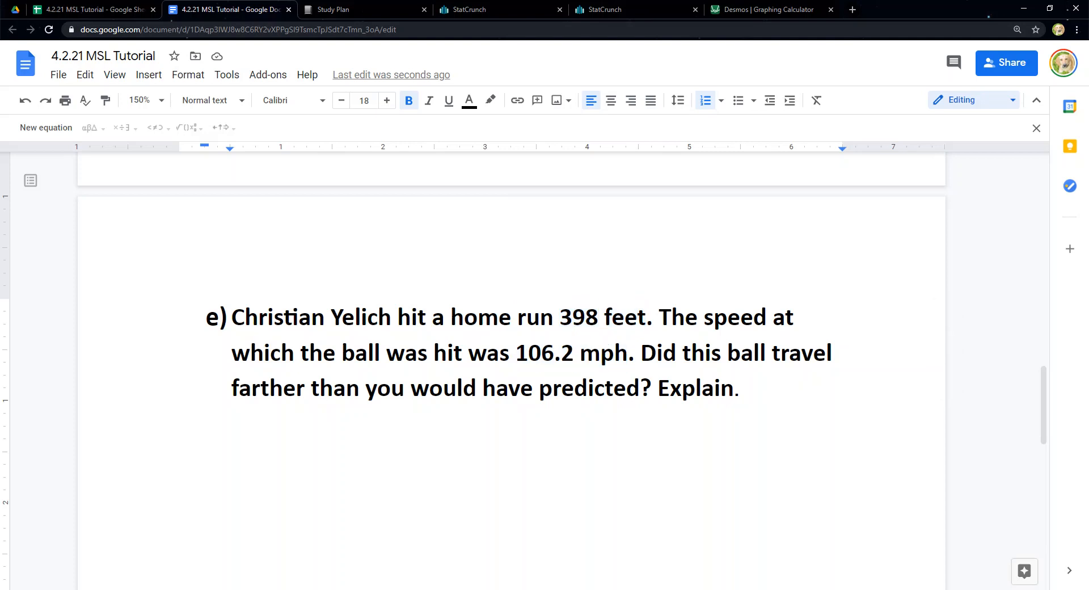
# - Copy the regression equation y = 4.603x – 67.684 from part a) and paste it on the line below the part e) question
pyautogui.scroll(5, 515, 353)
pyautogui.scroll(9, 474, 371)
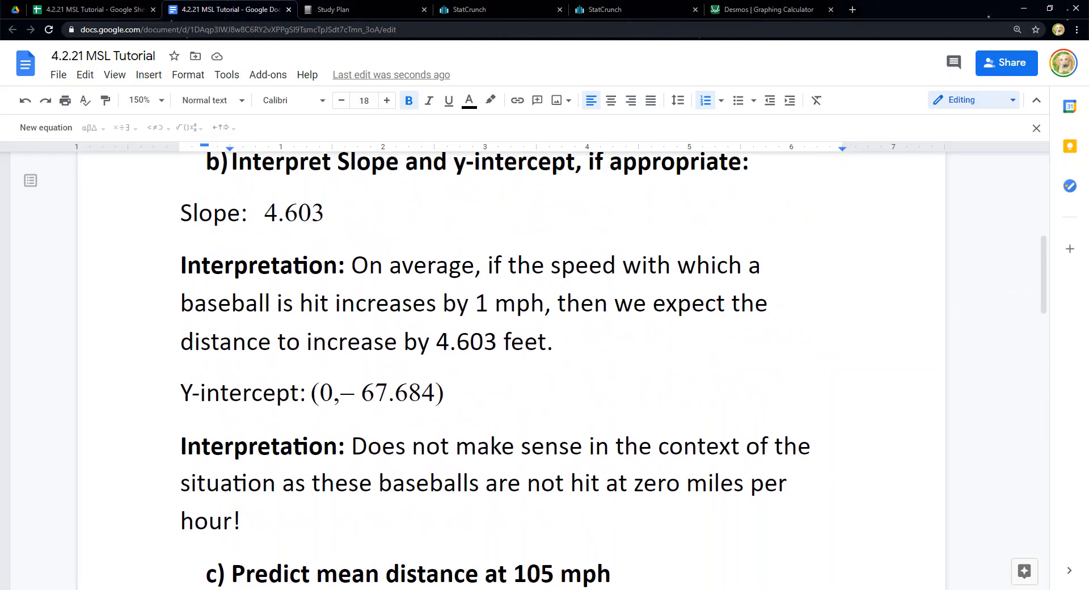
pyautogui.doubleClick(301, 339)
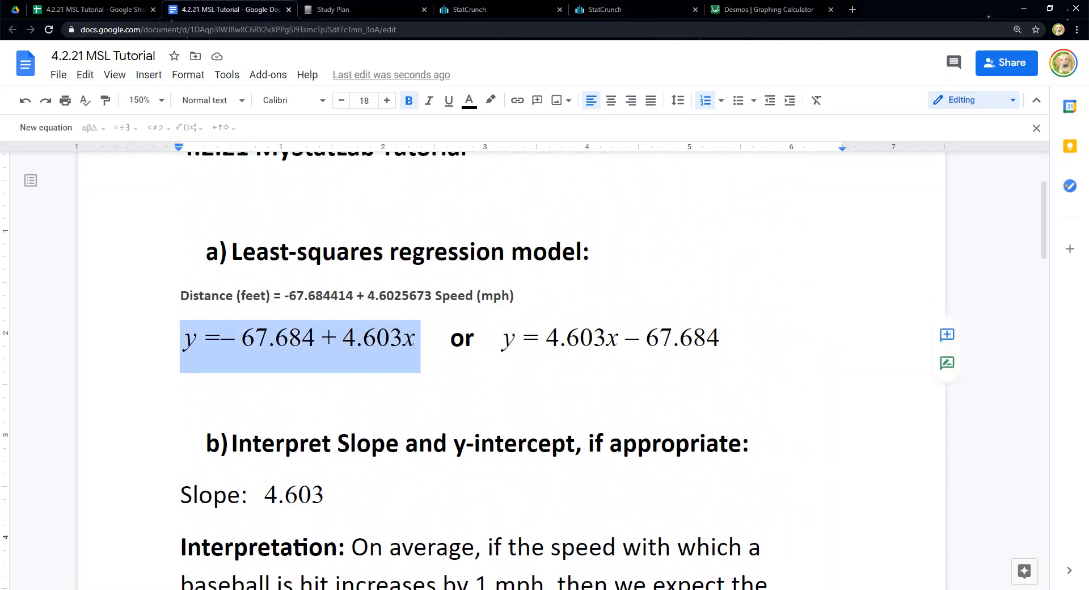
pyautogui.doubleClick(626, 339)
pyautogui.hotkey('ctrl', 'c')
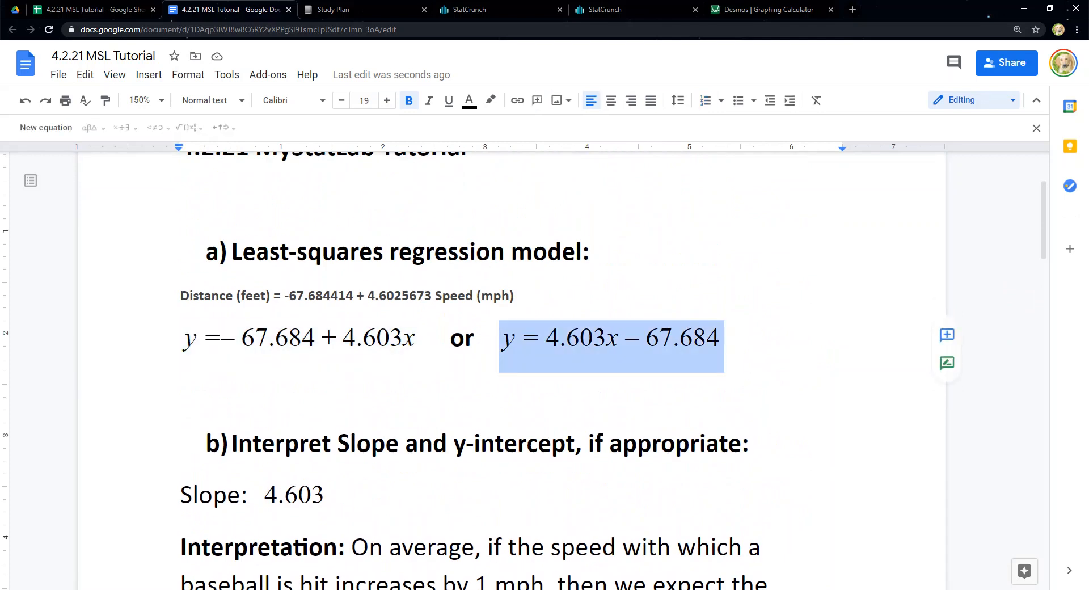
pyautogui.scroll(-20, 510, 369)
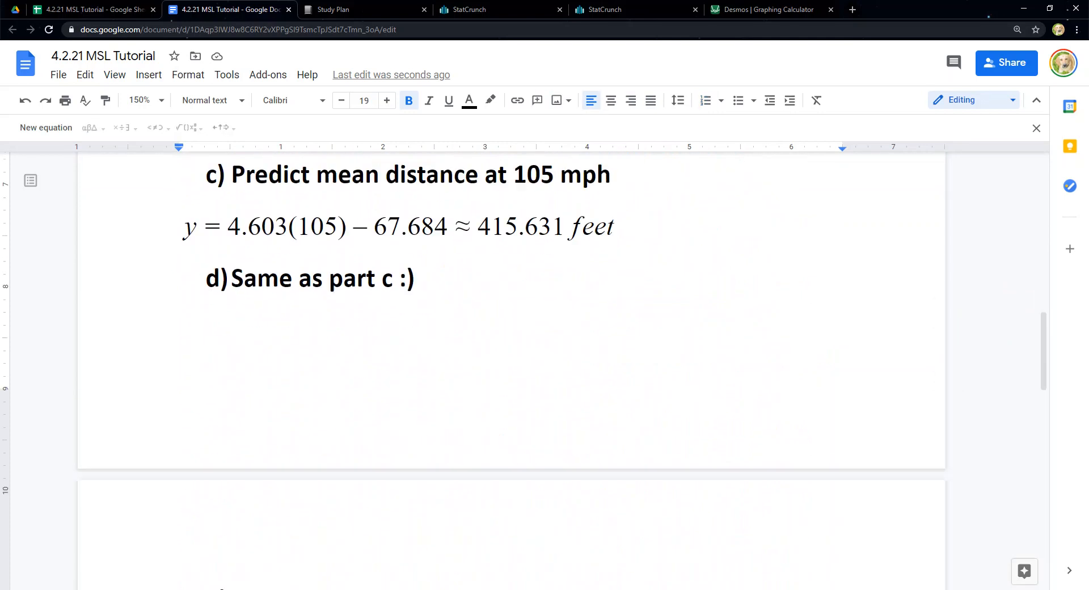
pyautogui.click(181, 325)
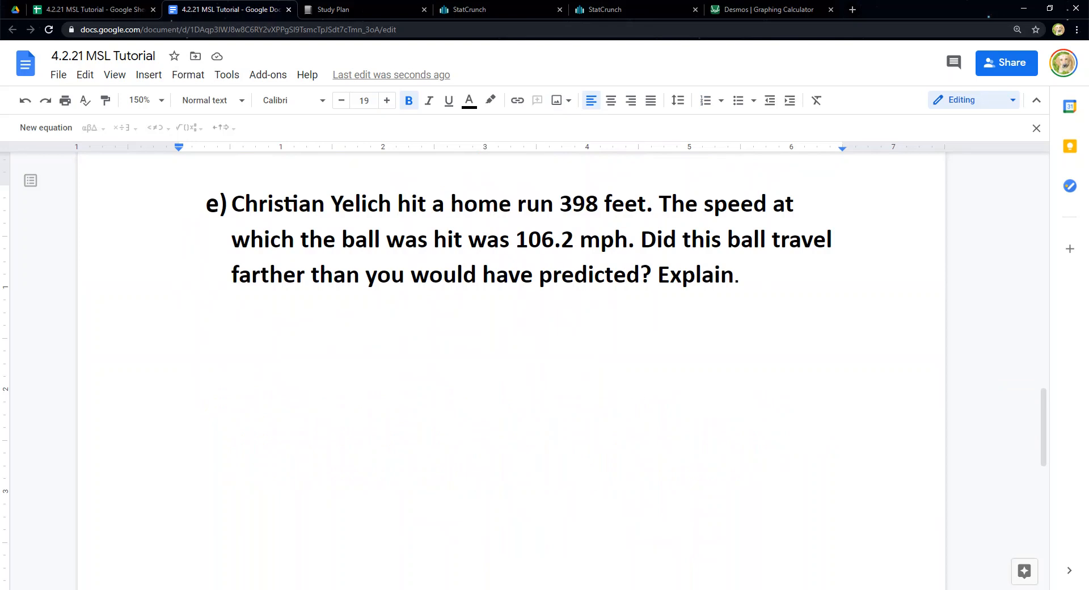
pyautogui.hotkey('ctrl', 'v')
# - Replace x with (106.2) in the part e) equation and append an equals sign after 67.684
pyautogui.click(306, 327)
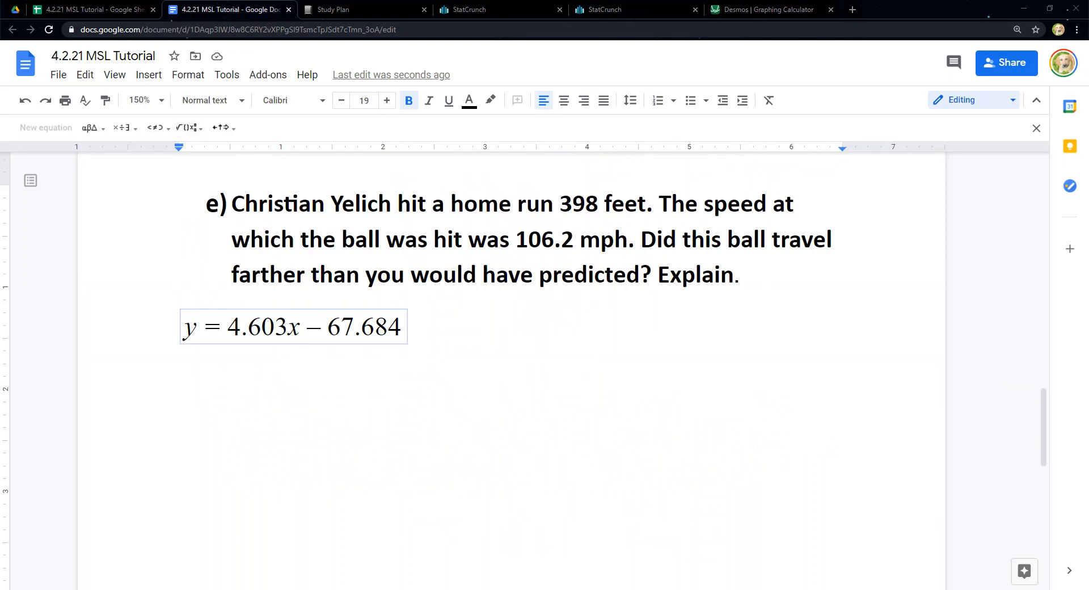
pyautogui.press('BackSpace')
pyautogui.write('(106.2)')
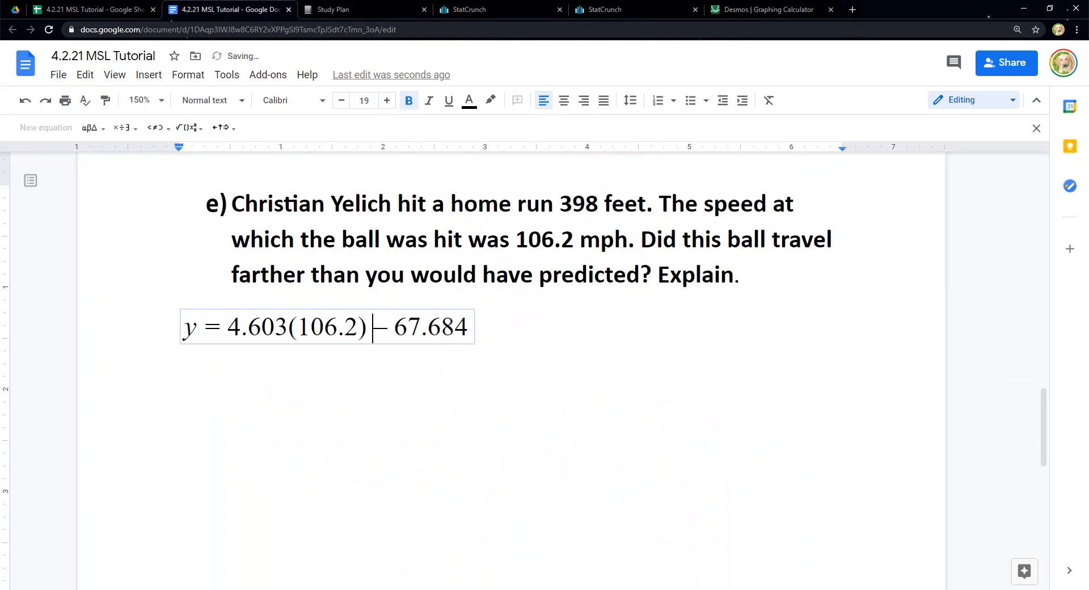
pyautogui.click(469, 327)
pyautogui.write('=')
# - Switch to Desmos, change the expression to 4.603(106.2) – 67.684 and copy its result
pyautogui.click(768, 9)
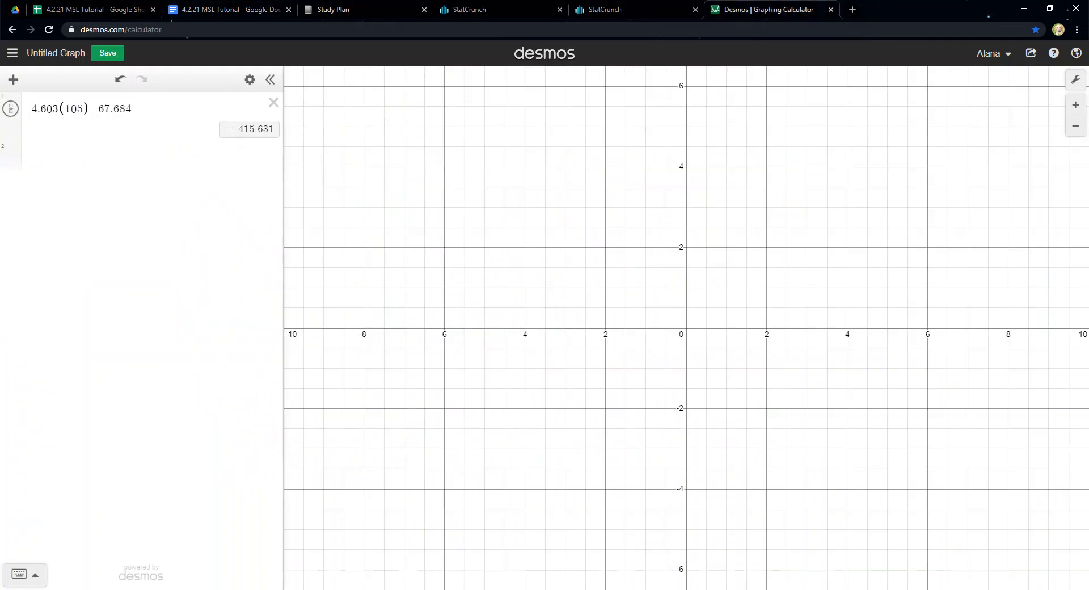
pyautogui.moveTo(83, 109); pyautogui.dragTo(76, 109)
pyautogui.write('6.2')
pyautogui.moveTo(64, 109); pyautogui.dragTo(92, 109)
pyautogui.press('Return')
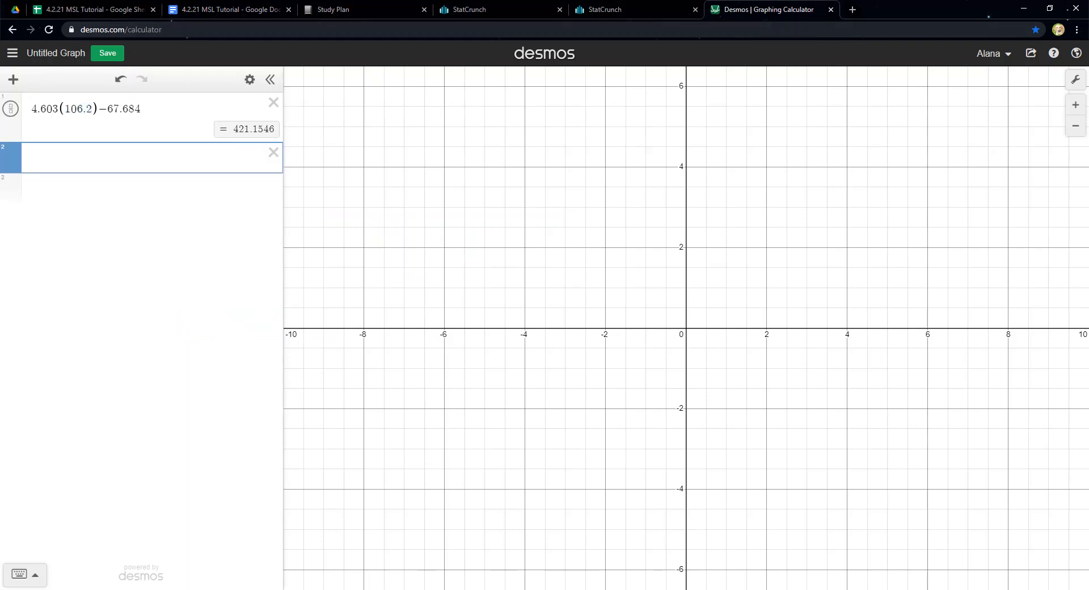
pyautogui.moveTo(233, 129); pyautogui.dragTo(263, 128)
pyautogui.hotkey('ctrl', 'c')
# - Return to the Google Docs document and complete the part e) equation with the copied result as 421.15 ft
pyautogui.click(93, 10)
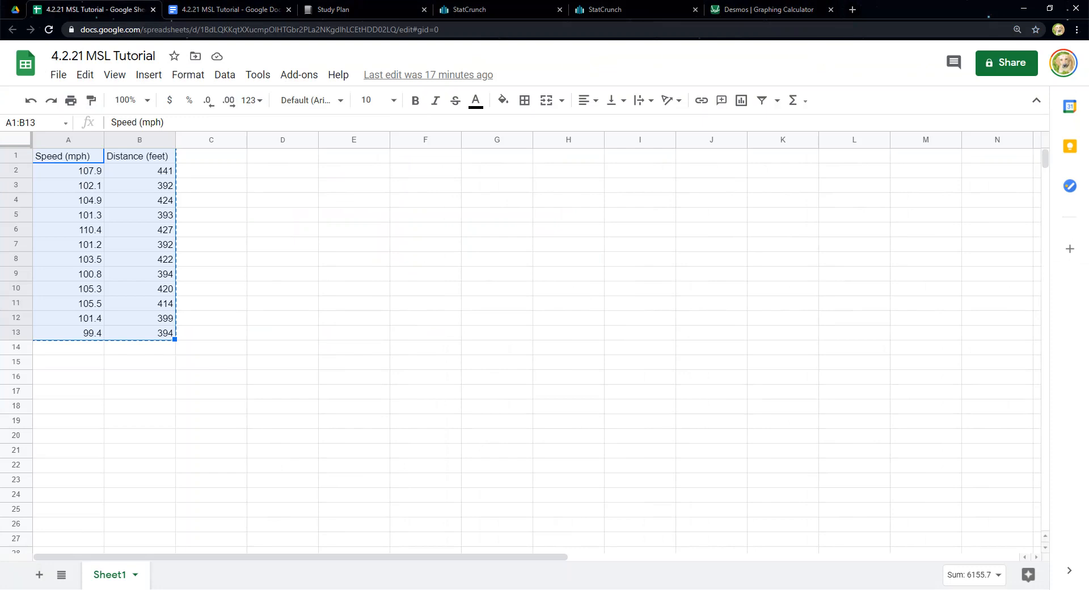
pyautogui.click(229, 9)
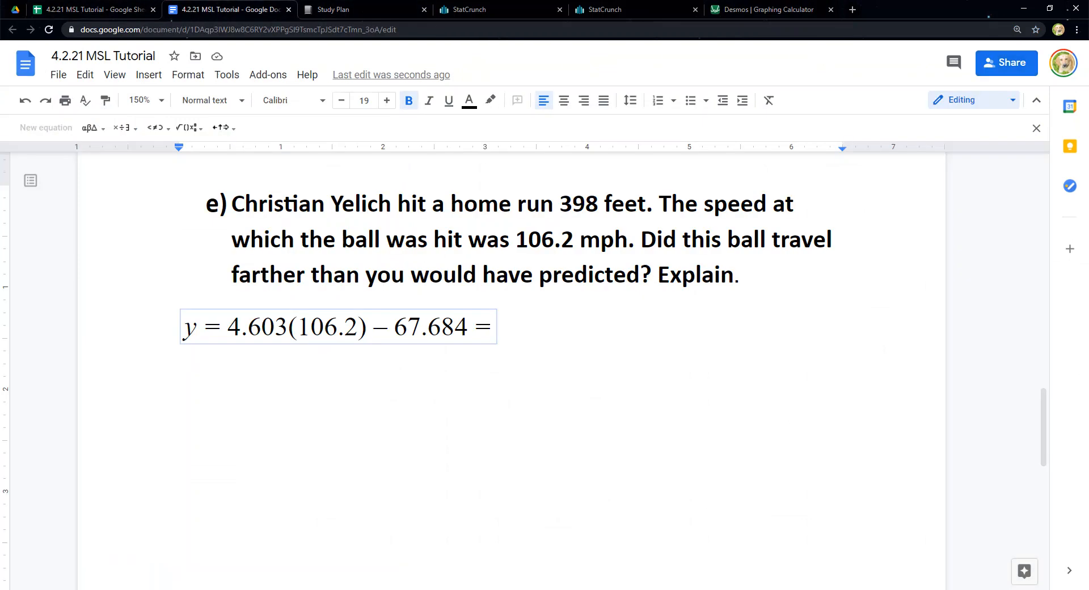
pyautogui.hotkey('ctrl', 'v')
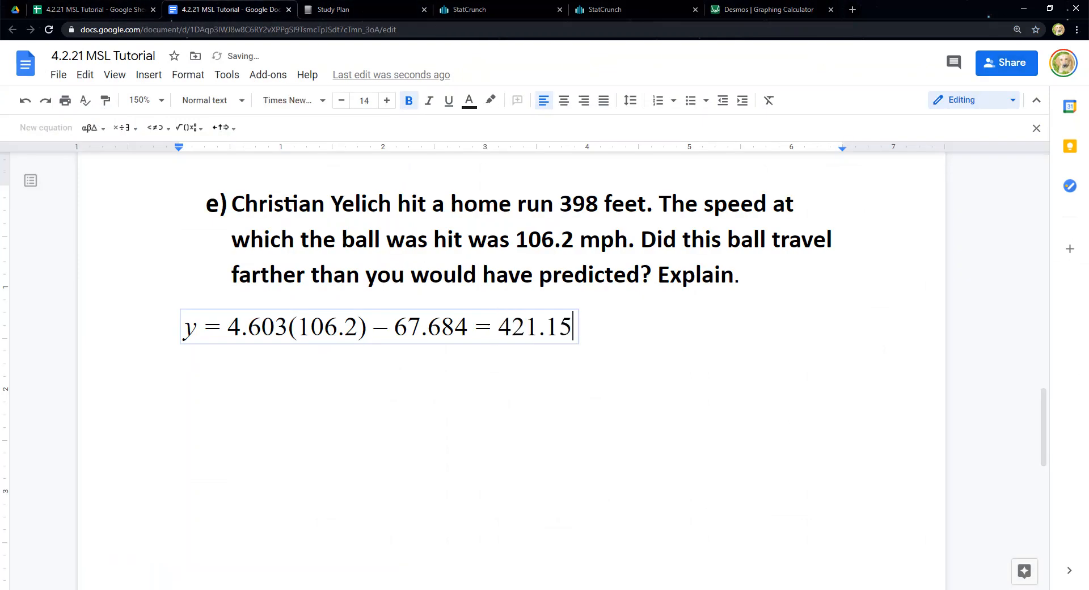
pyautogui.write('ft')
# - Insert the label "Expected/Prediction:" in front of the part e) equation
pyautogui.click(455, 327)
pyautogui.click(597, 327)
pyautogui.click(185, 327)
pyautogui.press('Left')
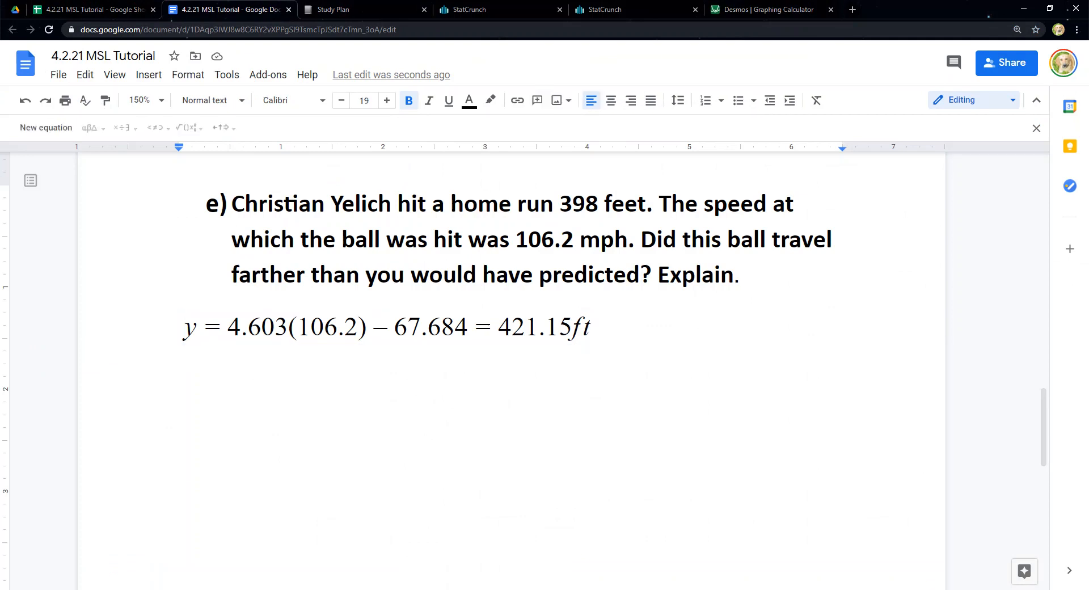
pyautogui.write('Es')
pyautogui.press('BackSpace')
pyautogui.write('xpected"')
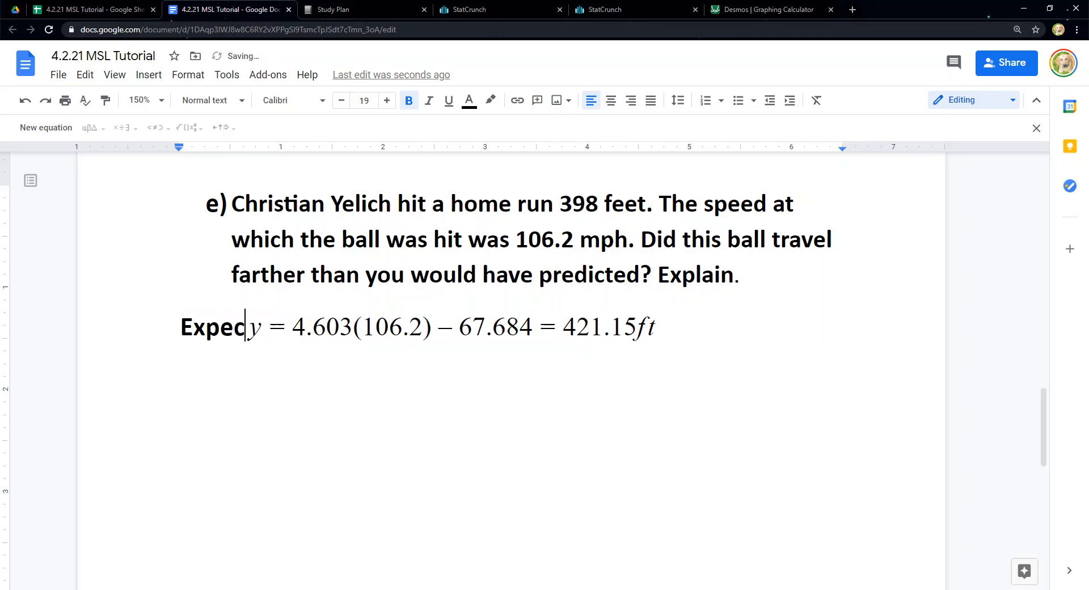
pyautogui.press('BackSpace')
pyautogui.write('/Prediction')
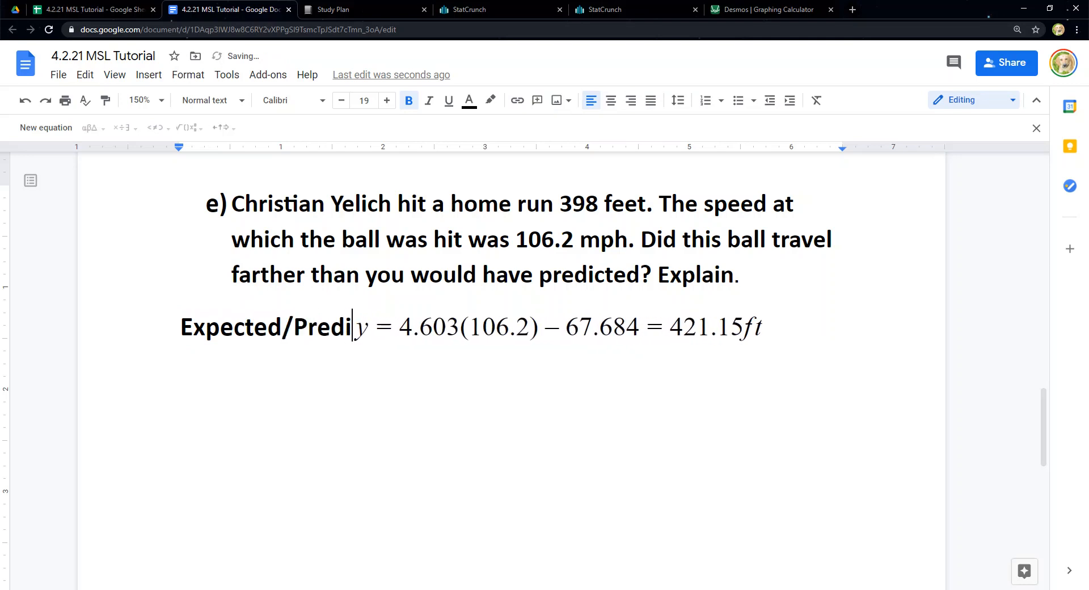
pyautogui.write(':')
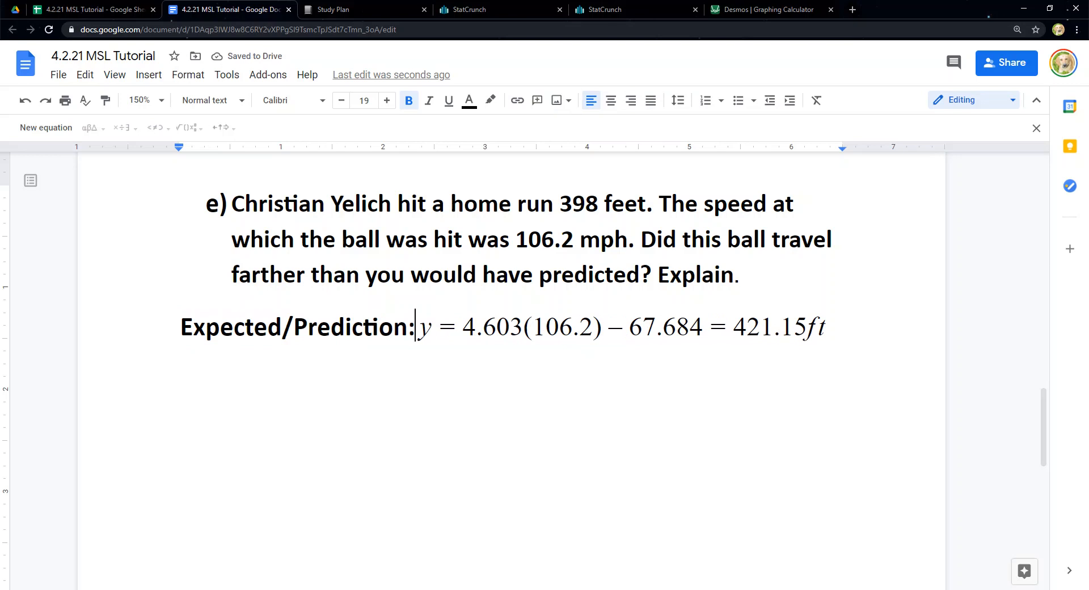
# - Remove the bold formatting from the "Expected/Prediction:" label
pyautogui.press('Home')
pyautogui.hotkey('ctrl', 'shift', 'Right')
pyautogui.hotkey('ctrl', 'shift', 'Right')
pyautogui.hotkey('ctrl', 'shift', 'Right')
pyautogui.hotkey('ctrl', 'shift', 'Right')
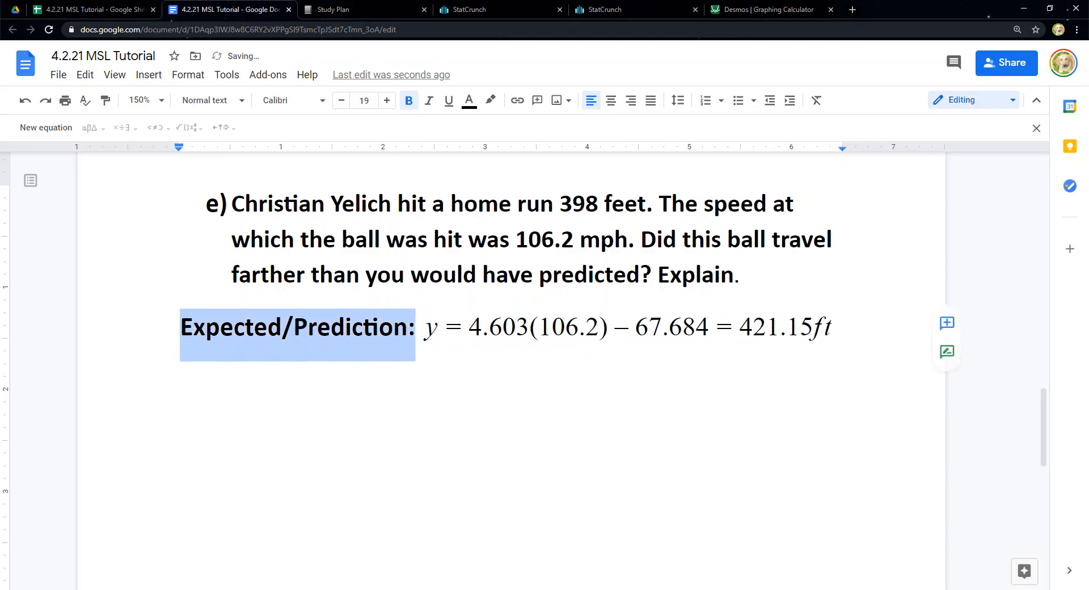
pyautogui.hotkey('ctrl', 'b')
pyautogui.press('Left')
pyautogui.press('Left')
pyautogui.press('Left')
pyautogui.press('Left')
pyautogui.press('Left')
pyautogui.press('Left')
pyautogui.press('Left')
pyautogui.press('Left')
pyautogui.press('Left')
pyautogui.press('Left')
pyautogui.press('Left')
pyautogui.press('Left')
pyautogui.press('Left')
pyautogui.press('Left')
pyautogui.press('Left')
pyautogui.press('Left')
pyautogui.press('Left')
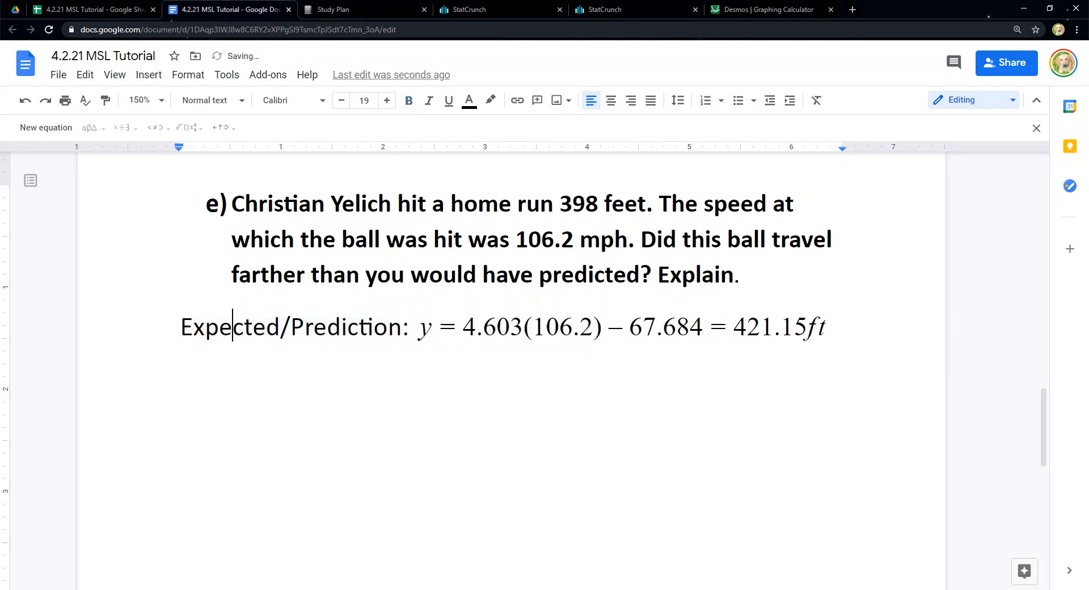
# - Add the line "Actual/Real Life: 398 ft" below the prediction equation in non-bold text
pyautogui.press('End')
pyautogui.press('Return')
pyautogui.write('Actual/R')
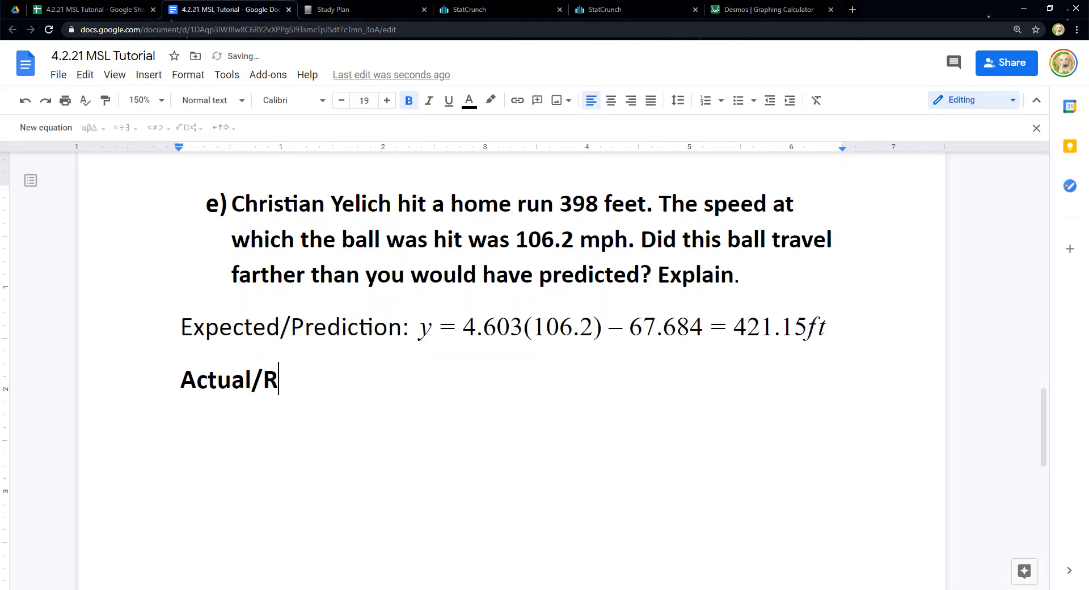
pyautogui.write('eal Life: 398')
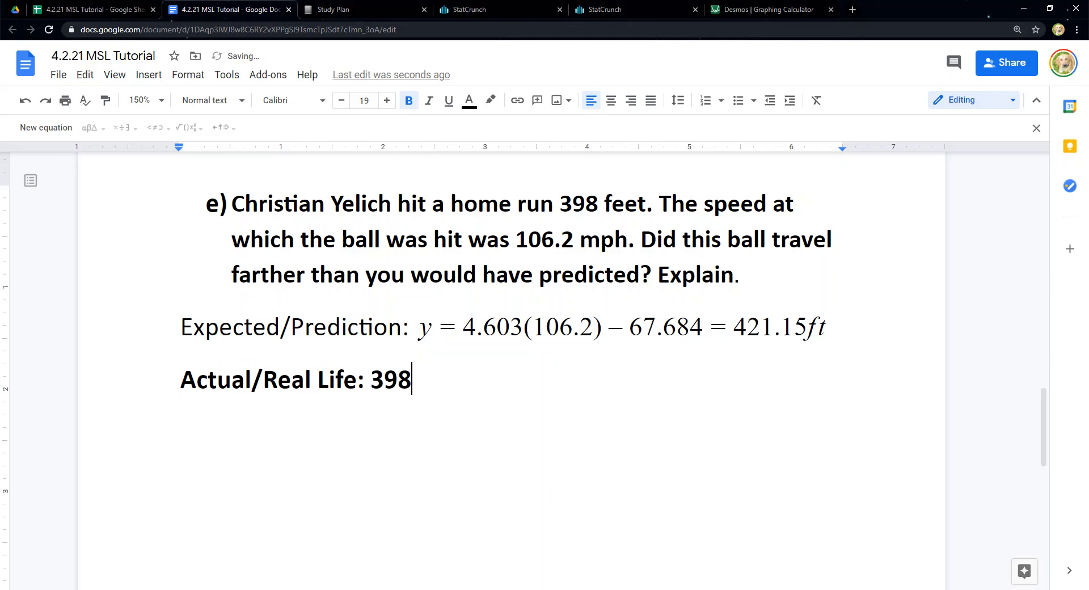
pyautogui.write(' ft')
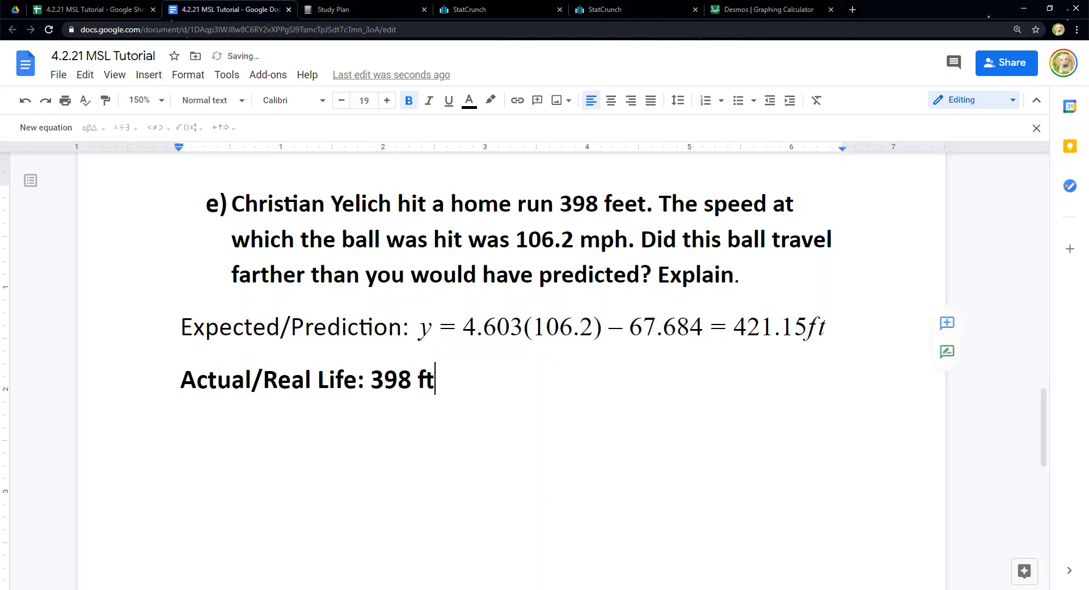
pyautogui.hotkey('shift', 'Home')
pyautogui.hotkey('ctrl', 'b')
pyautogui.press('End')
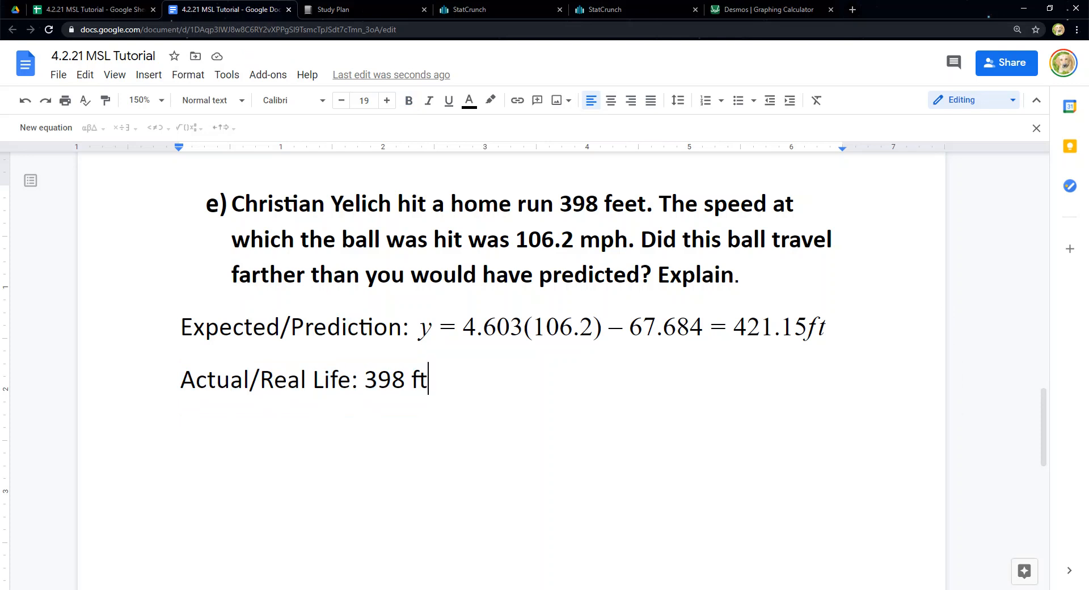
# - Highlight the predicted distance in the equation and the actual distance below it to compare the two
pyautogui.click(734, 328)
pyautogui.moveTo(734, 328); pyautogui.dragTo(794, 328)
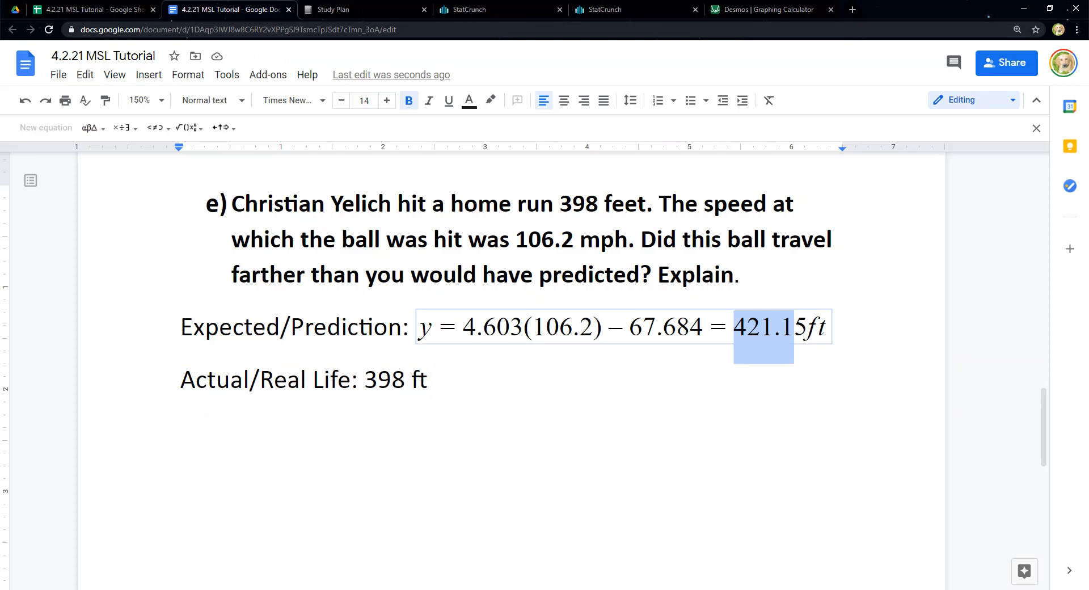
pyautogui.click(428, 380)
pyautogui.moveTo(419, 380); pyautogui.dragTo(365, 380)
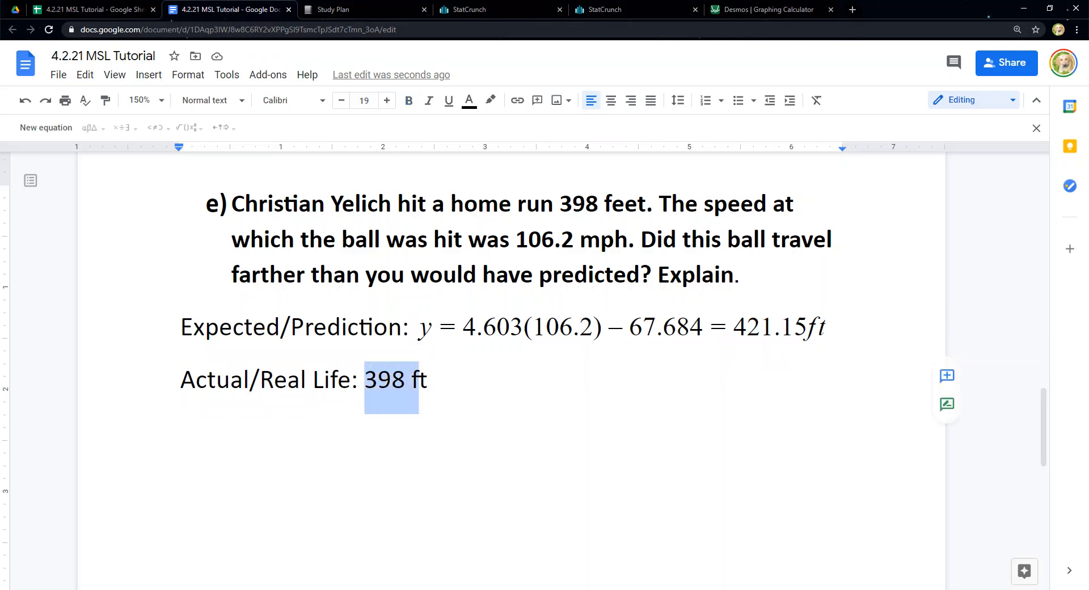
# - Add an empty line below the "Actual/Real Life: 398 ft" line
pyautogui.doubleClick(435, 380)
pyautogui.click(196, 380)
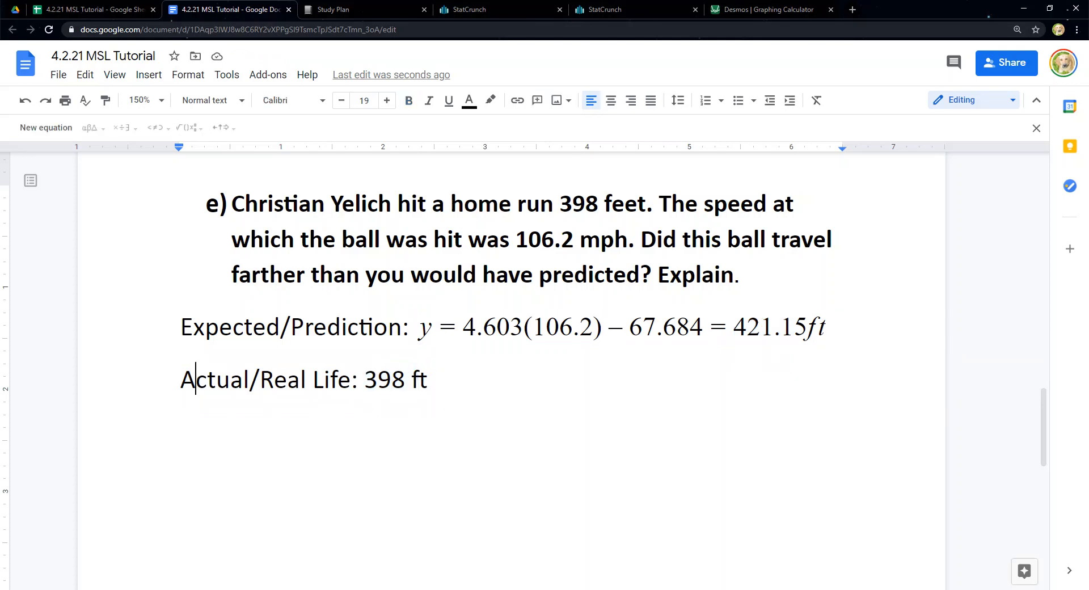
pyautogui.click(428, 380)
pyautogui.press('Return')
# - Review the distance and speed given in question e) and compare the actual distance with the predicted one in the equation
pyautogui.click(585, 203)
pyautogui.click(561, 240)
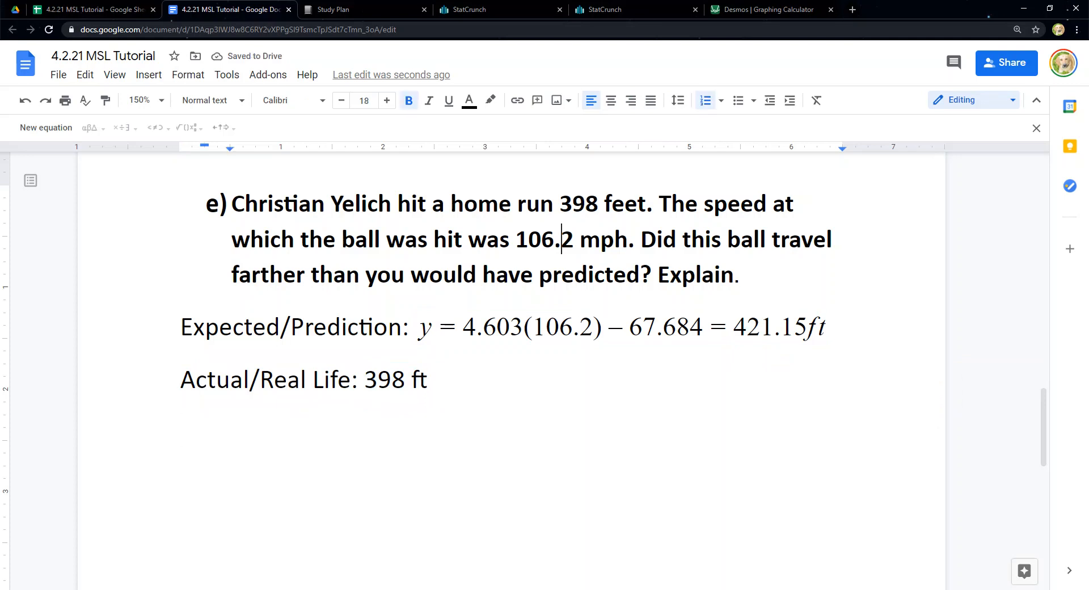
pyautogui.moveTo(429, 382); pyautogui.dragTo(378, 381)
pyautogui.click(832, 328)
pyautogui.moveTo(818, 327); pyautogui.dragTo(734, 327)
pyautogui.click(429, 380)
pyautogui.click(301, 380)
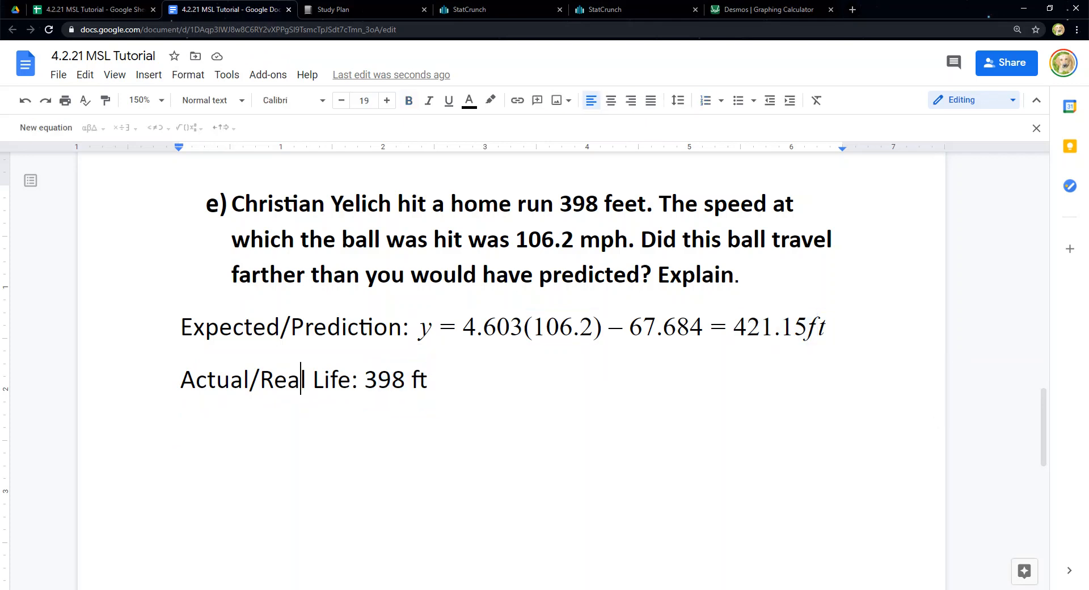
pyautogui.click(780, 327)
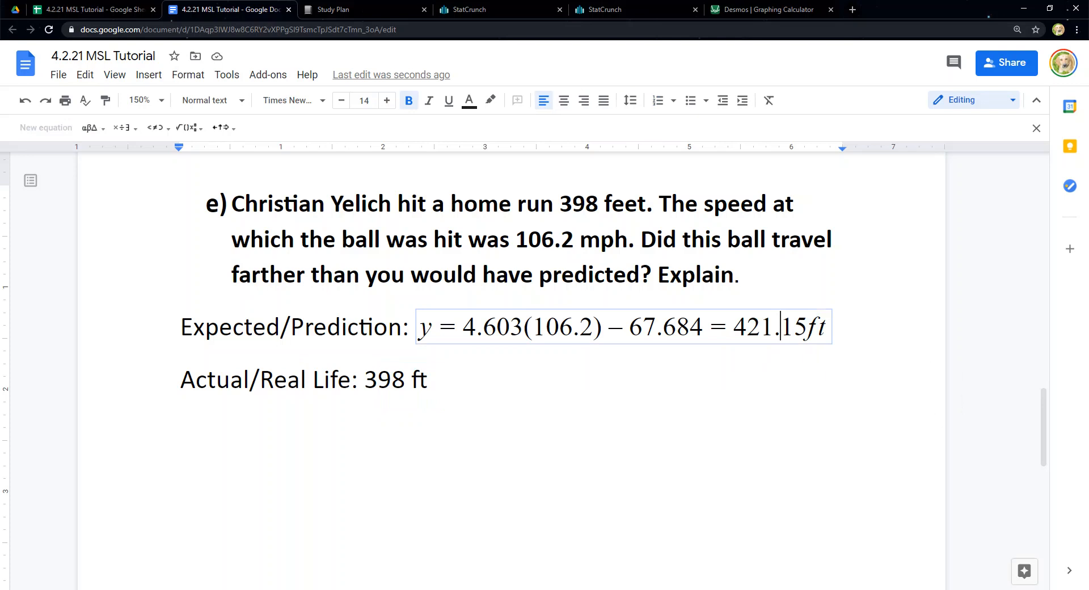
# - Write the conclusion "In our case: the ball traveled not as far as we predicted" on the empty line below the actual distance
pyautogui.click(182, 430)
pyautogui.write('In our cour')
pyautogui.press('BackSpace')
pyautogui.press('BackSpace')
pyautogui.press('BackSpace')
pyautogui.write('ase: th')
pyautogui.write('e va')
pyautogui.press('BackSpace')
pyautogui.press('BackSpace')
pyautogui.write('ball traveled ')
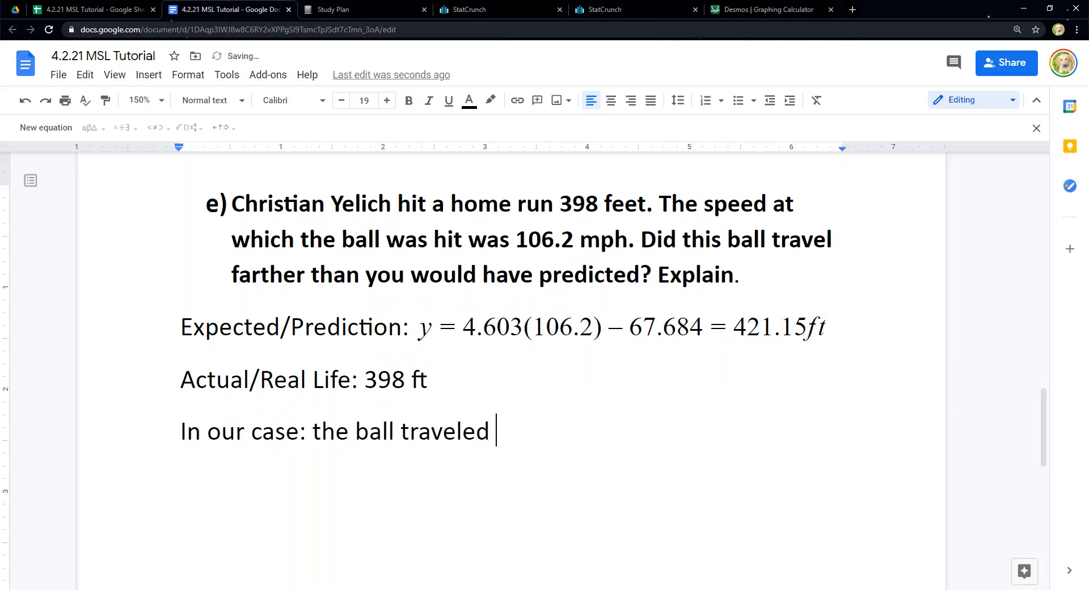
pyautogui.write('not as far as we predicted')
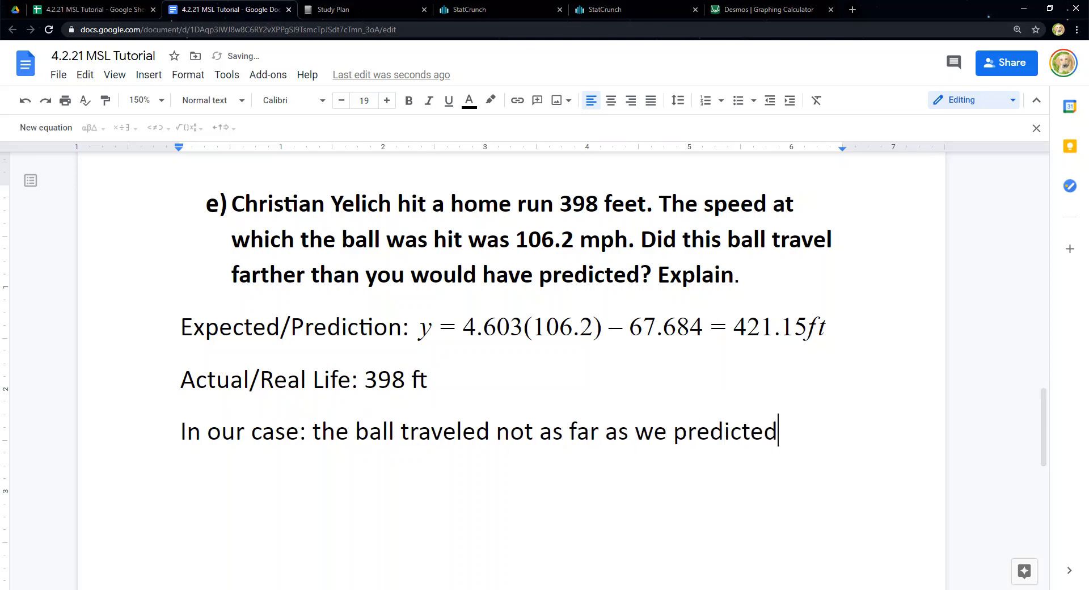
# - Capitalize the word "the" after "In our case:" in the conclusion
pyautogui.moveTo(322, 431); pyautogui.dragTo(313, 431)
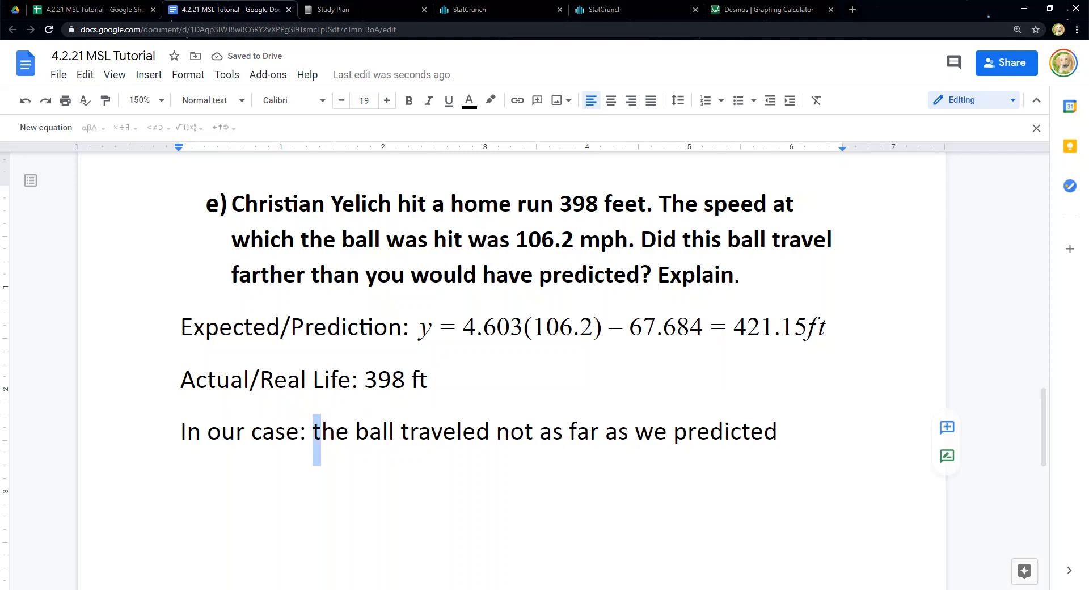
pyautogui.write('T')
pyautogui.click(782, 431)
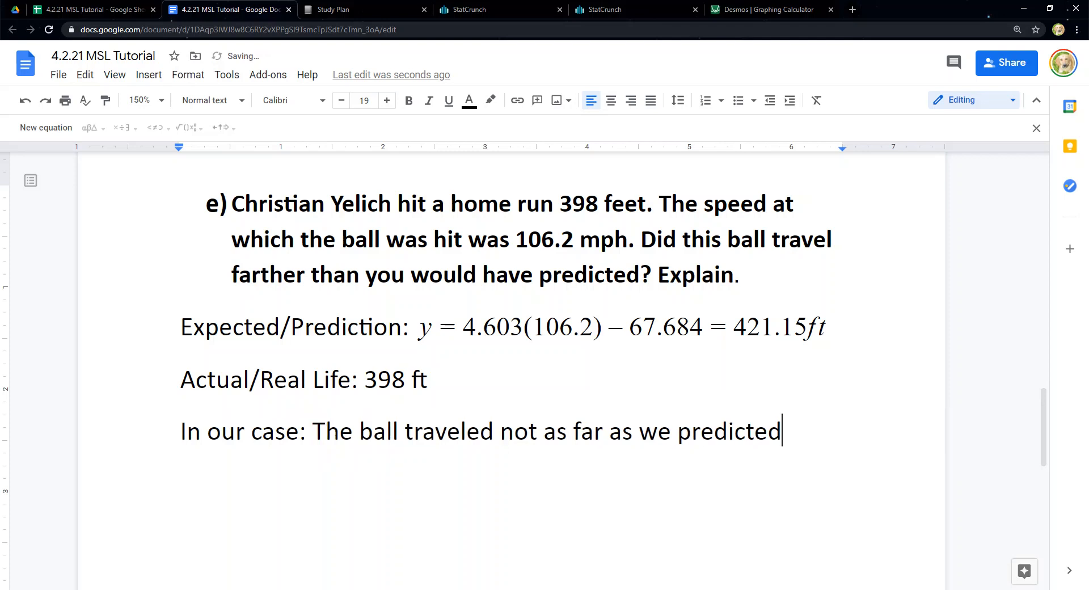
# - Start list item f) below the conclusion by pasting the first word copied from question e) as a placeholder
pyautogui.press('Return')
pyautogui.moveTo(245, 204)
pyautogui.mouseDown()
pyautogui.moveTo(330, 204)
pyautogui.moveTo(231, 205)
pyautogui.mouseUp()
pyautogui.hotkey('ctrl', 'c')
pyautogui.click(182, 482)
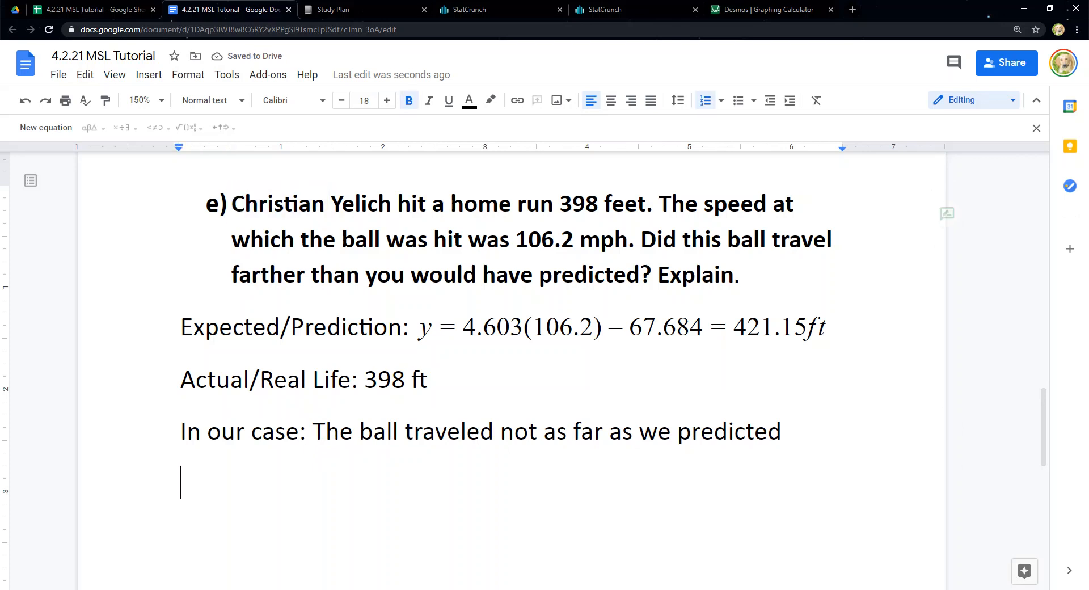
pyautogui.hotkey('ctrl', 'v')
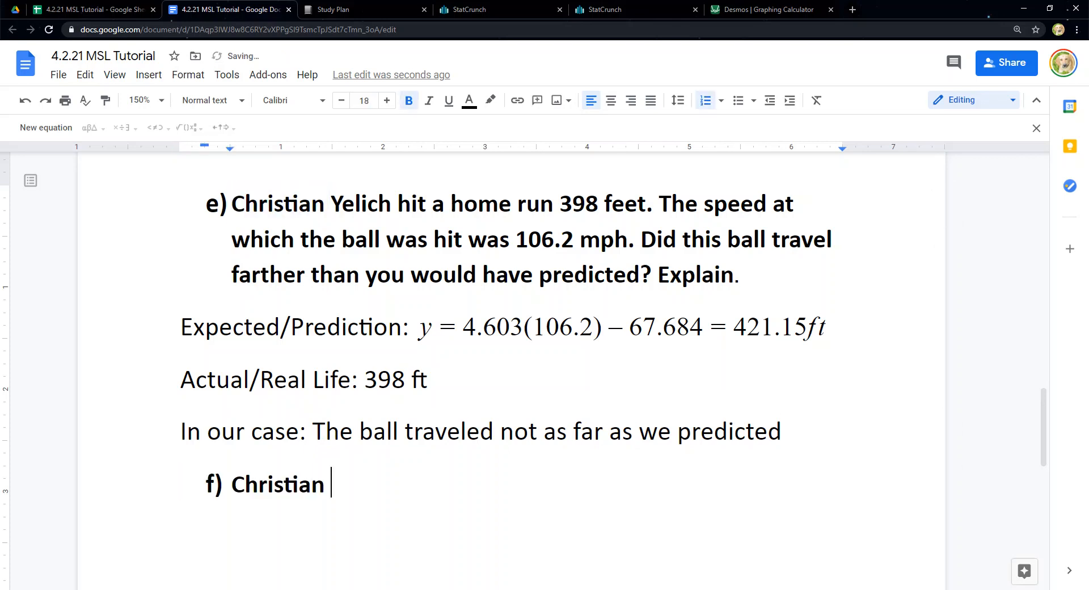
# - Copy the part (f) question from the exercise example window and paste it over the placeholder word in item f)
pyautogui.moveTo(164, 589)
pyautogui.click(292, 553)
pyautogui.click(338, 379)
pyautogui.moveTo(332, 379); pyautogui.dragTo(230, 367)
pyautogui.hotkey('ctrl', 'c')
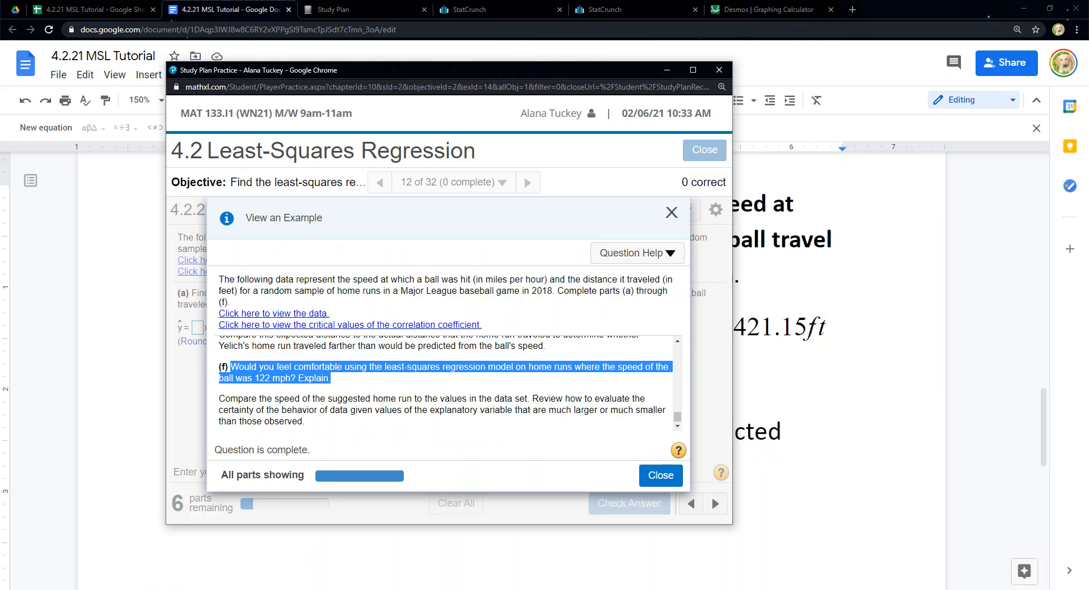
pyautogui.hotkey('alt', 'Tab')
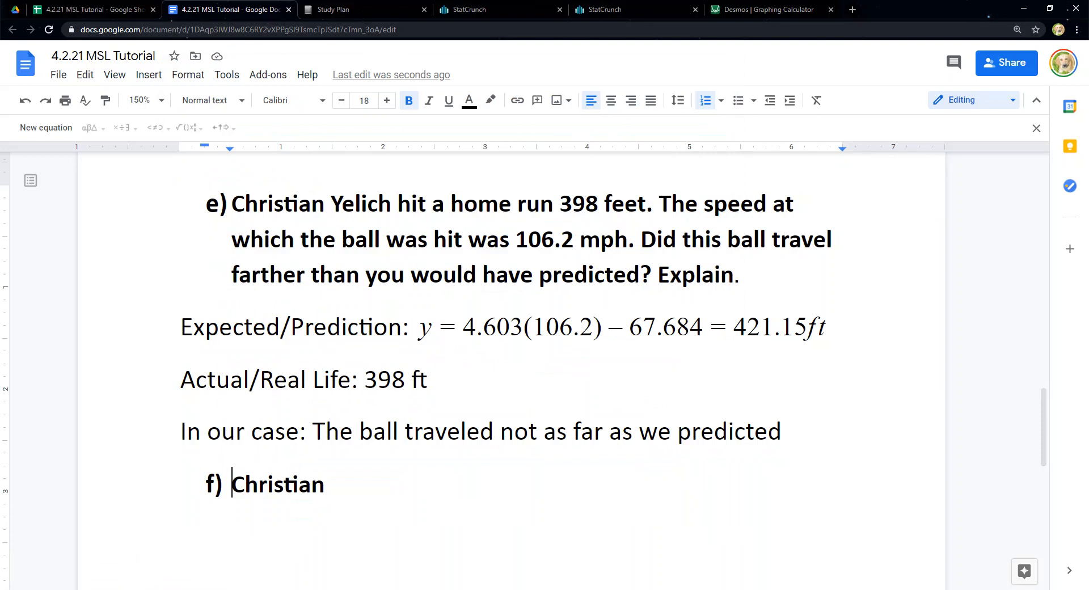
pyautogui.moveTo(331, 487); pyautogui.dragTo(231, 487)
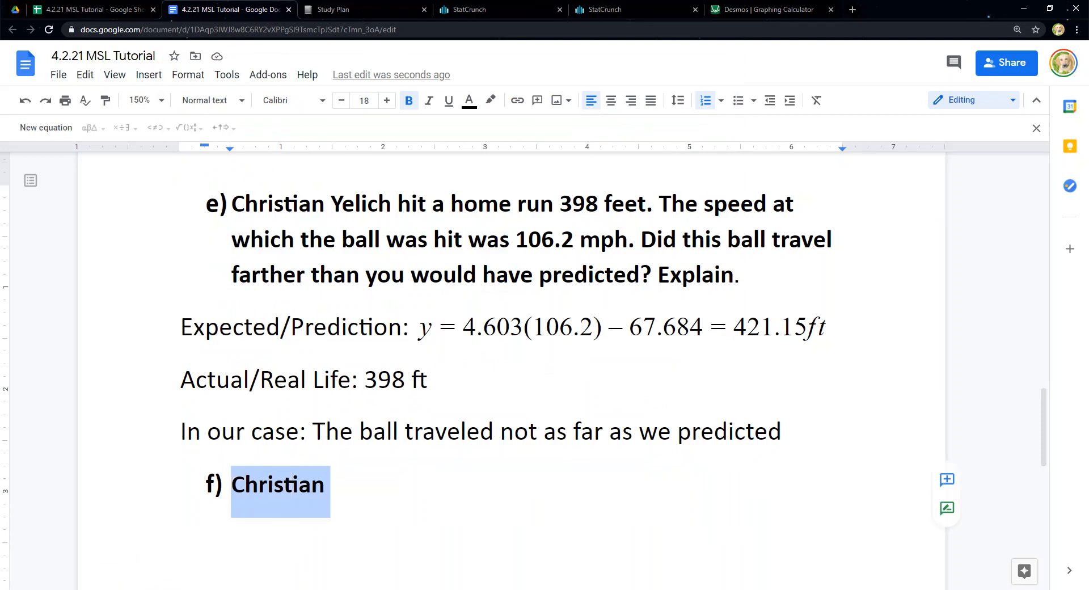
pyautogui.hotkey('ctrl', 'v')
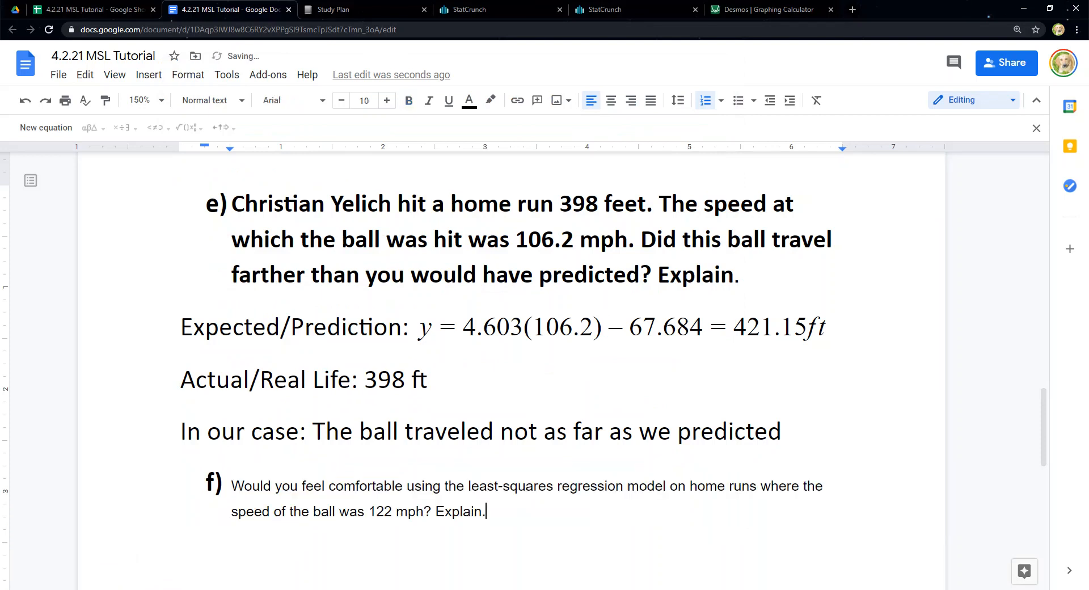
# - Make the pasted question f) bold and set its font size to 19
pyautogui.moveTo(486, 511); pyautogui.dragTo(231, 486)
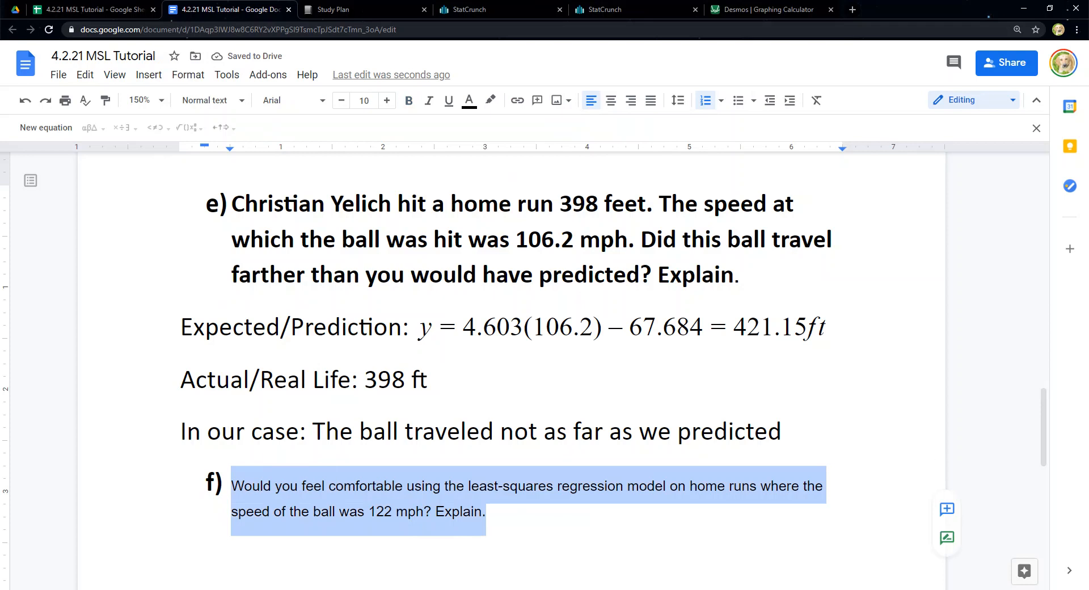
pyautogui.click(408, 101)
pyautogui.click(364, 100)
pyautogui.write('19')
pyautogui.press('Return')
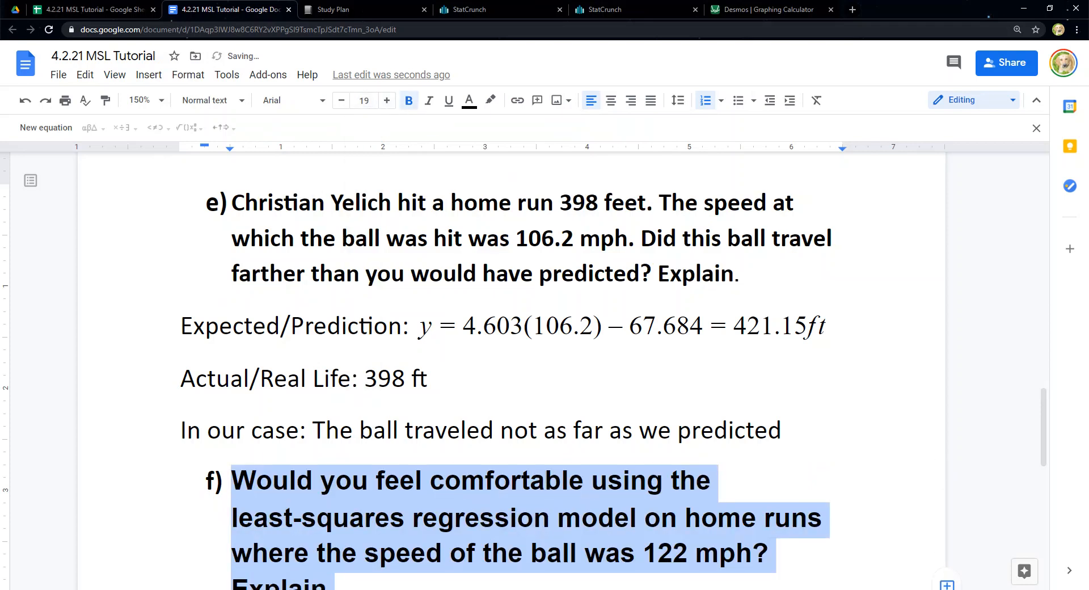
pyautogui.scroll(-2, 510, 369)
# - Switch to StatCrunch to examine the largest speed in the data, and reopen the exercise window to check it against question (f)
pyautogui.click(606, 10)
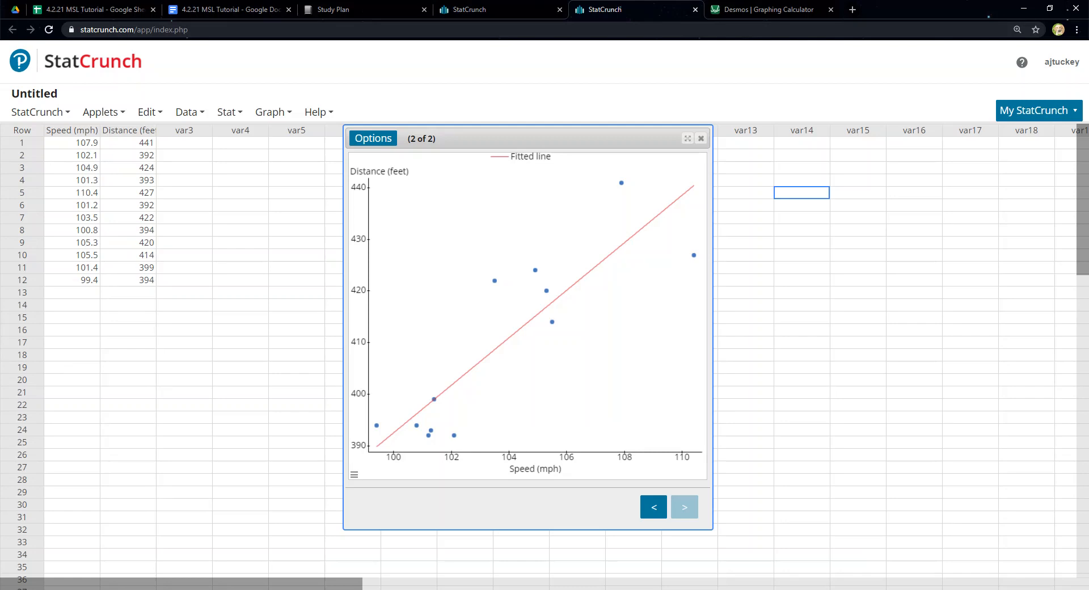
pyautogui.click(72, 193)
pyautogui.click(128, 230)
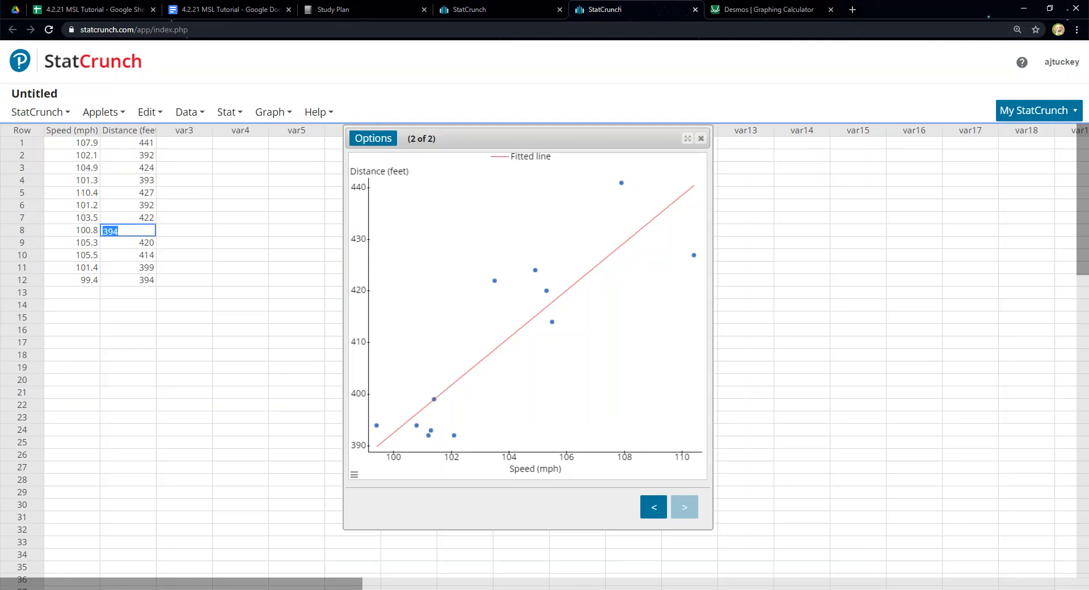
pyautogui.click(72, 193)
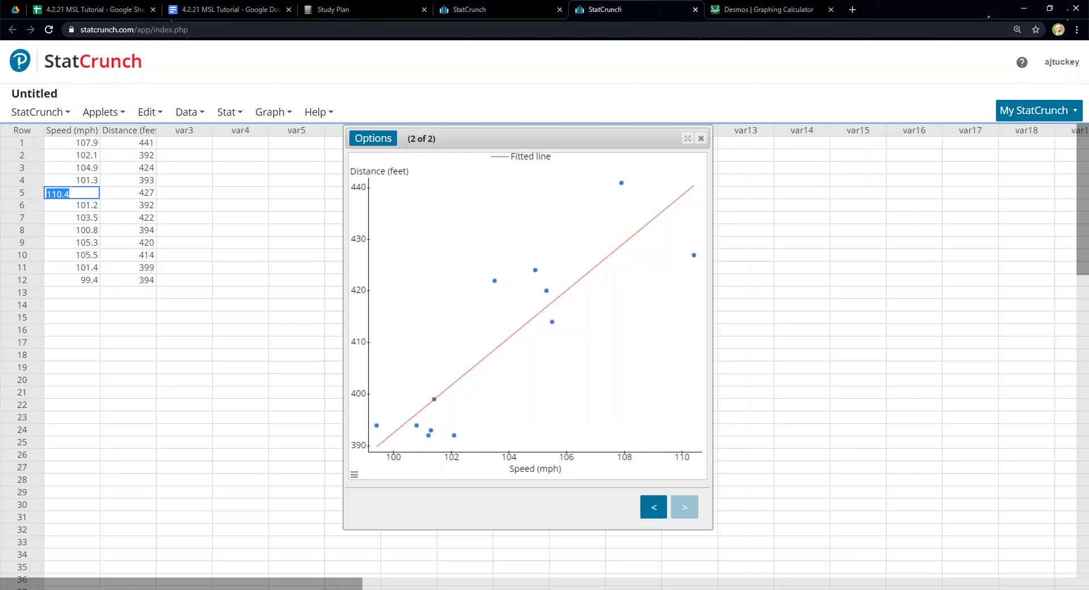
pyautogui.moveTo(165, 589)
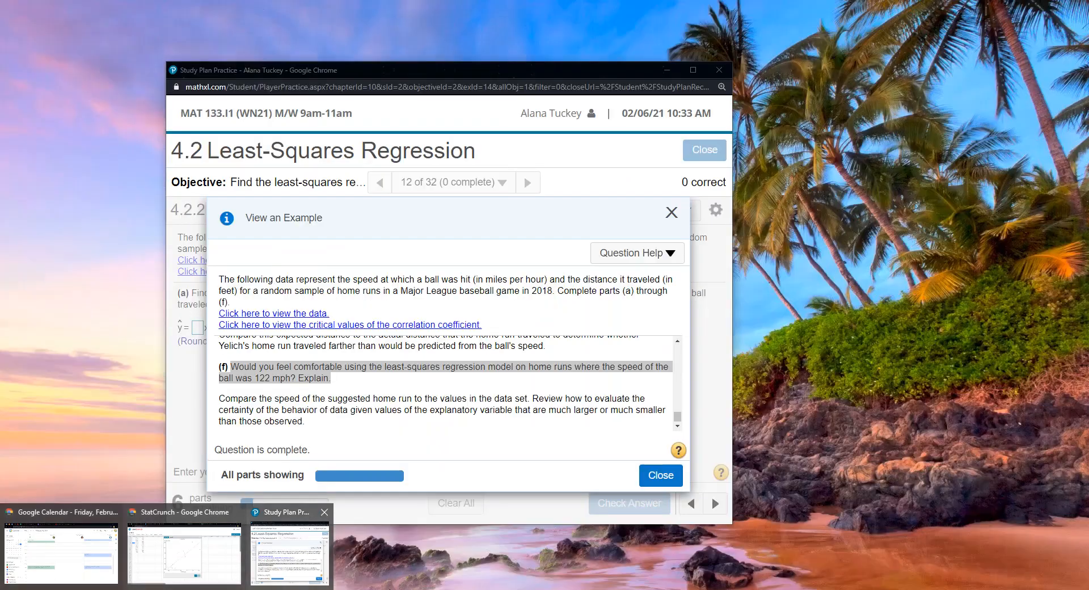
pyautogui.click(290, 553)
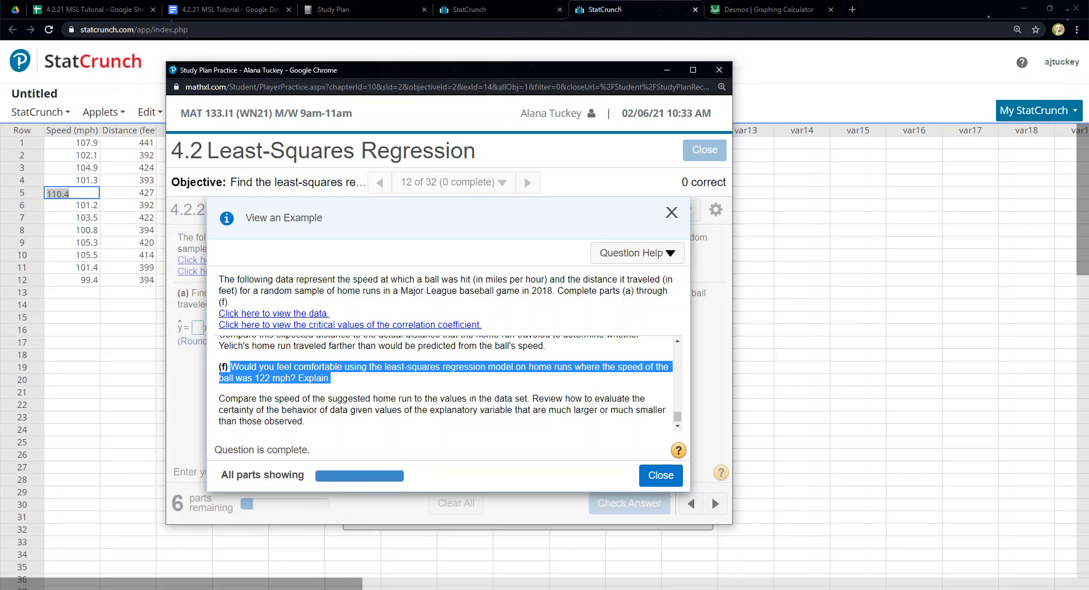
# - Return to the Google Docs document and add an unnumbered line below question f)
pyautogui.click(230, 9)
pyautogui.click(250, 478)
pyautogui.click(335, 477)
pyautogui.press('Return')
pyautogui.press('Return')
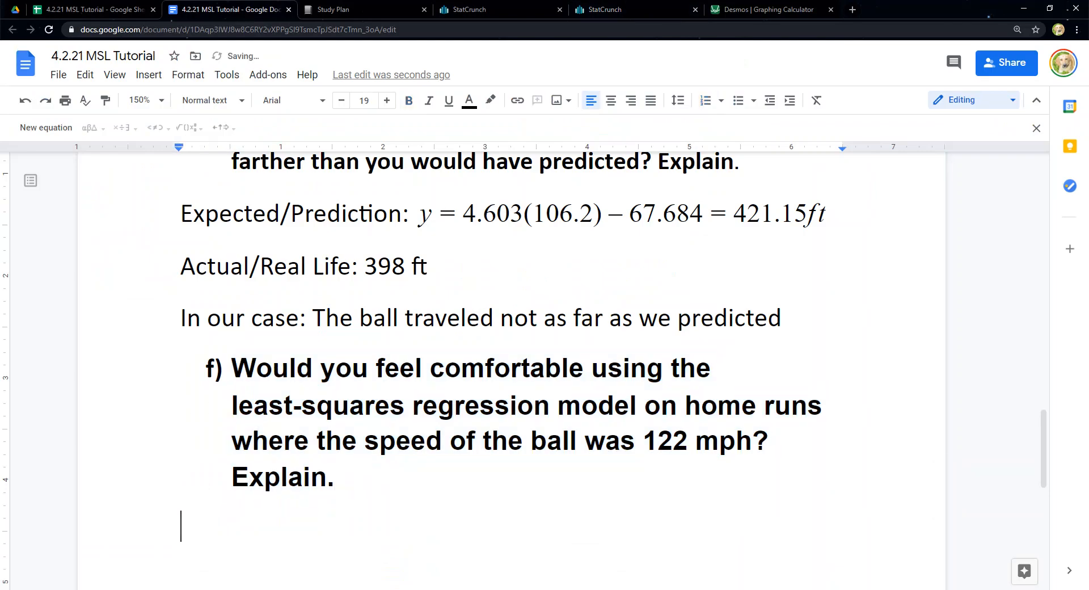
pyautogui.scroll(-2, 510, 368)
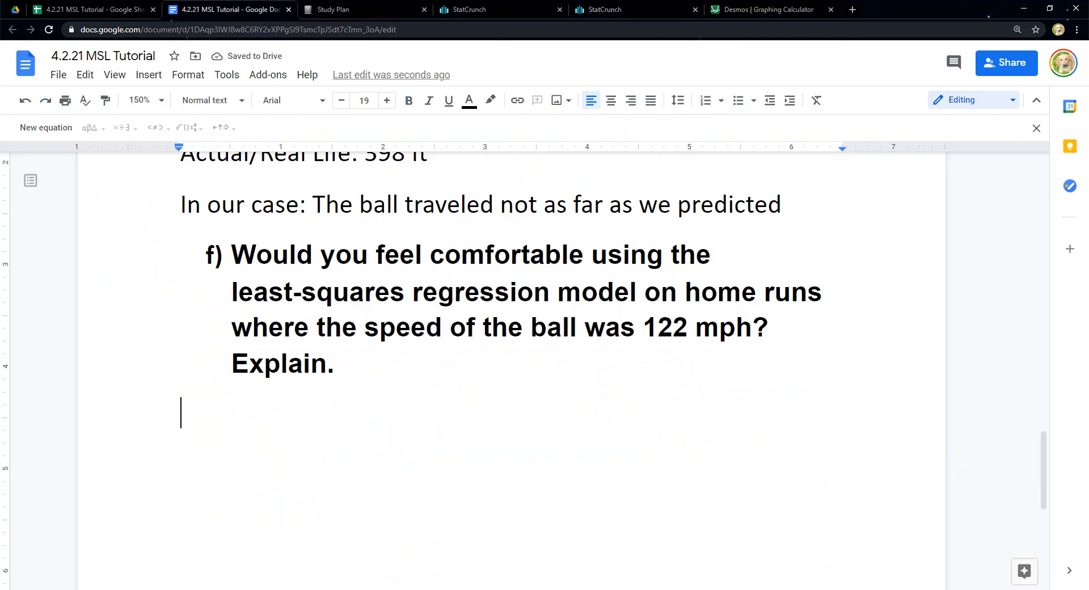
# - Begin the answer to f) with "No our data set had no speeds remotely close to 122 mph so"
pyautogui.write('No ')
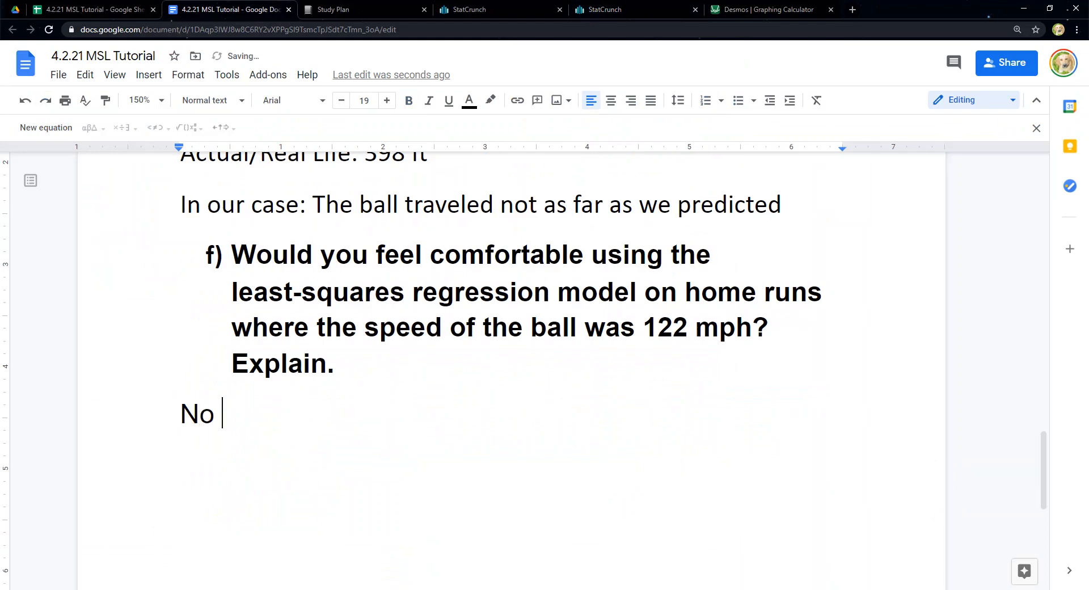
pyautogui.write('our data s')
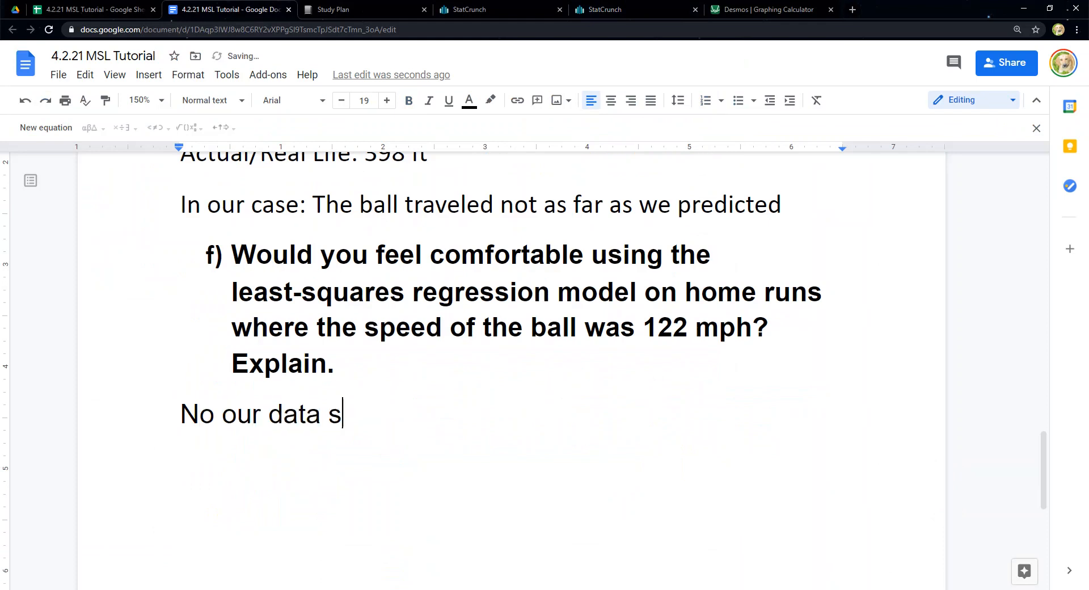
pyautogui.write('et had no speeds ')
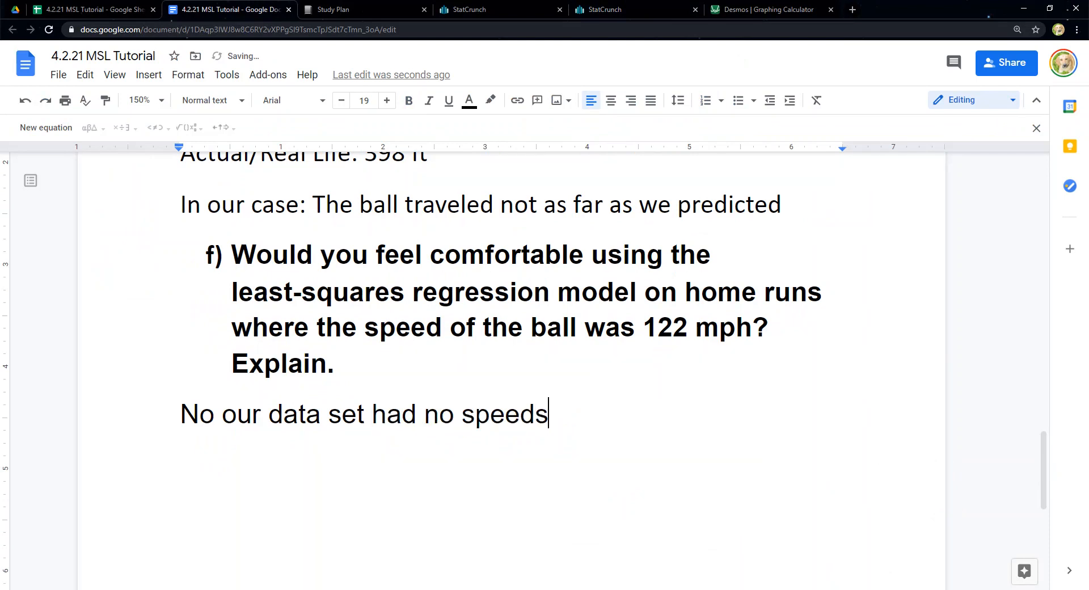
pyautogui.write('remoteley')
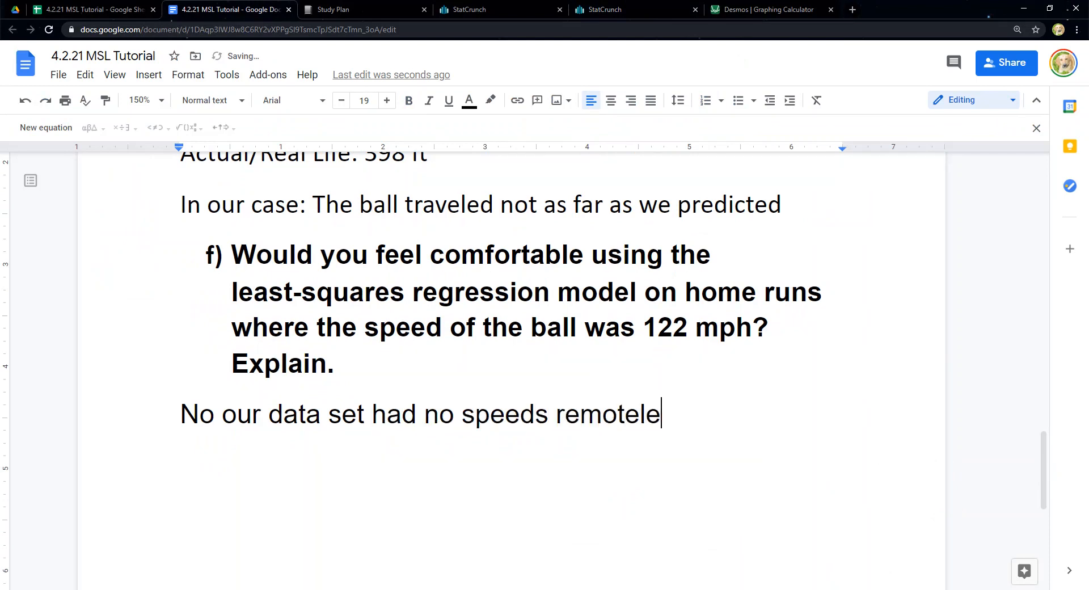
pyautogui.press('BackSpace')
pyautogui.press('BackSpace')
pyautogui.press('BackSpace')
pyautogui.write('ly close to 2')
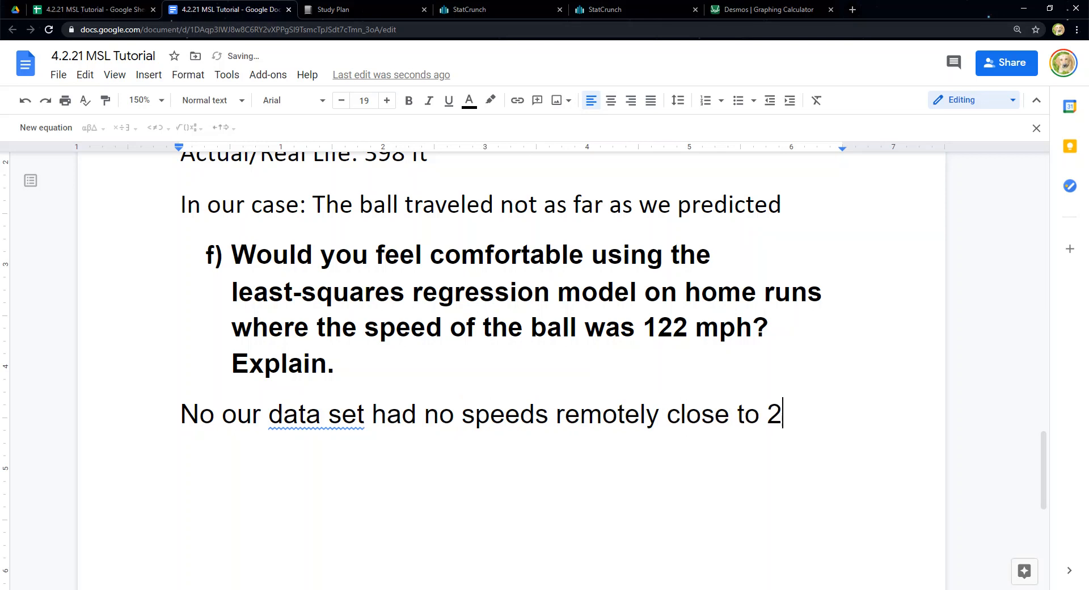
pyautogui.press('BackSpace')
pyautogui.write('122 mp')
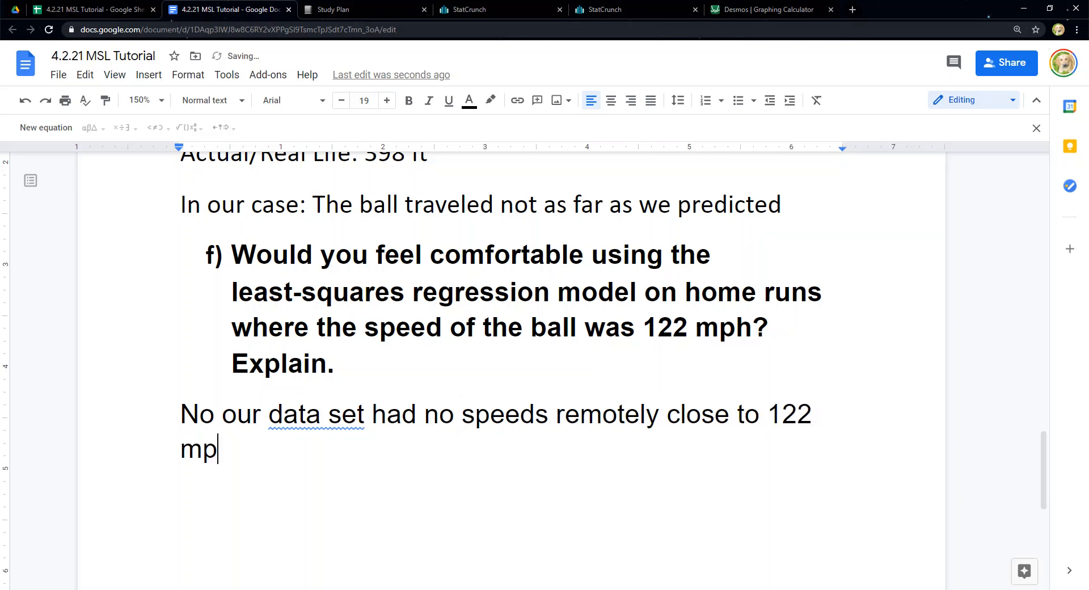
pyautogui.write('h so we')
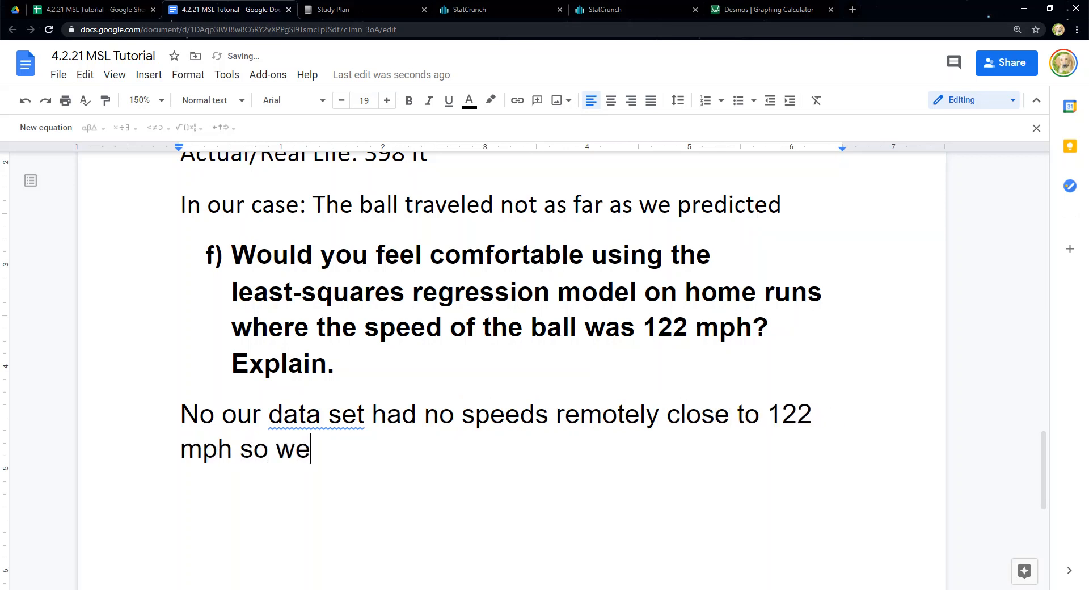
pyautogui.press('BackSpace')
pyautogui.press('BackSpace')
# - Finish the answer to f) with "an x-value that high is far outside the scope of the model."
pyautogui.write('an x')
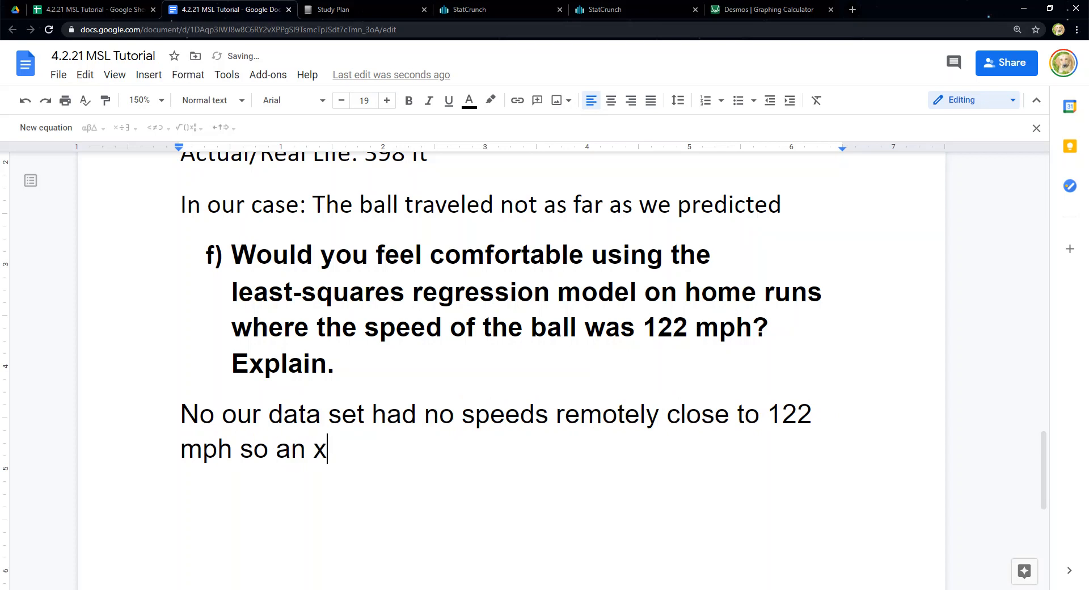
pyautogui.write('-value that ')
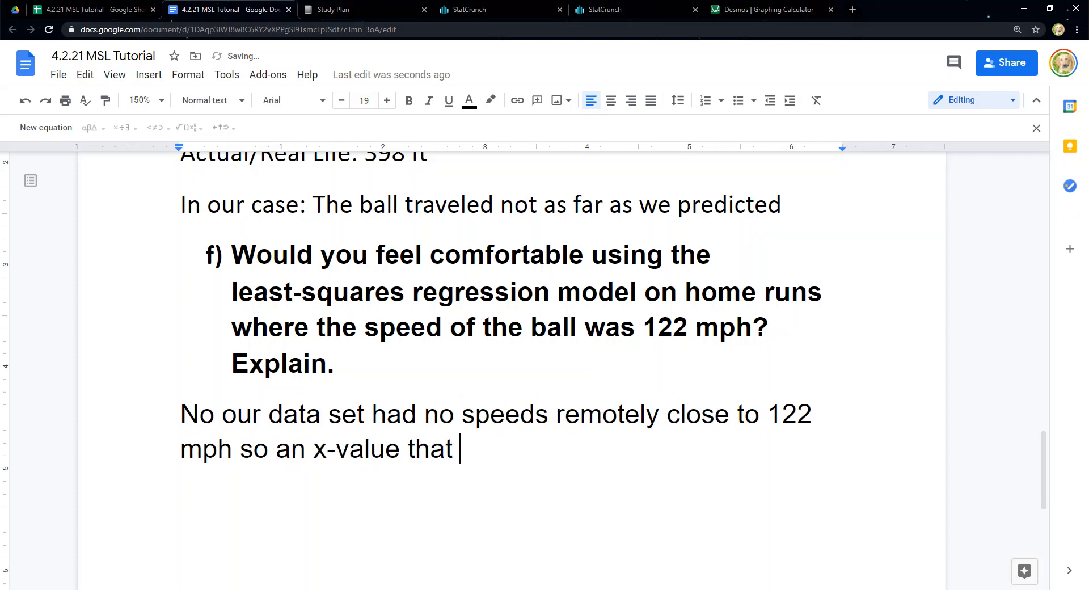
pyautogui.write('high is far')
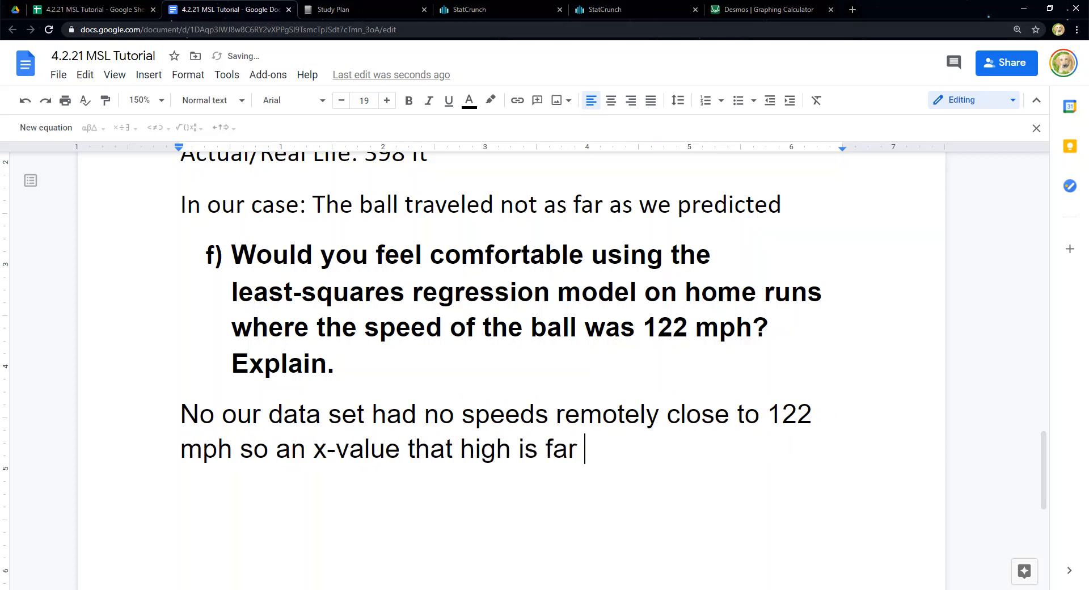
pyautogui.write(' outside t')
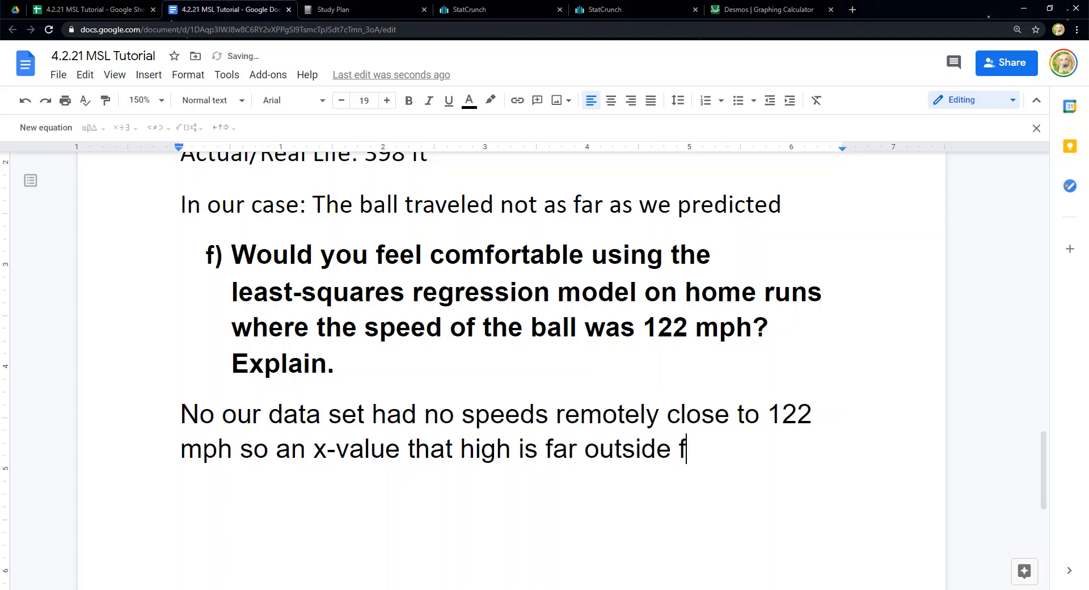
pyautogui.write('he scope of ')
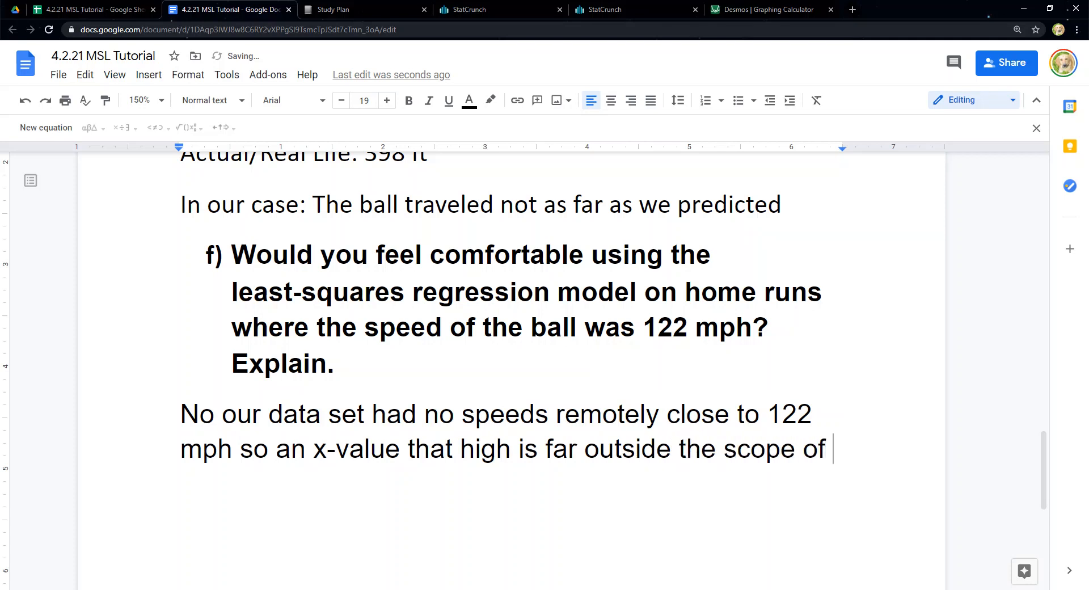
pyautogui.write('the model')
pyautogui.write(',')
pyautogui.click(400, 450)
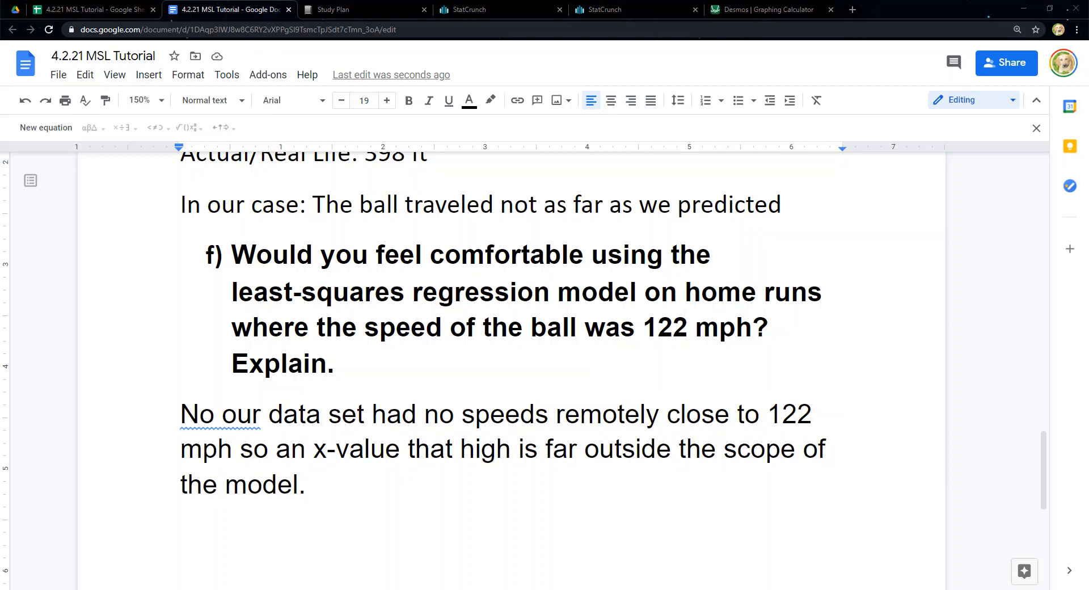
# - Switch to the exercise window to reread how the data describes ball speed, and return to the Google Docs document
pyautogui.moveTo(168, 589)
pyautogui.click(290, 550)
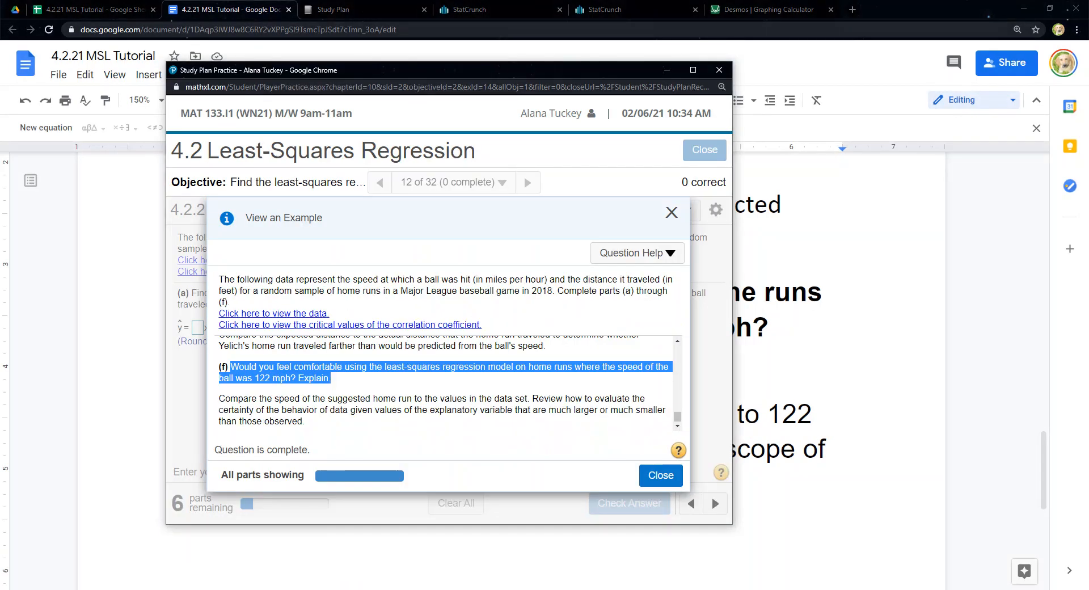
pyautogui.moveTo(372, 280); pyautogui.dragTo(483, 279)
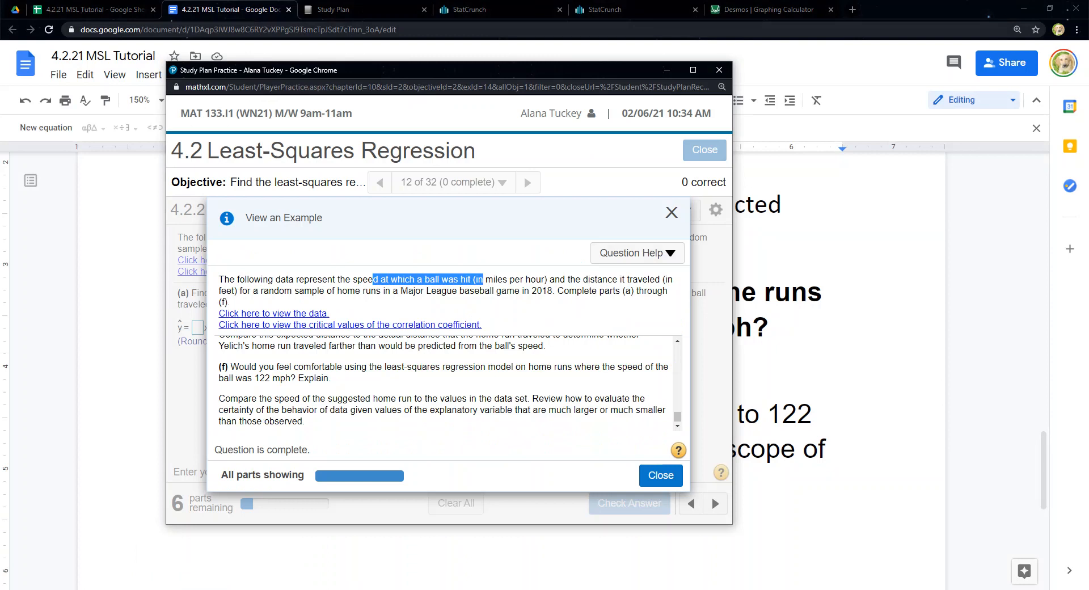
pyautogui.click(795, 329)
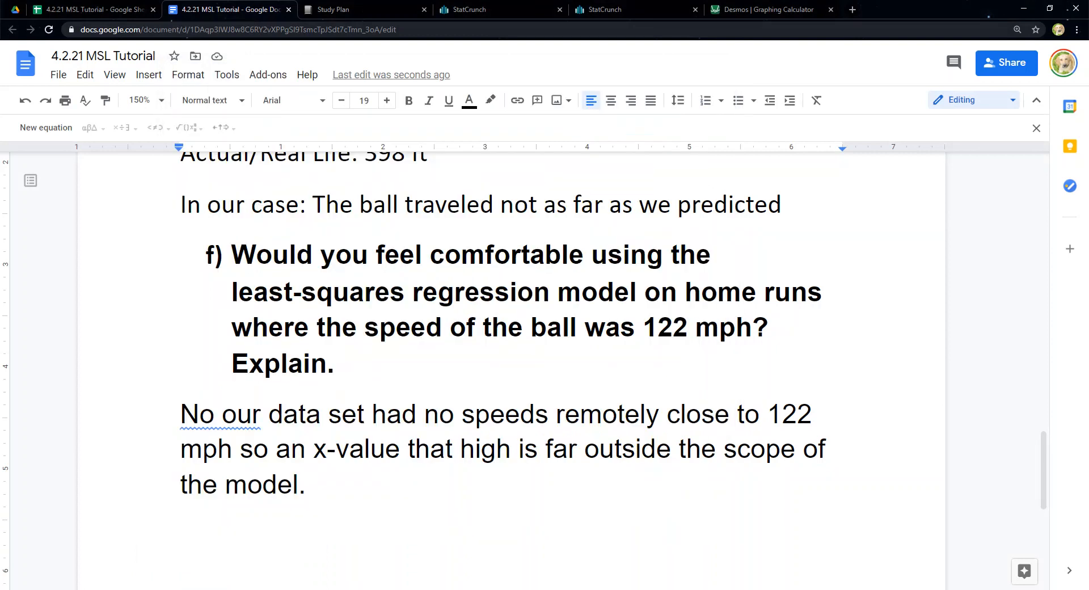
# - Split the opening of the f) answer into two sentences so it reads "No. Our data set"
pyautogui.click(215, 415)
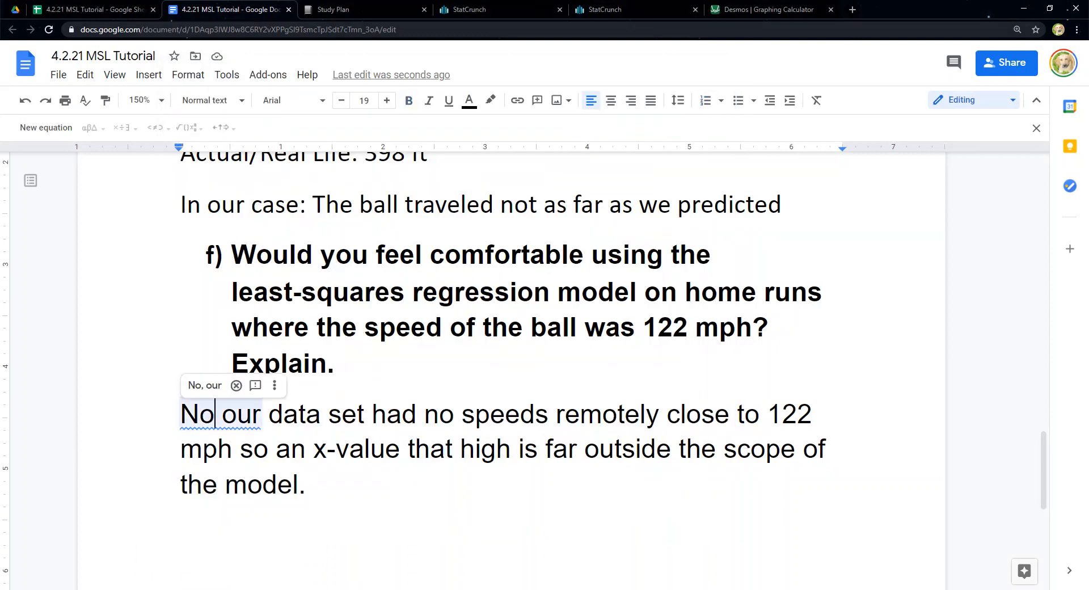
pyautogui.write('.')
pyautogui.press('Delete')
pyautogui.press('Delete')
pyautogui.write('O')
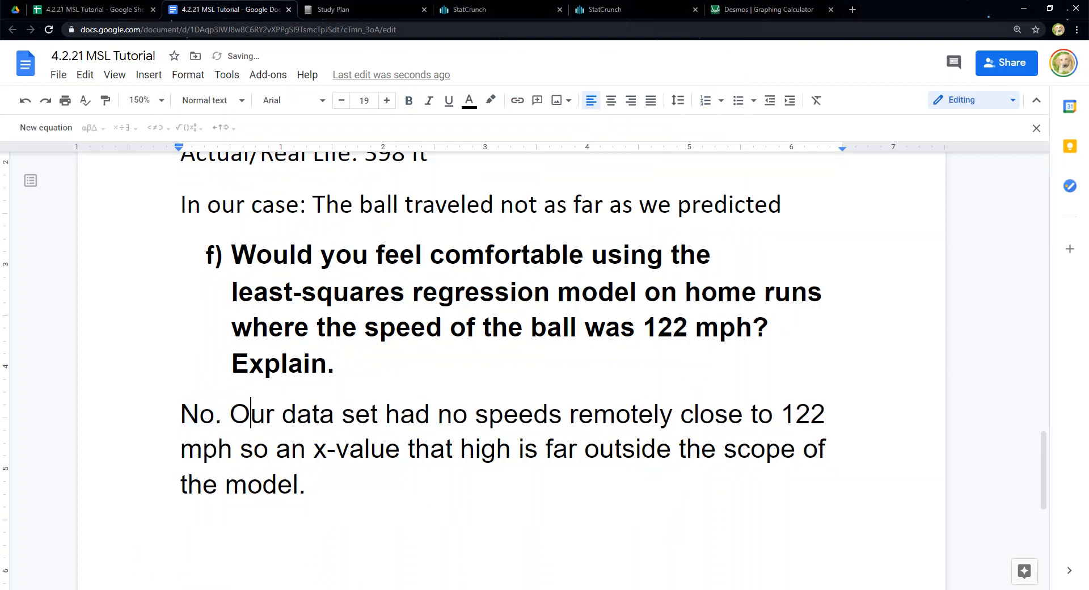
pyautogui.click(276, 449)
pyautogui.moveTo(320, 256); pyautogui.dragTo(342, 328)
pyautogui.click(328, 363)
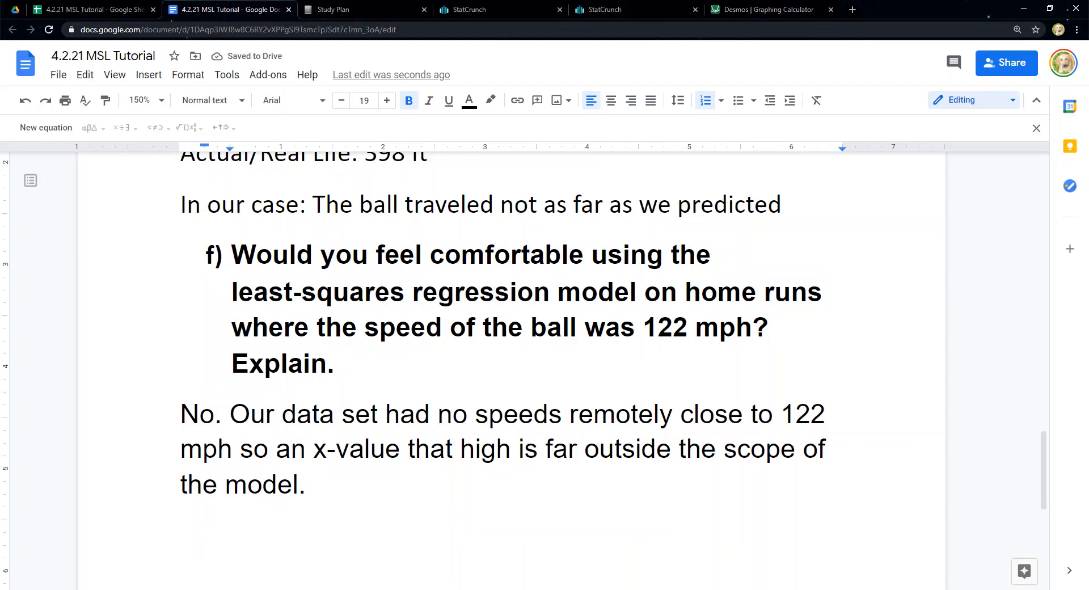
# - Insert "(of 122)" after "x-value" in the f) answer
pyautogui.click(408, 449)
pyautogui.write('(o')
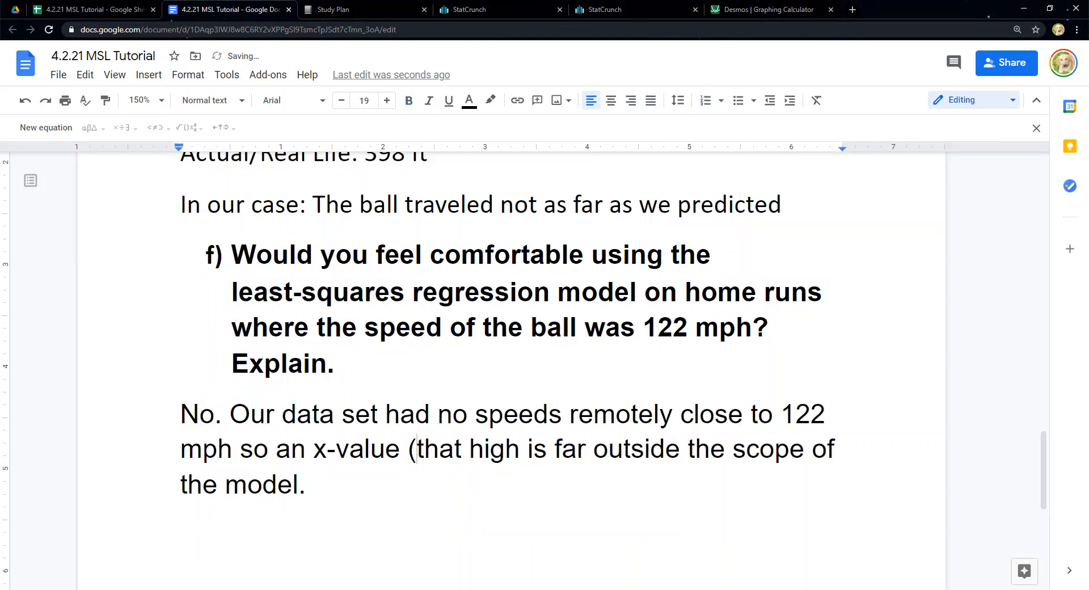
pyautogui.write('f 122)')
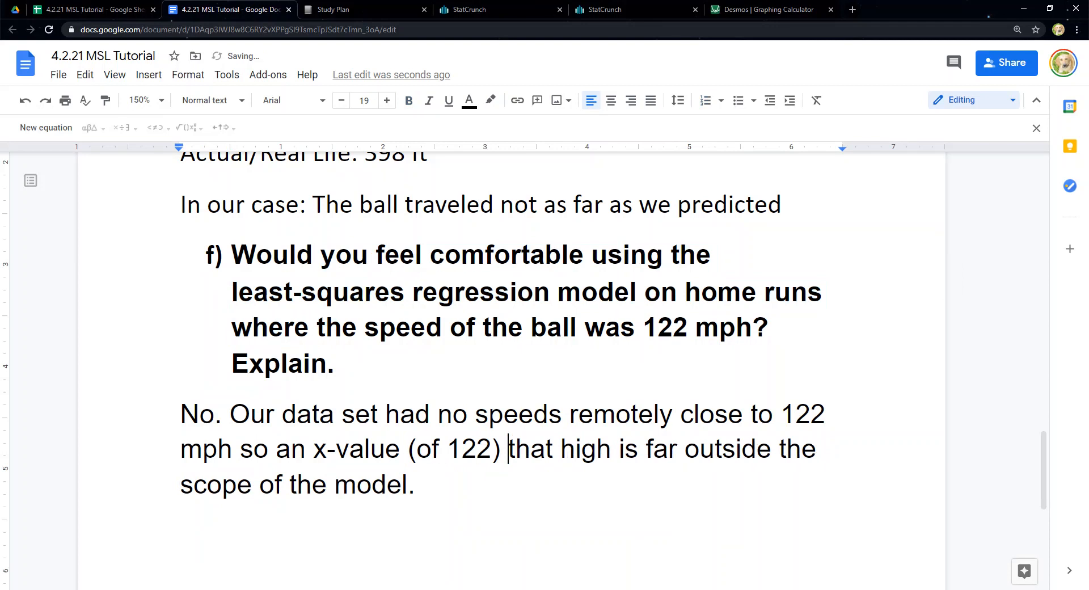
# - Move the words "that high" in front of the parenthetical, directly after "x-value"
pyautogui.moveTo(508, 449); pyautogui.dragTo(611, 450)
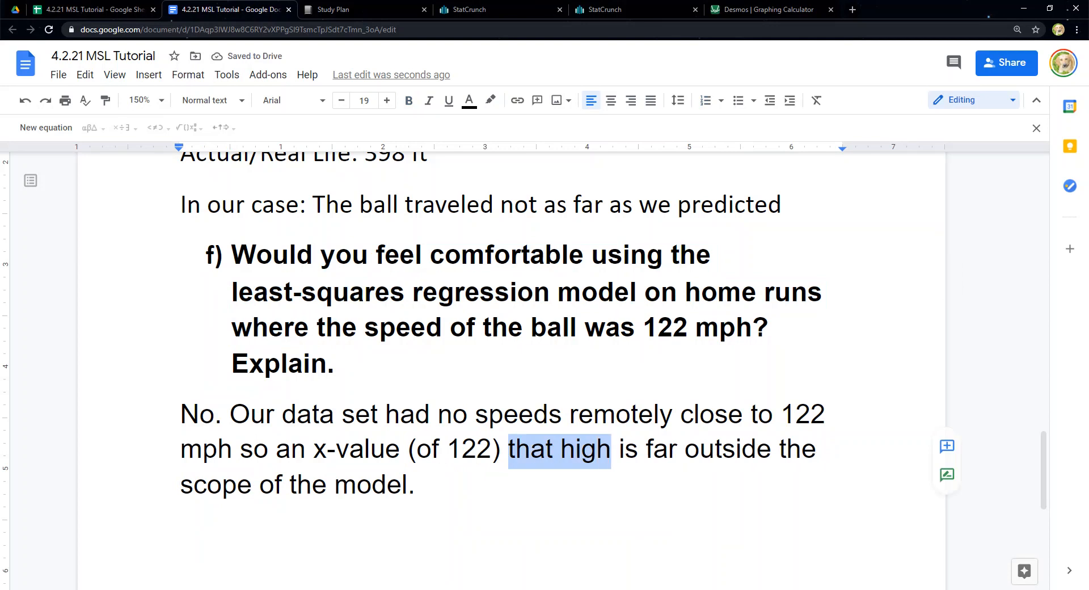
pyautogui.hotkey('ctrl', 'x')
pyautogui.click(408, 449)
pyautogui.hotkey('ctrl', 'v')
# - Reword the parenthetical in the f) answer to "(at 122 mph)"
pyautogui.click(550, 449)
pyautogui.press('BackSpace')
pyautogui.press('BackSpace')
pyautogui.write('at')
pyautogui.press('Left')
pyautogui.click(603, 449)
pyautogui.write('np')
pyautogui.press('BackSpace')
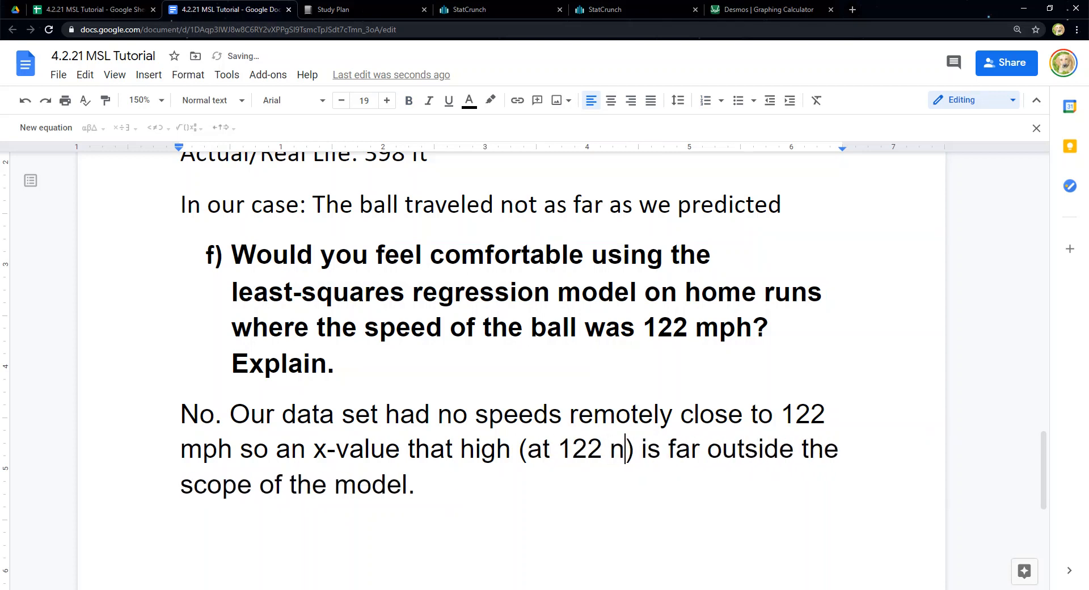
pyautogui.press('BackSpace')
pyautogui.write('mph')
pyautogui.click(543, 450)
pyautogui.click(460, 485)
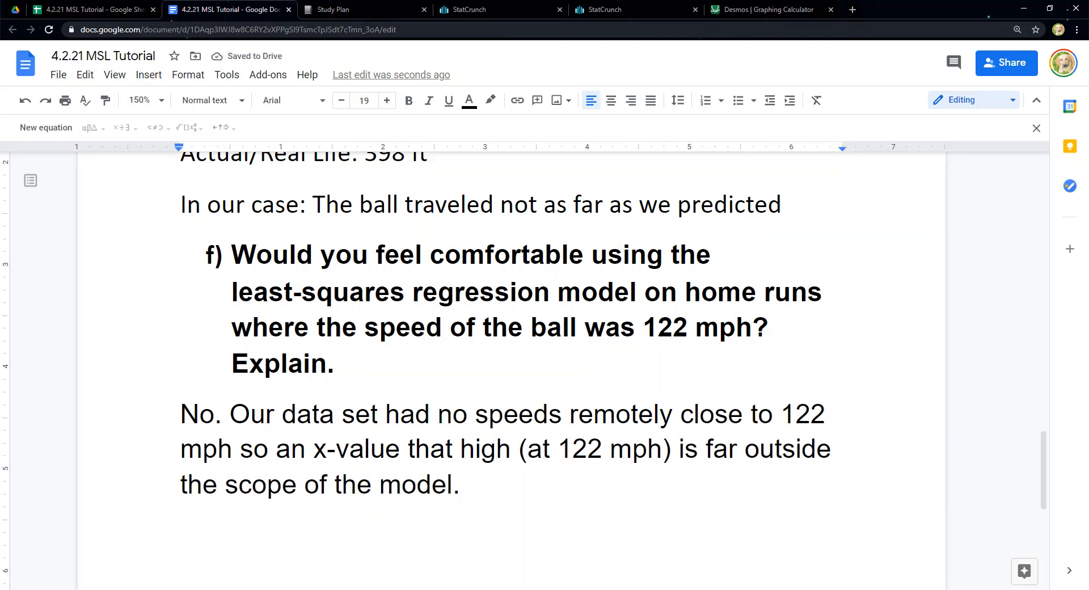